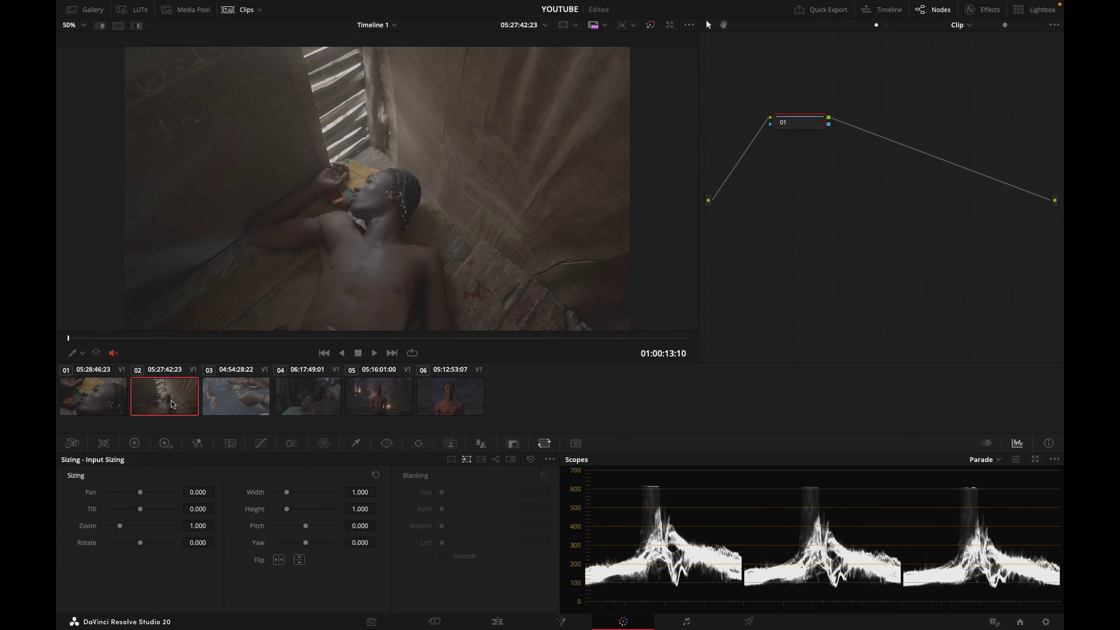
# Look through the ungraded clips 1 to 5 and scrub within clips 4 and 5
pyautogui.click(115, 393)
pyautogui.click(165, 385)
pyautogui.click(238, 387)
pyautogui.click(323, 396)
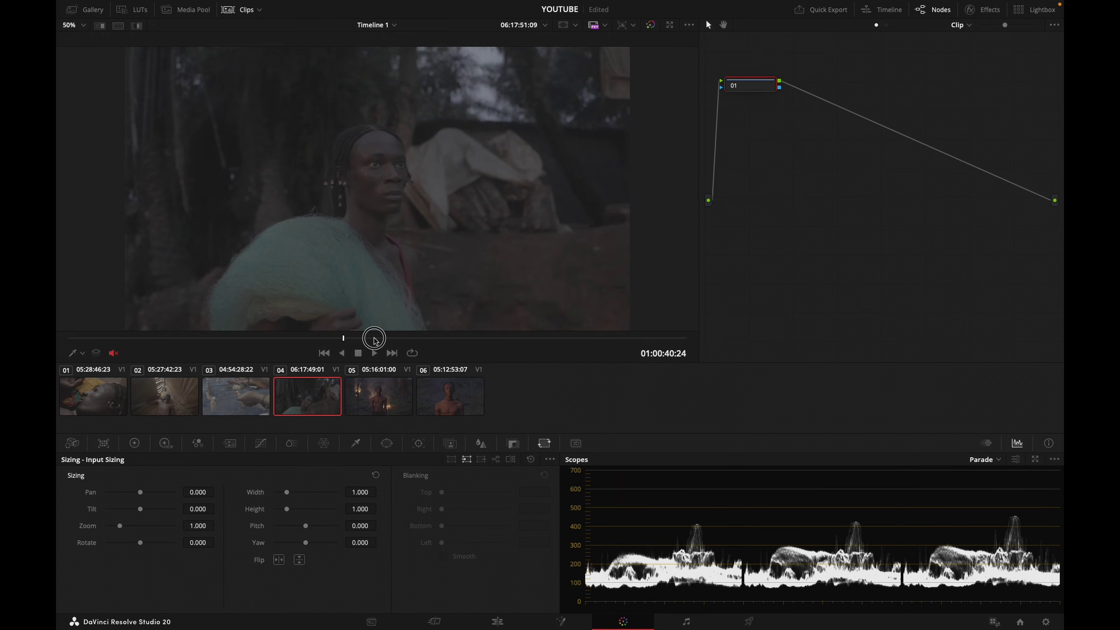
pyautogui.moveTo(341, 336); pyautogui.dragTo(524, 333)
pyautogui.click(382, 388)
pyautogui.moveTo(229, 338); pyautogui.dragTo(550, 339)
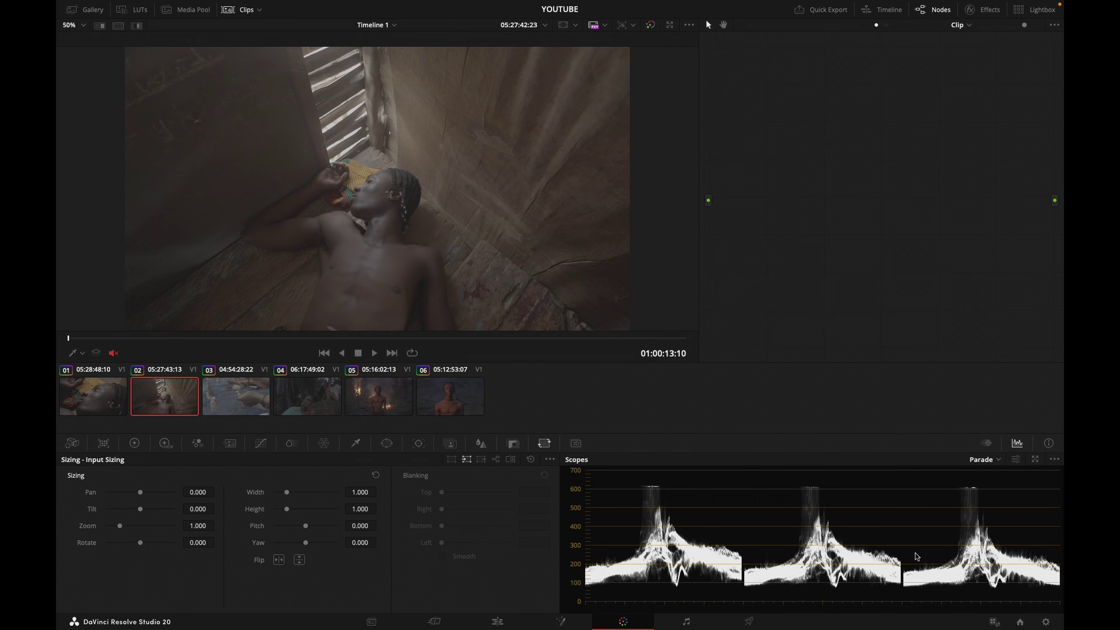
# Set the project's color science to DaVinci YRGB Color Managed, automatic color management off, with HDR DaVinci Wide Gamut Intermediate as processing mode
pyautogui.click(1046, 621)
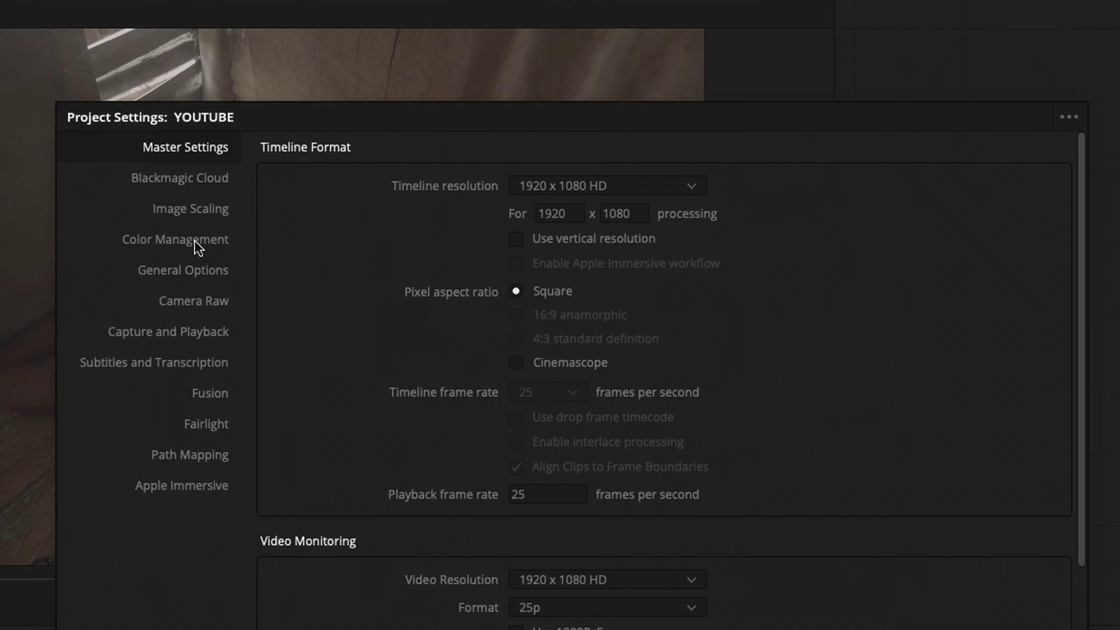
pyautogui.click(220, 225)
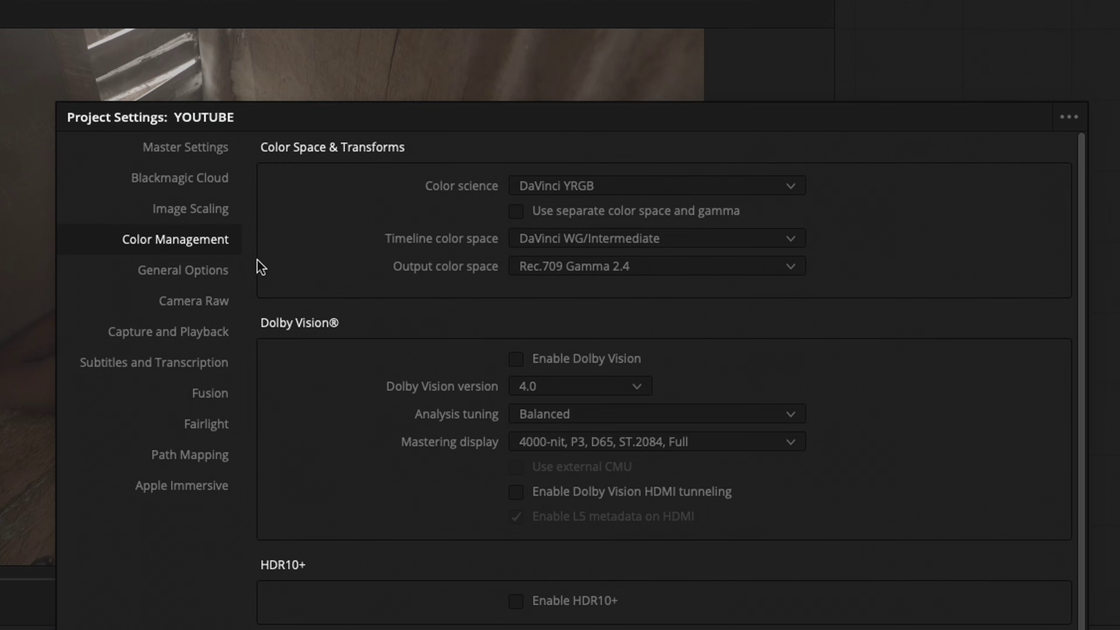
pyautogui.click(721, 189)
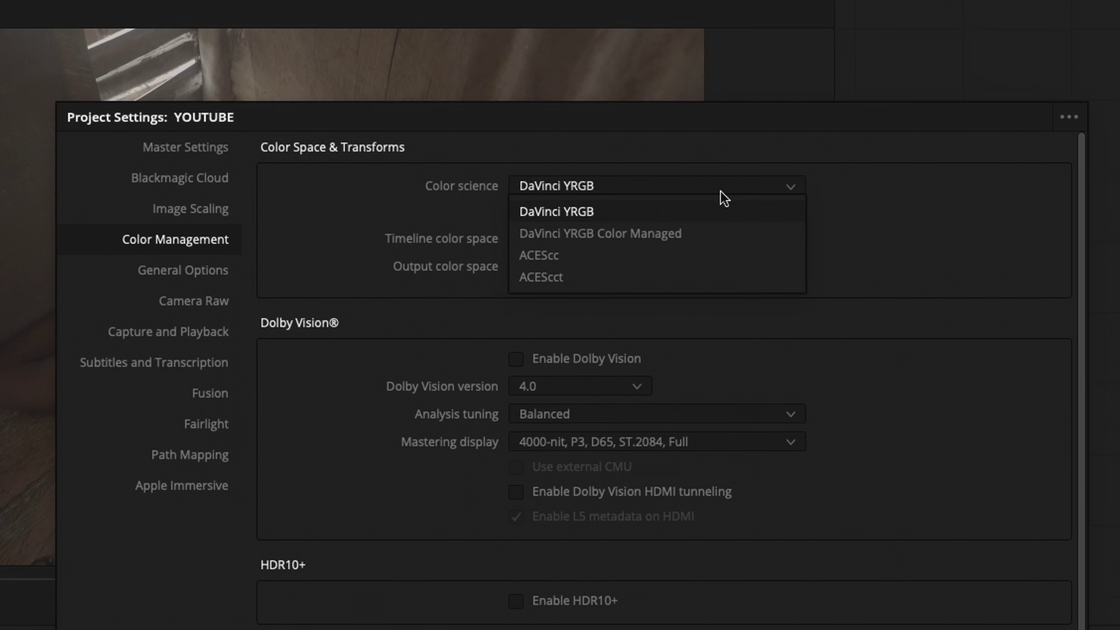
pyautogui.click(660, 238)
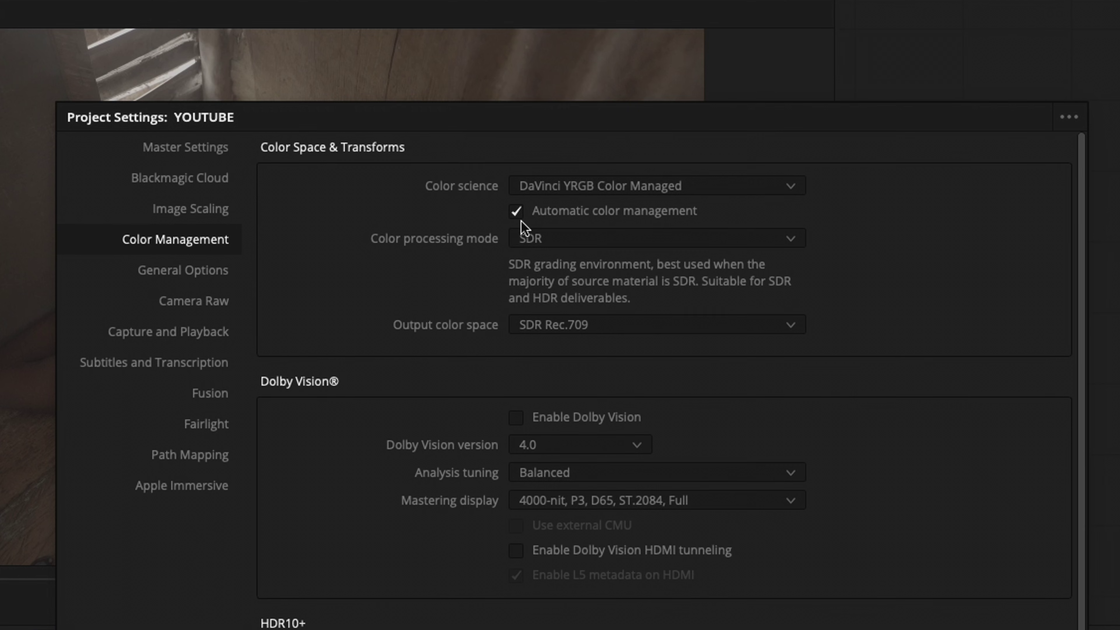
pyautogui.click(517, 212)
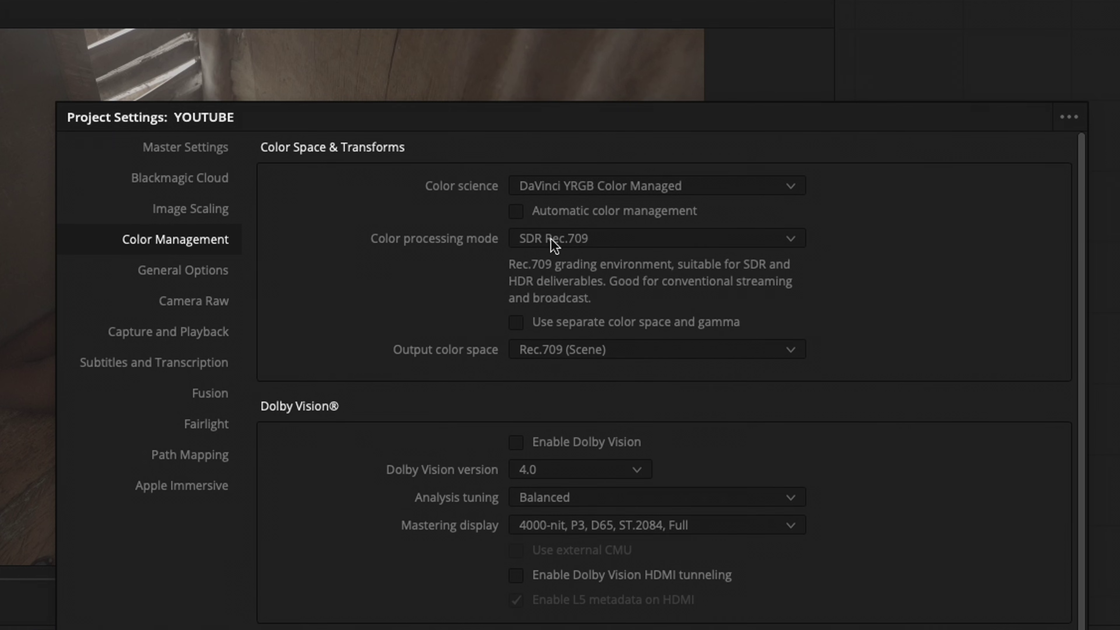
pyautogui.click(551, 244)
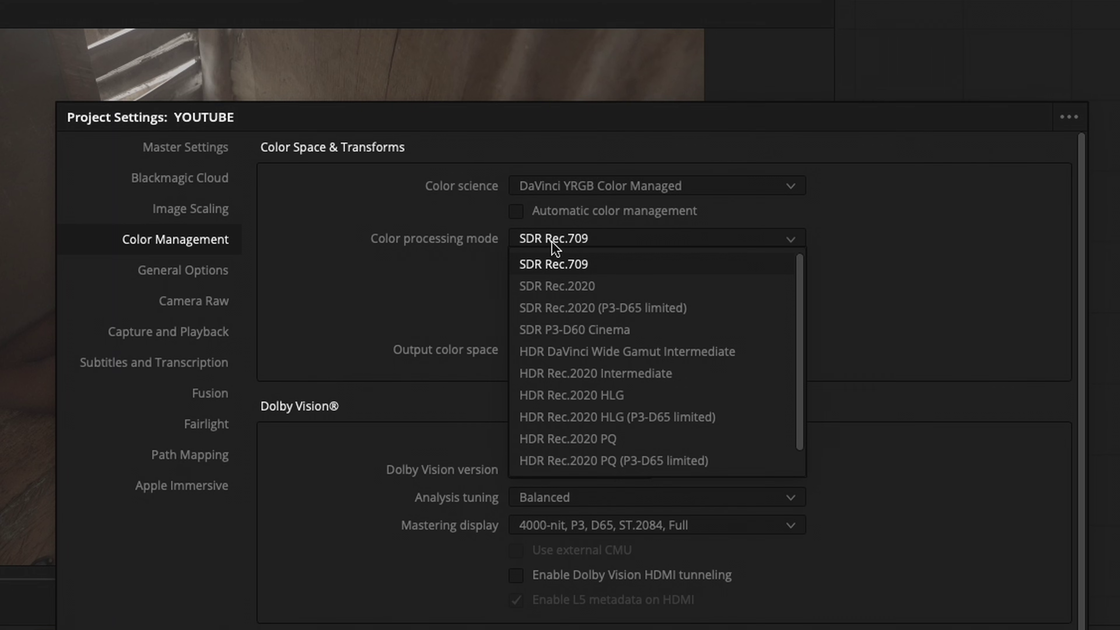
pyautogui.click(674, 352)
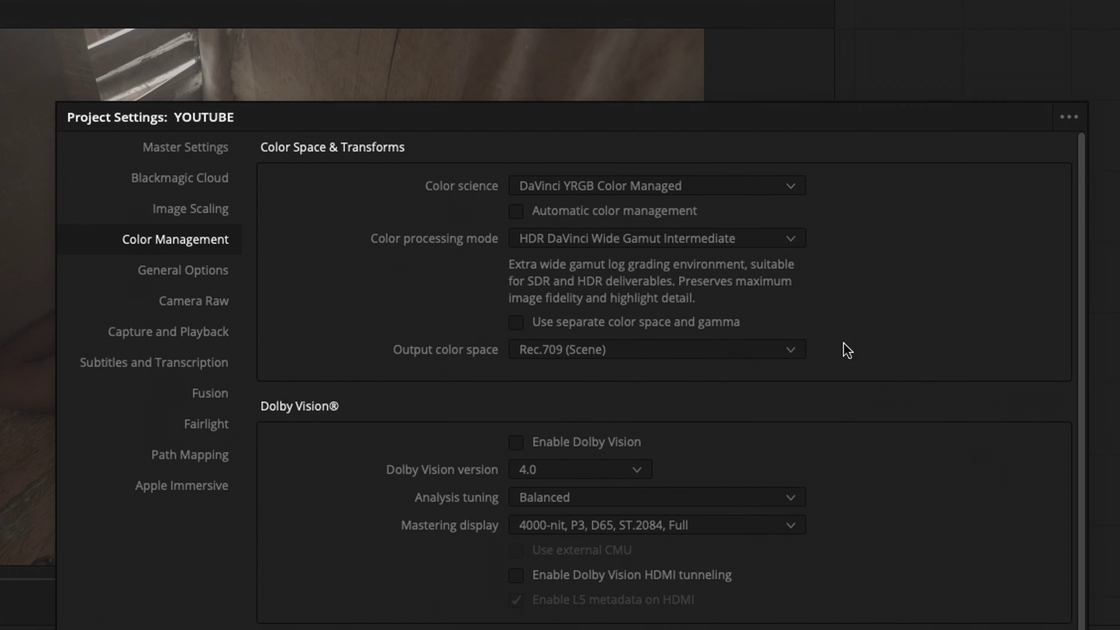
# Set the project's output color space to Rec.709 Gamma 2.2 and save the project settings
pyautogui.click(790, 350)
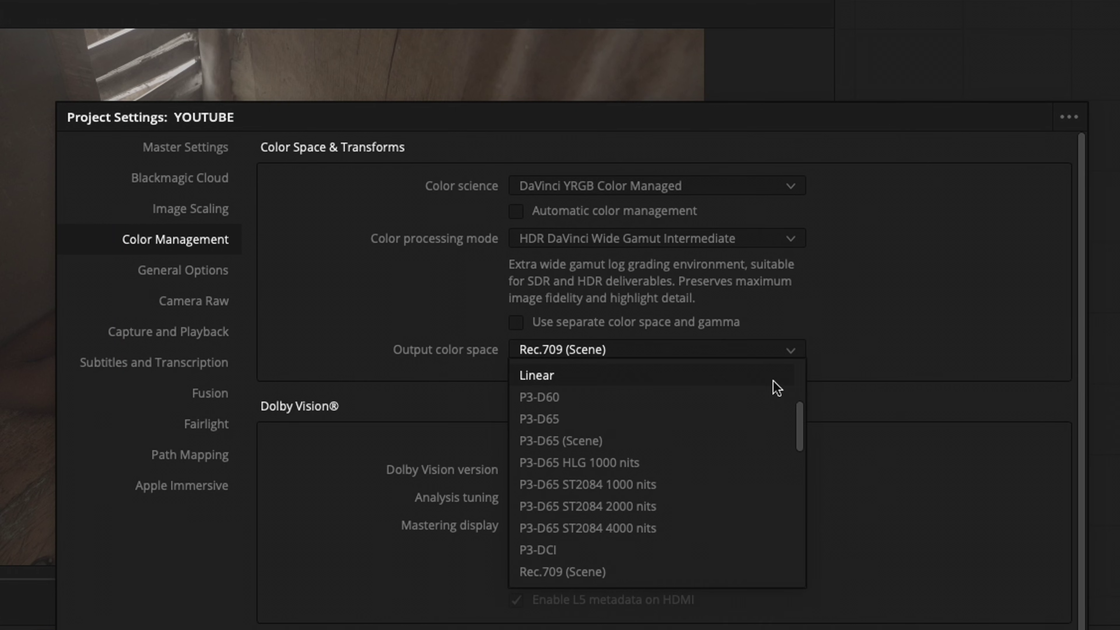
pyautogui.scroll(-2, 646, 573)
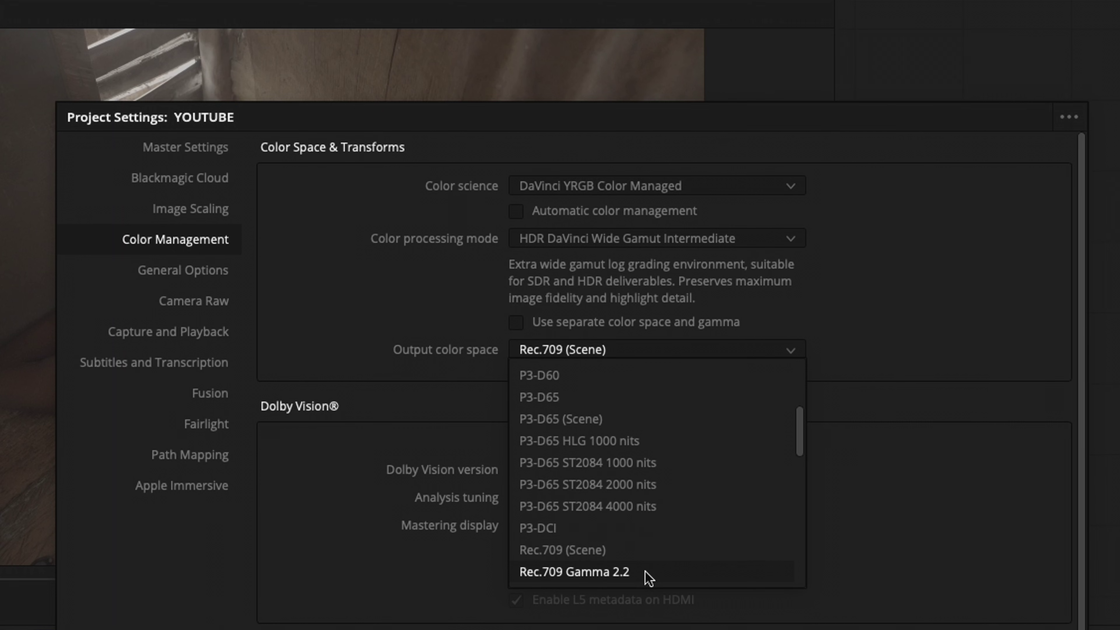
pyautogui.click(645, 572)
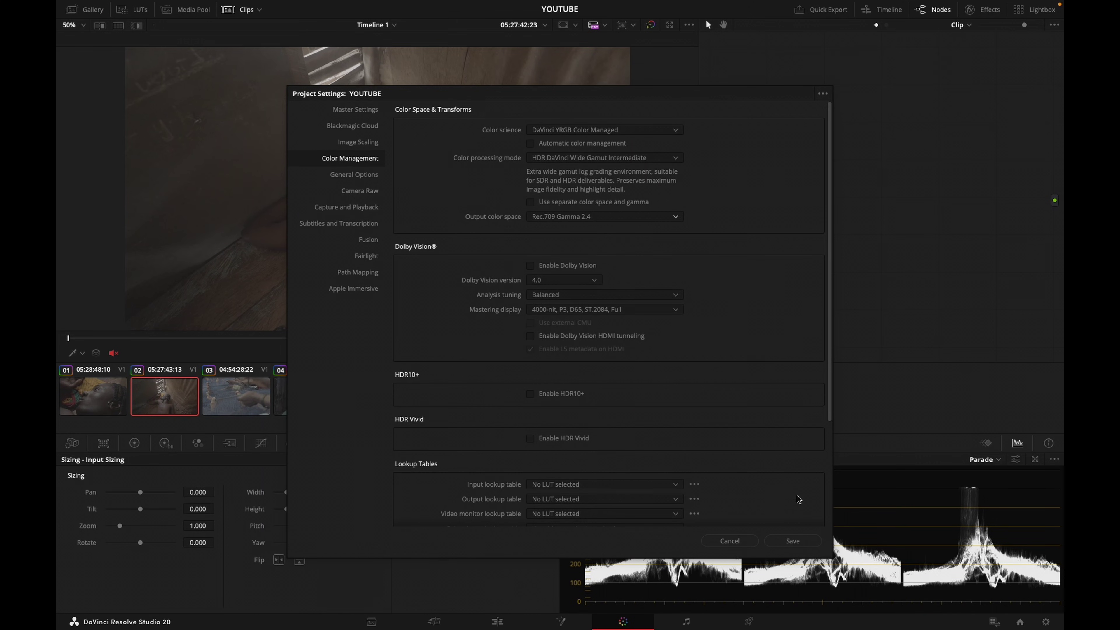
pyautogui.click(792, 540)
# Assign Sony S-Gamut3.Cine/S-Log3 as the input color space of all six clips
pyautogui.click(179, 406)
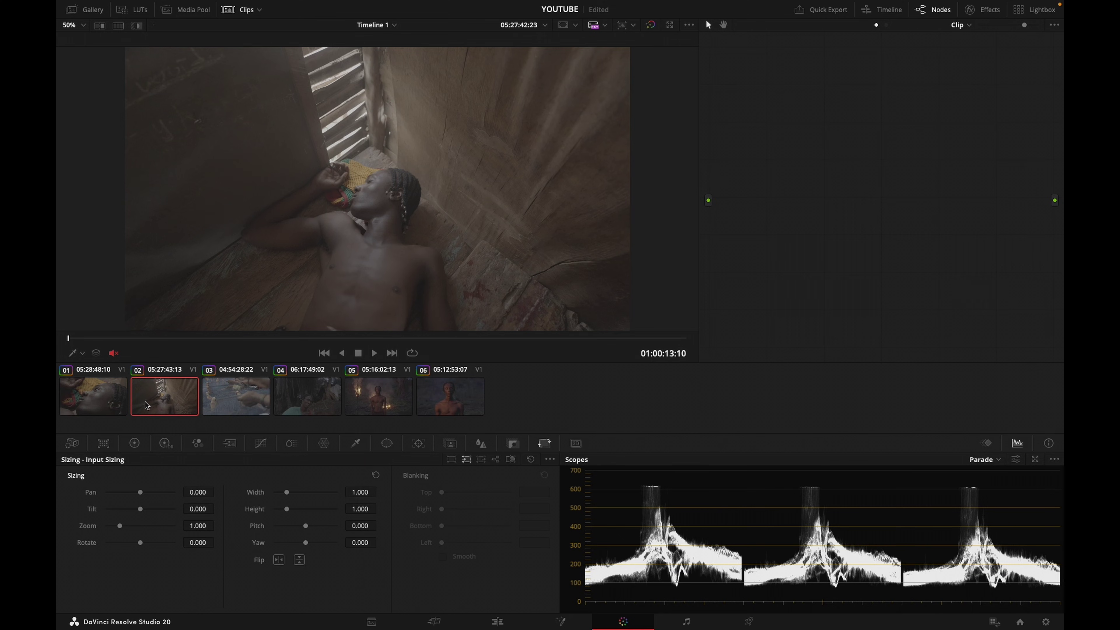
pyautogui.keyDown('shift'); pyautogui.click(113, 401); pyautogui.keyUp('shift')
pyautogui.keyDown('shift'); pyautogui.click(456, 398); pyautogui.keyUp('shift')
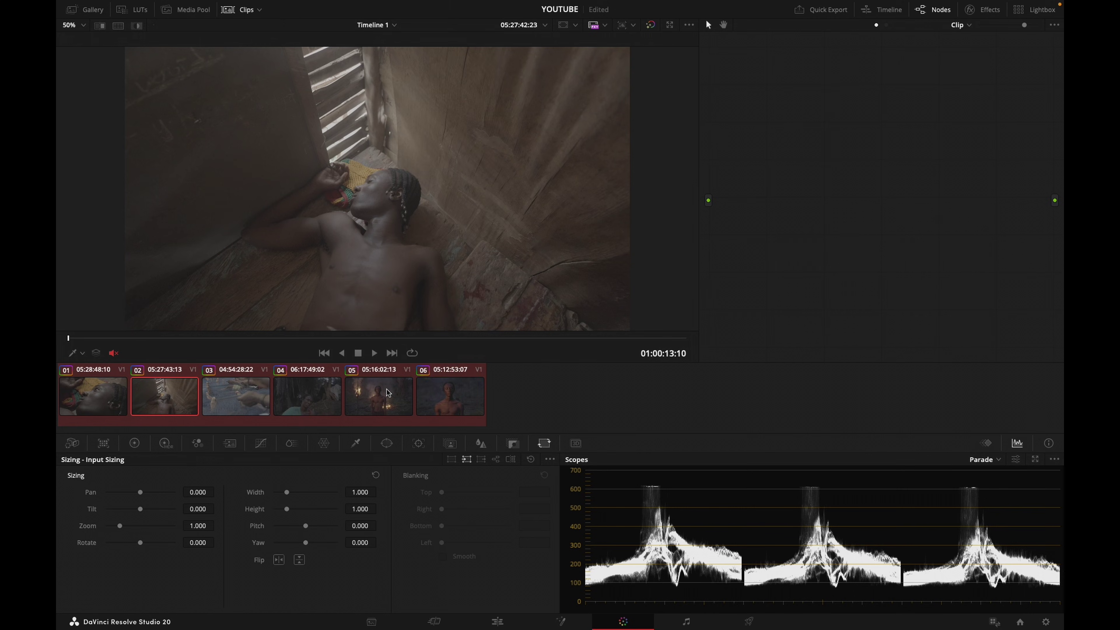
pyautogui.rightClick(402, 395)
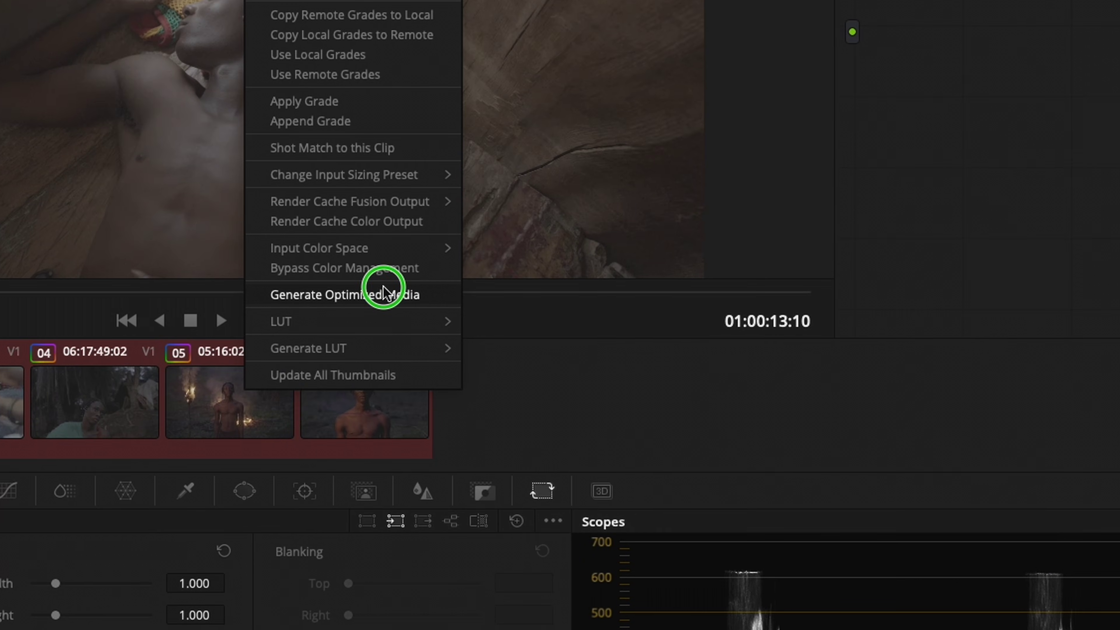
pyautogui.moveTo(323, 253)
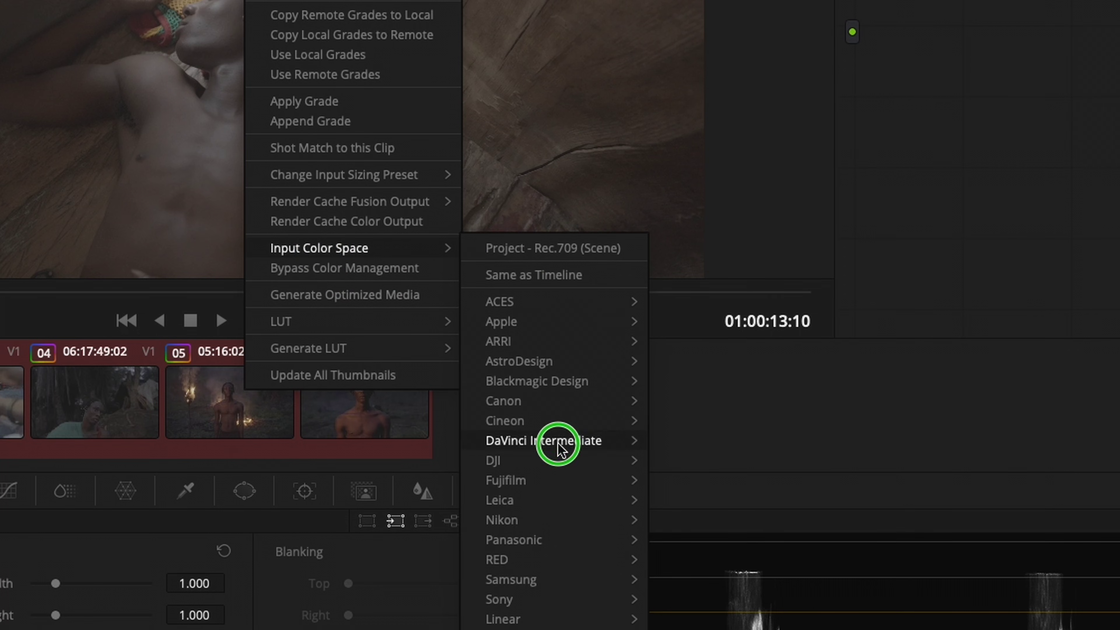
pyautogui.moveTo(573, 598)
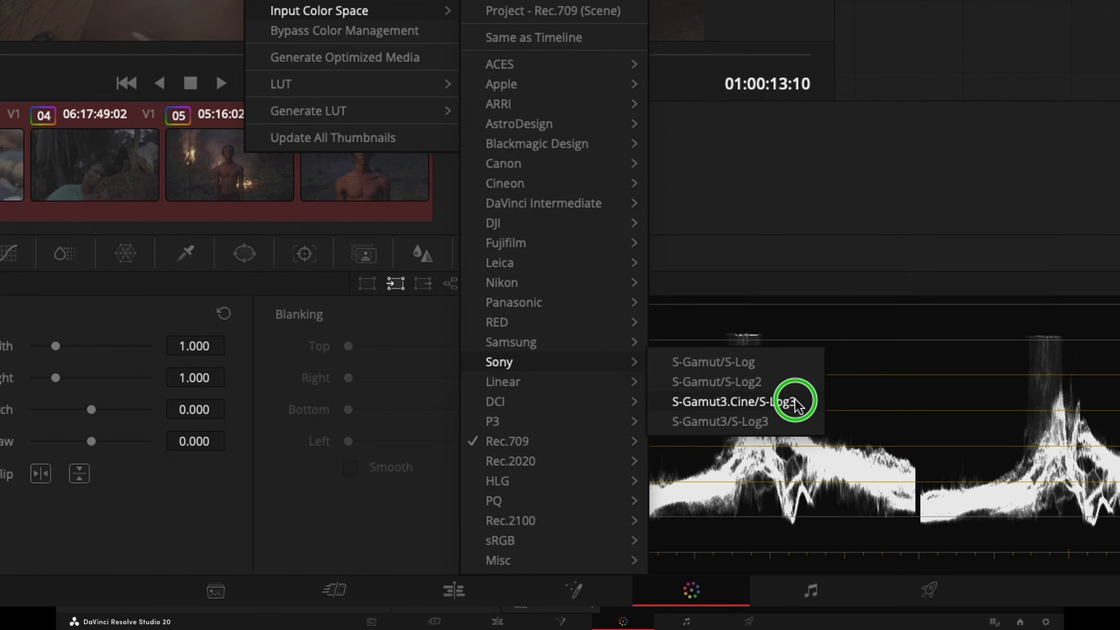
pyautogui.click(798, 406)
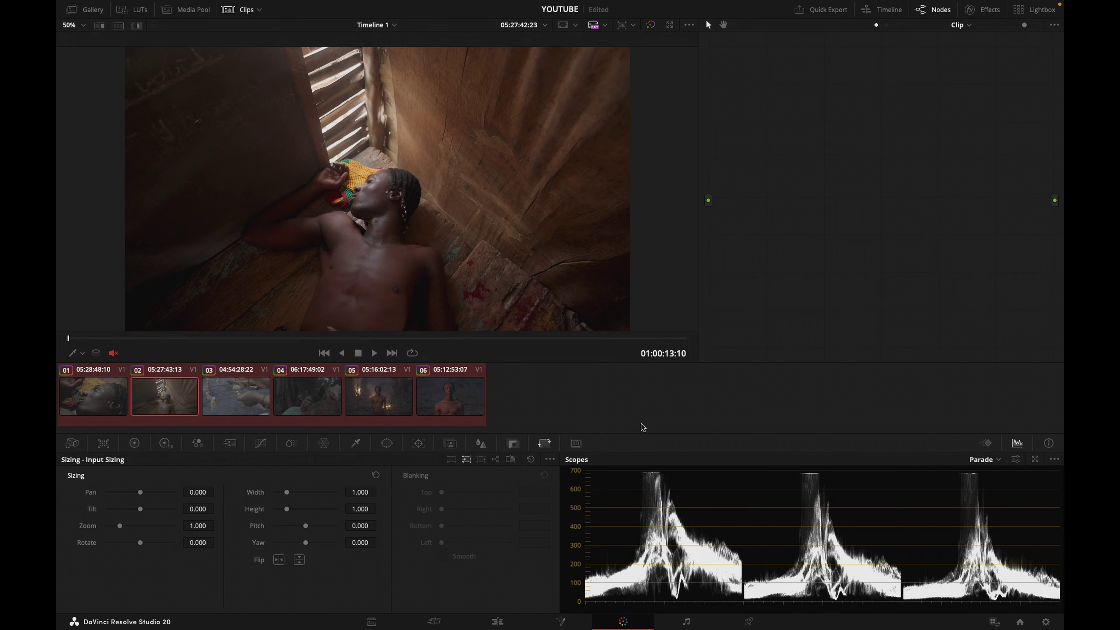
# Deselect the group of clips, inspect clips 2 and 5, and widen the node graph area slightly
pyautogui.click(212, 394)
pyautogui.click(171, 393)
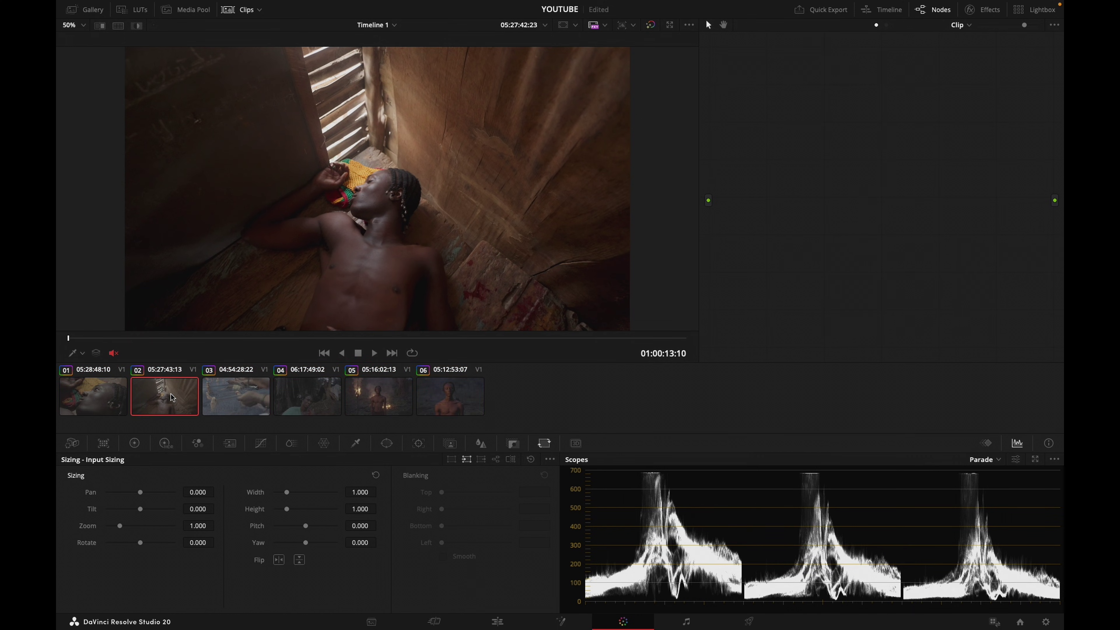
pyautogui.click(368, 398)
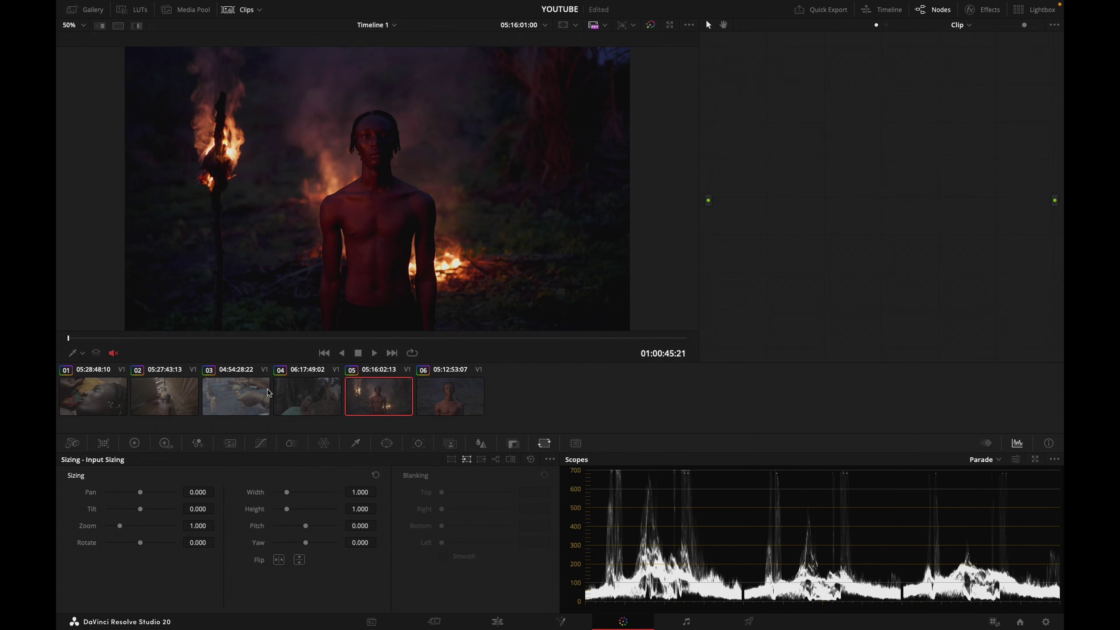
pyautogui.click(187, 395)
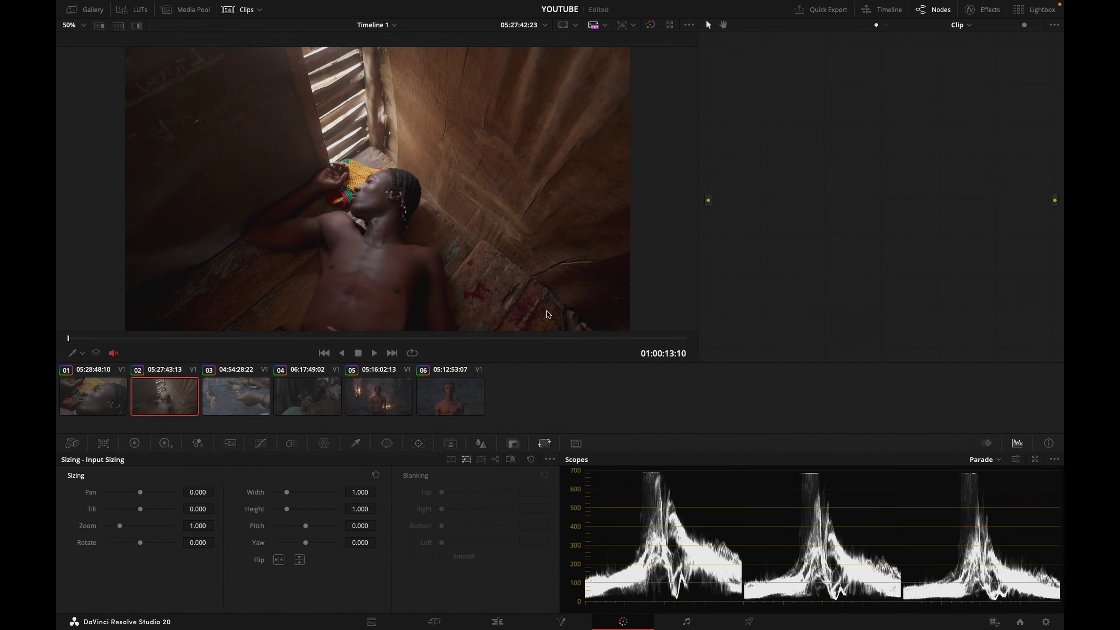
pyautogui.moveTo(700, 311); pyautogui.dragTo(670, 308)
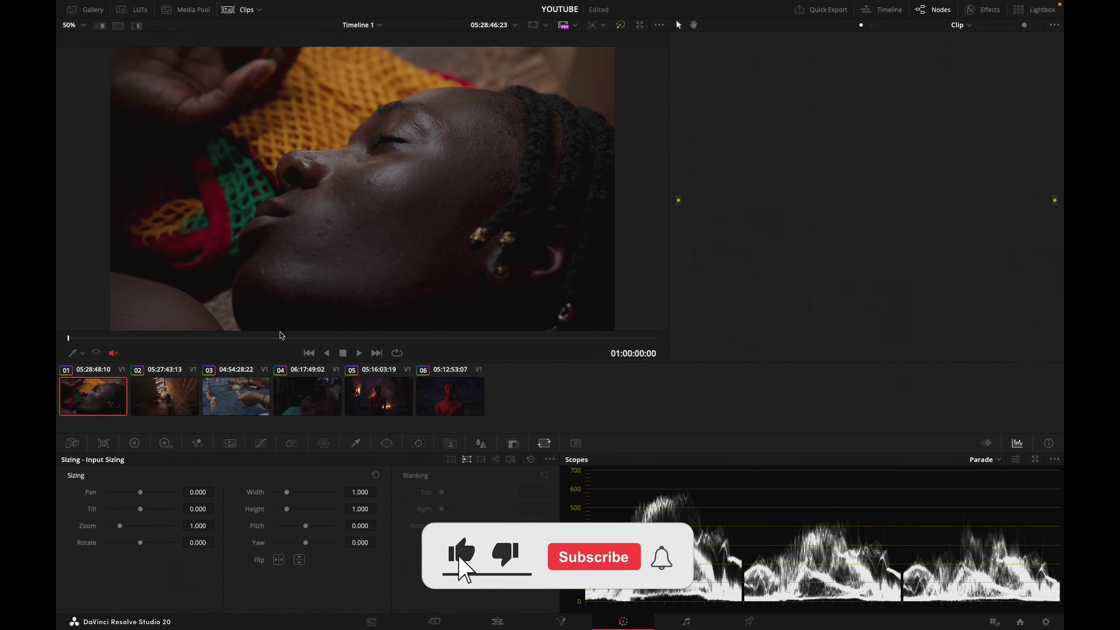
# Step through clips 1 to 5, playing parts of them to examine the color-managed footage
pyautogui.press('space')
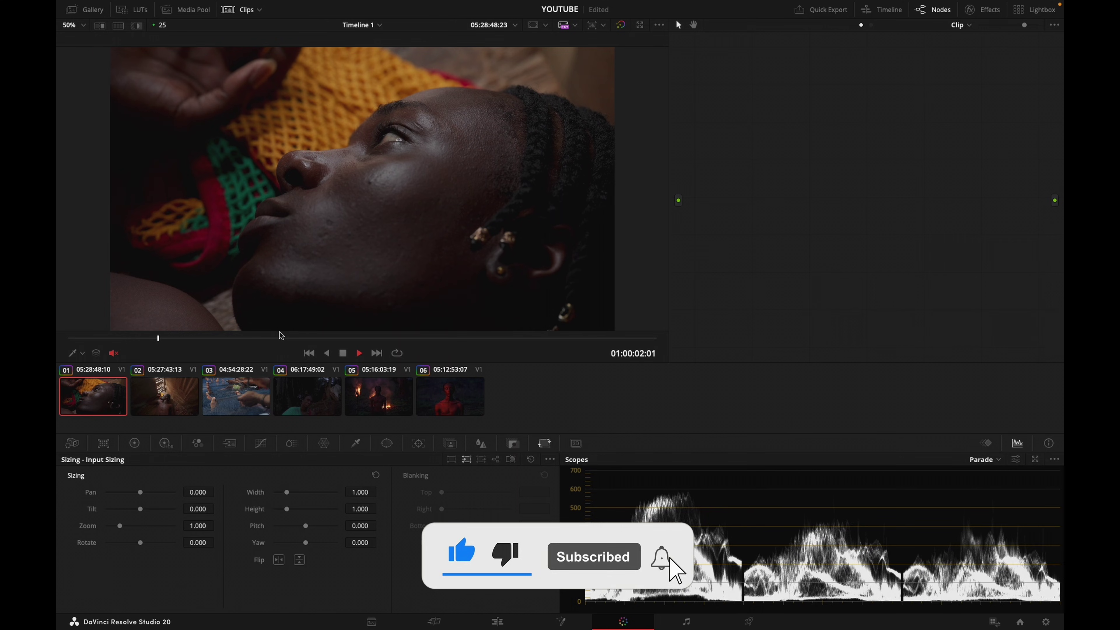
pyautogui.press('space')
pyautogui.press('Down')
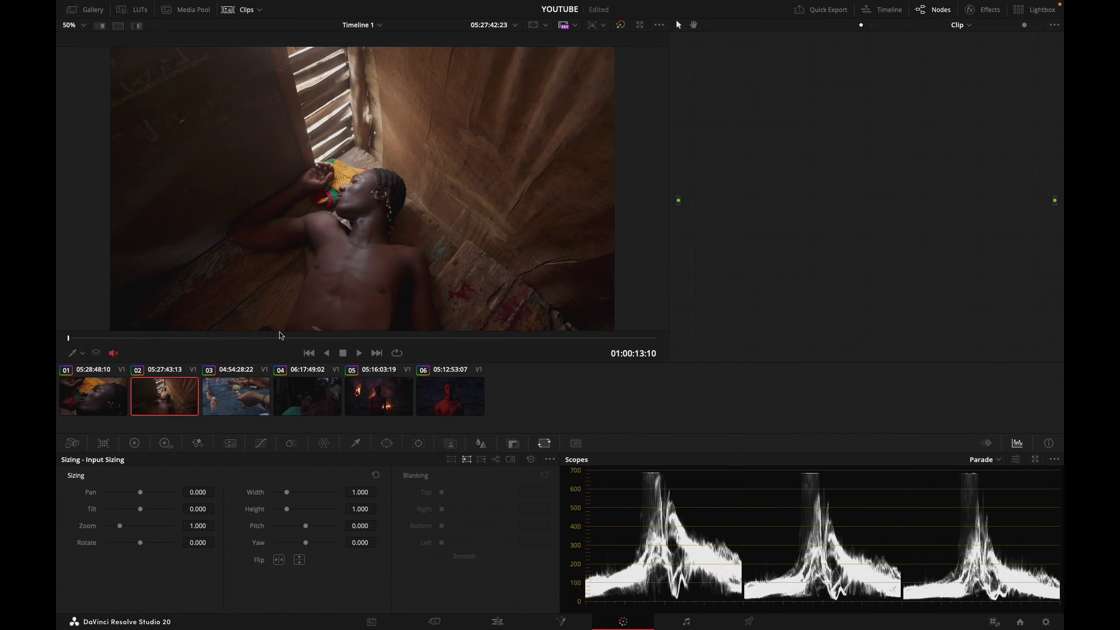
pyautogui.press('space')
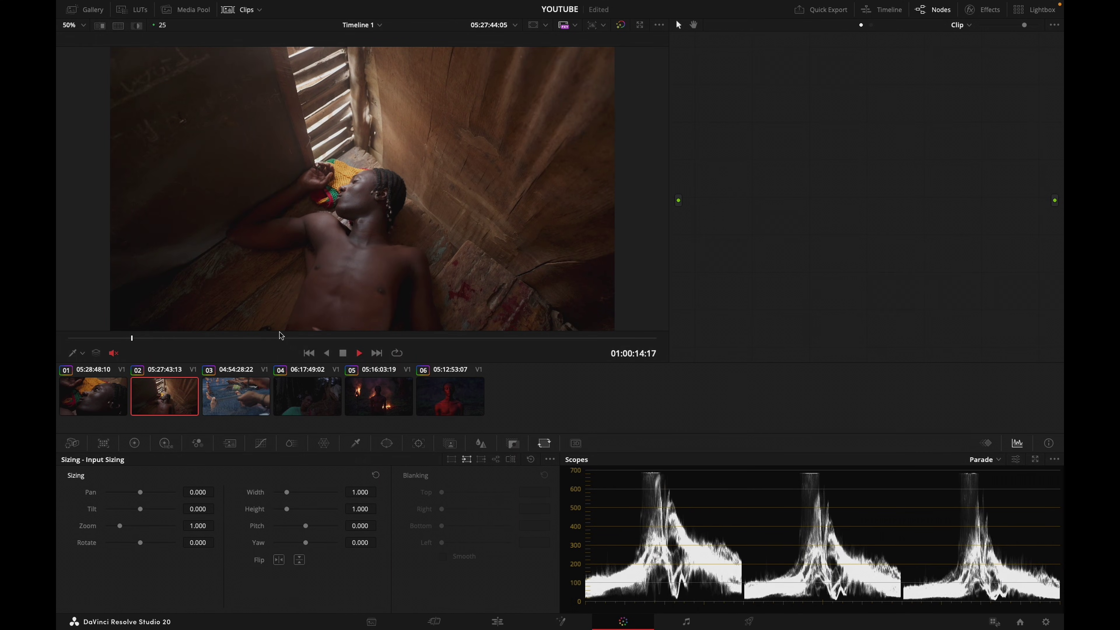
pyautogui.press('Down')
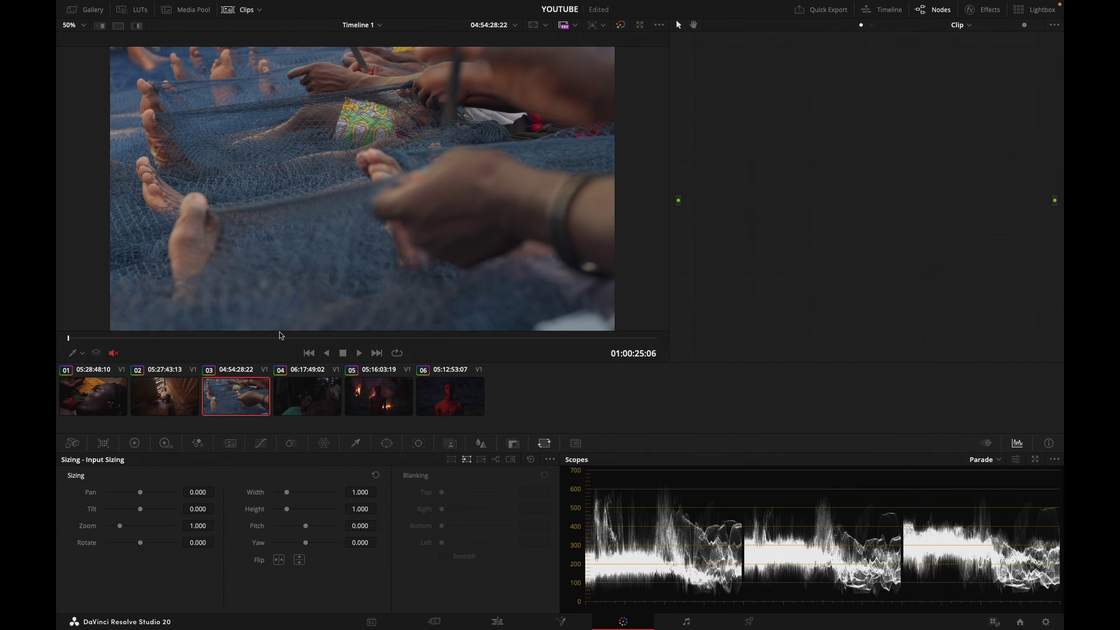
pyautogui.press('Down')
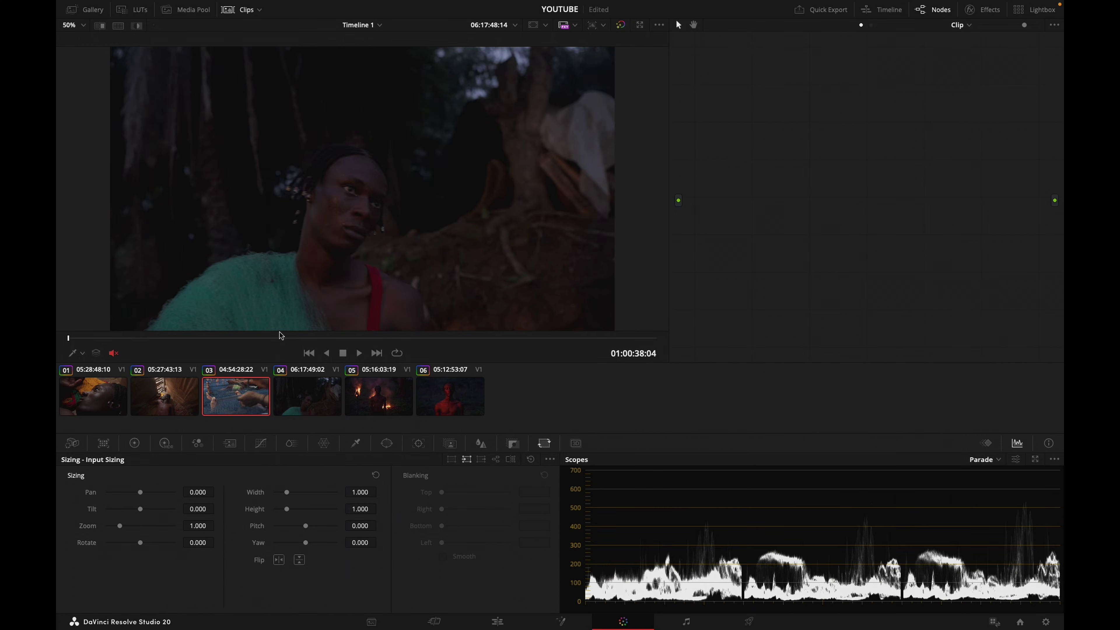
pyautogui.press('space')
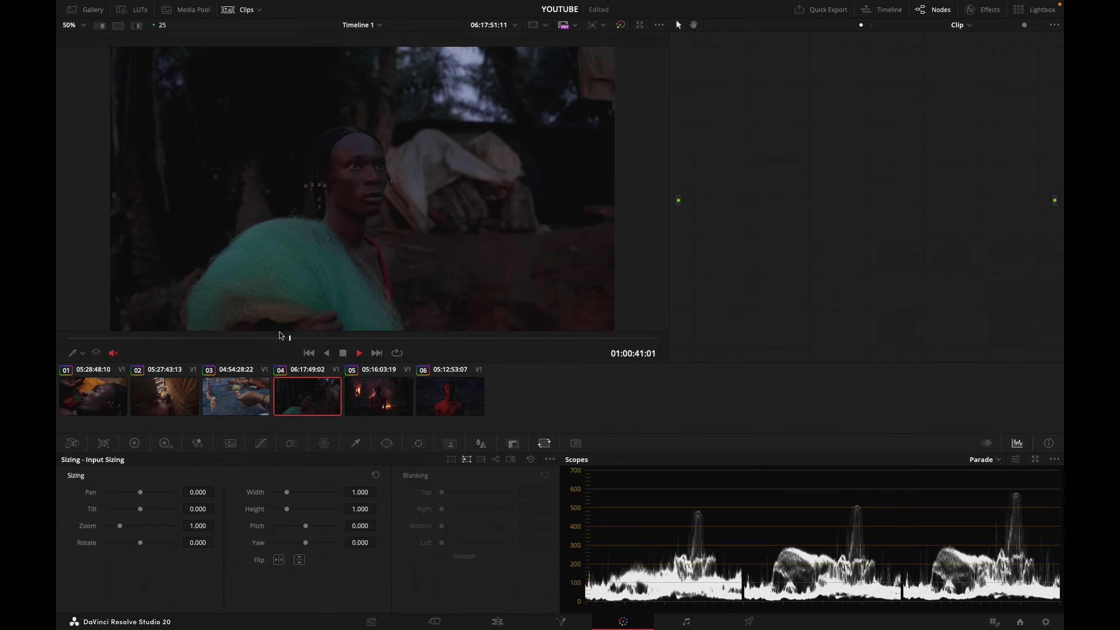
pyautogui.press('space')
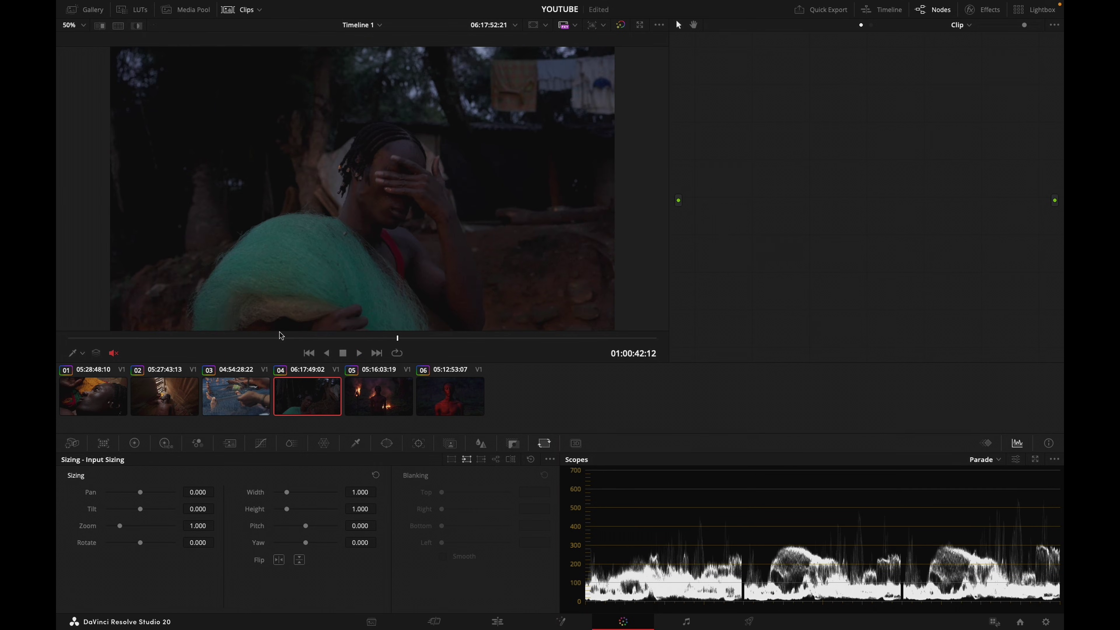
pyautogui.press('Down')
pyautogui.press('space')
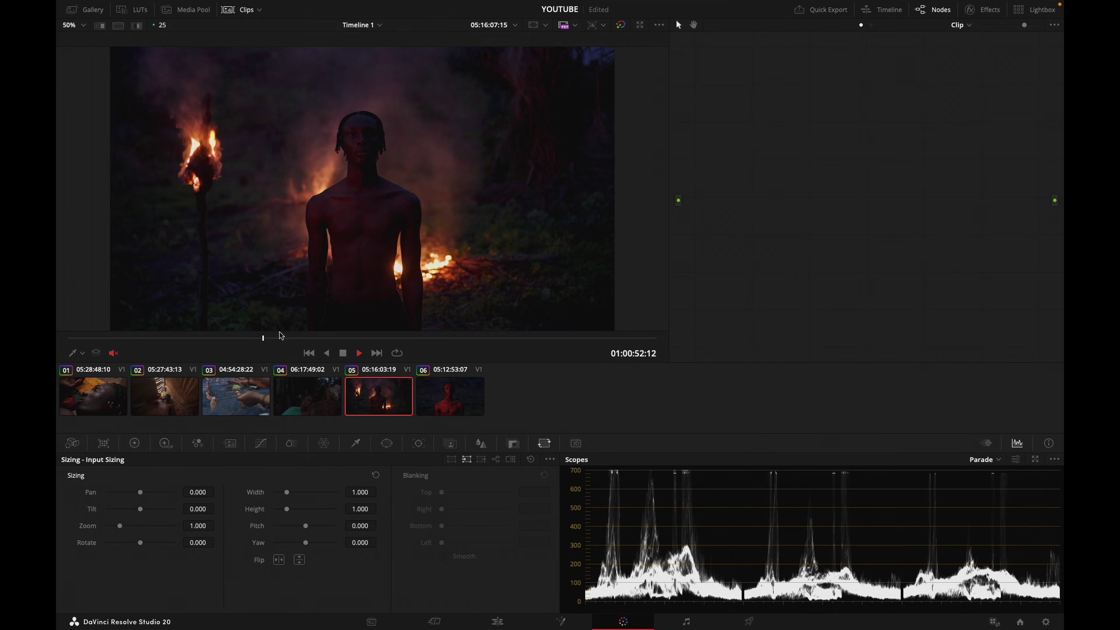
pyautogui.press('space')
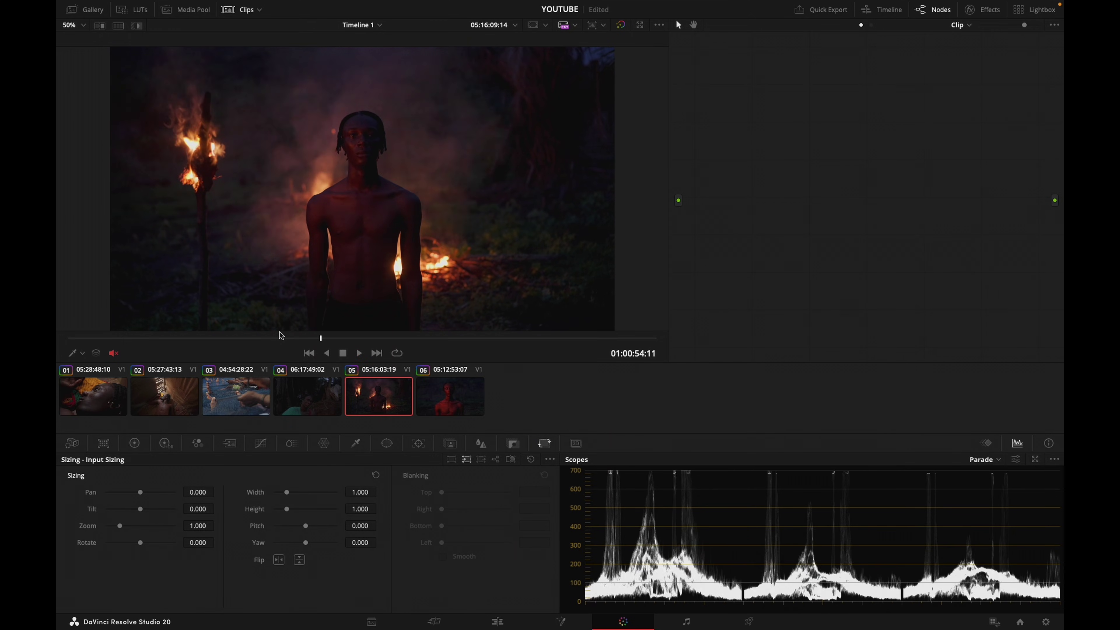
# Switch the scope display to Vectorscope and play clip 5 to examine its color distribution
pyautogui.click(992, 460)
pyautogui.click(995, 499)
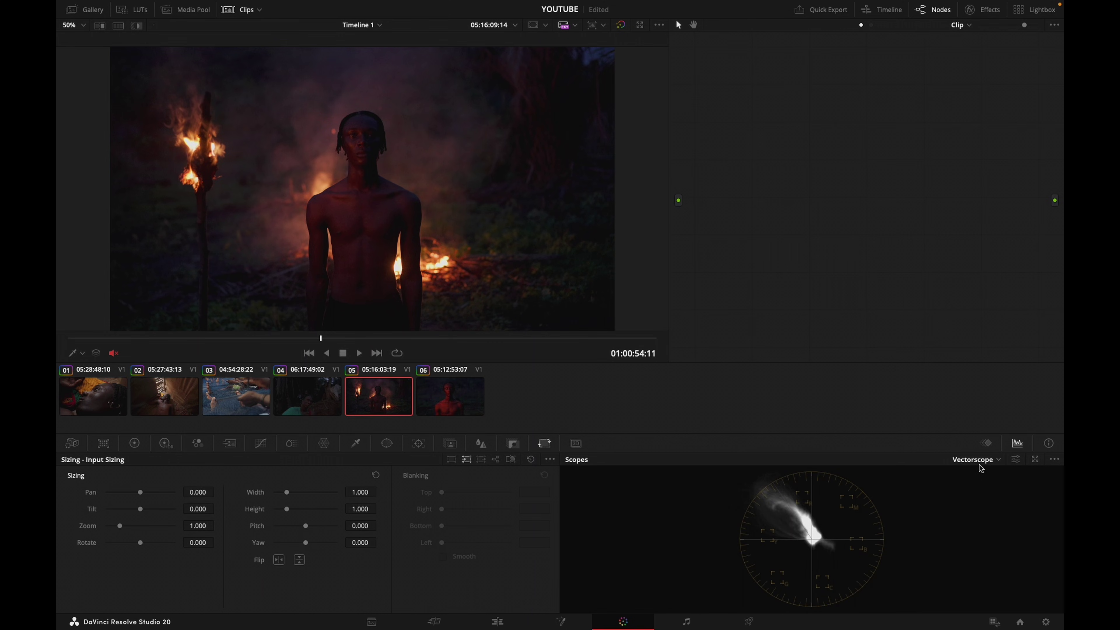
pyautogui.press('space')
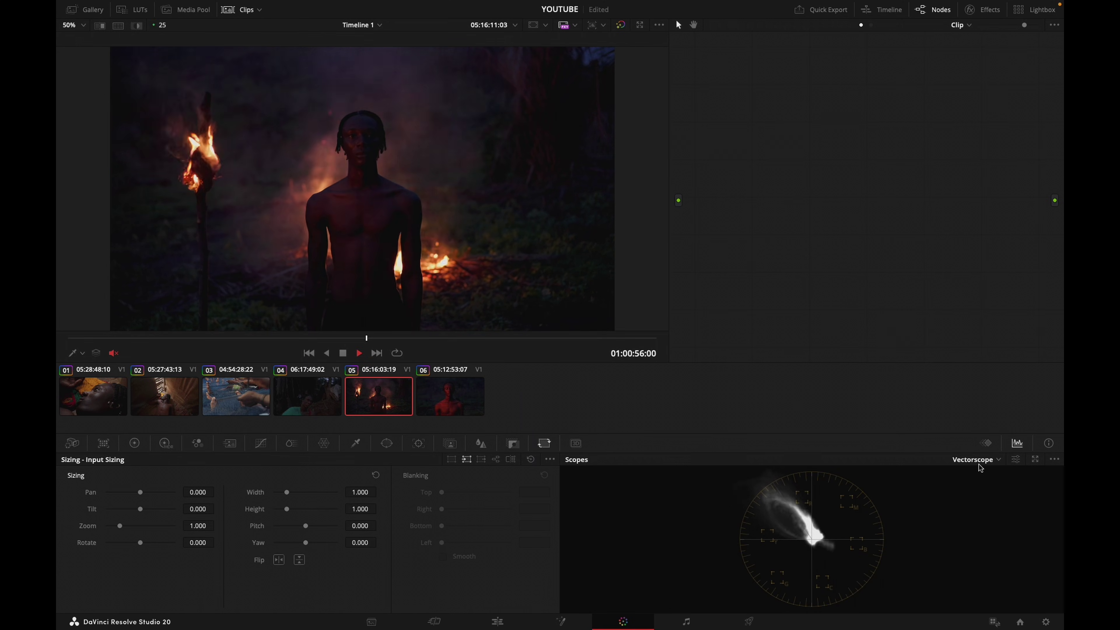
pyautogui.press('space')
# Add two serial nodes labelled EXPOSURE and COLOR BALANCE to clip 1, and select the EXPOSURE node
pyautogui.press('Home')
pyautogui.hotkey('alt', 's')
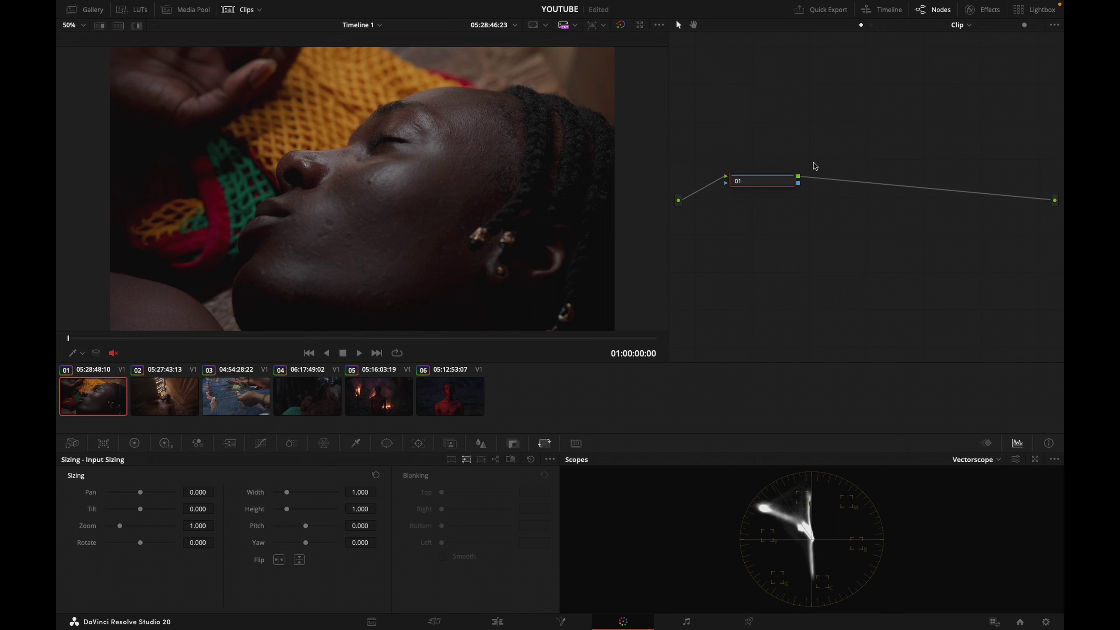
pyautogui.press('Return')
pyautogui.hotkey('alt', 's')
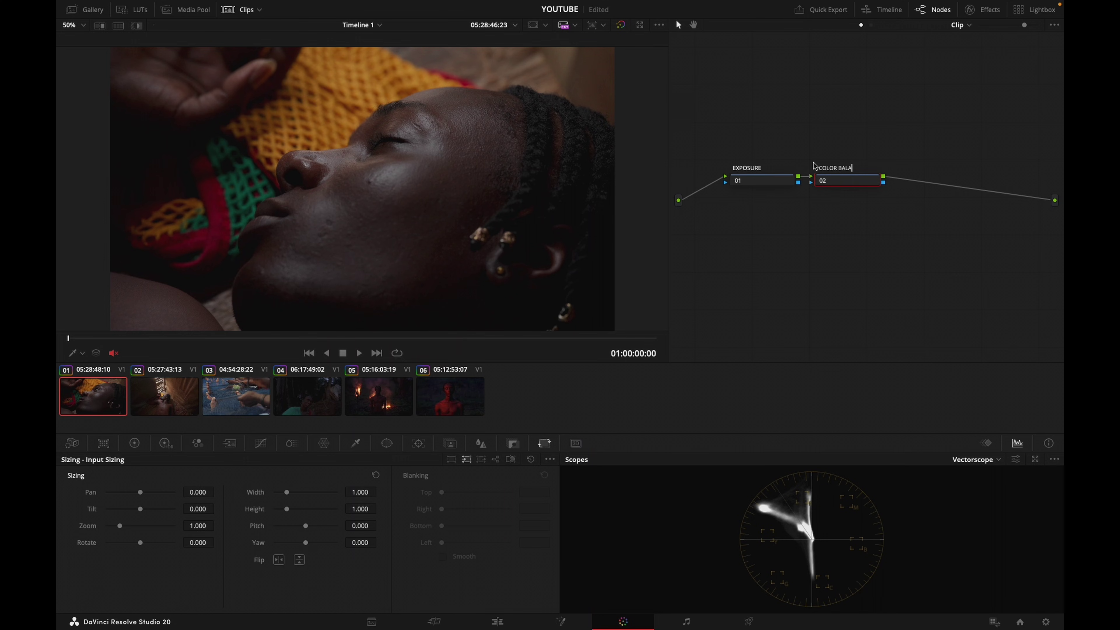
pyautogui.click(759, 182)
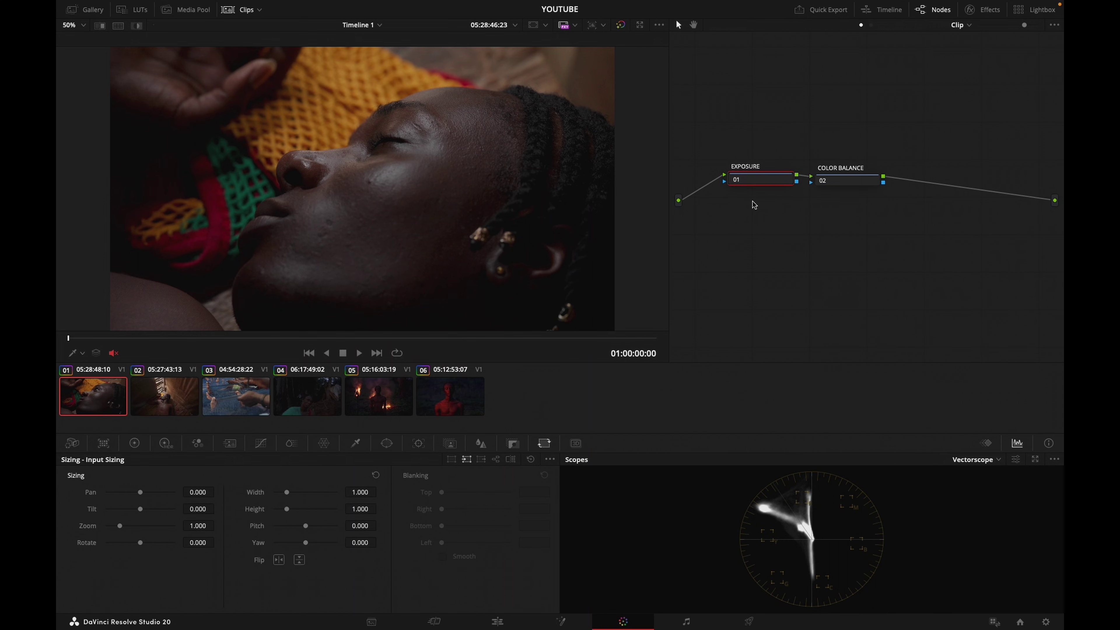
# Copy the EXPOSURE and COLOR BALANCE node structure from clip 1 to clips 2 through 6
pyautogui.hotkey('alt', 's')
pyautogui.hotkey('ctrl', 'z')
pyautogui.click(162, 406)
pyautogui.keyDown('shift'); pyautogui.click(445, 400); pyautogui.keyUp('shift')
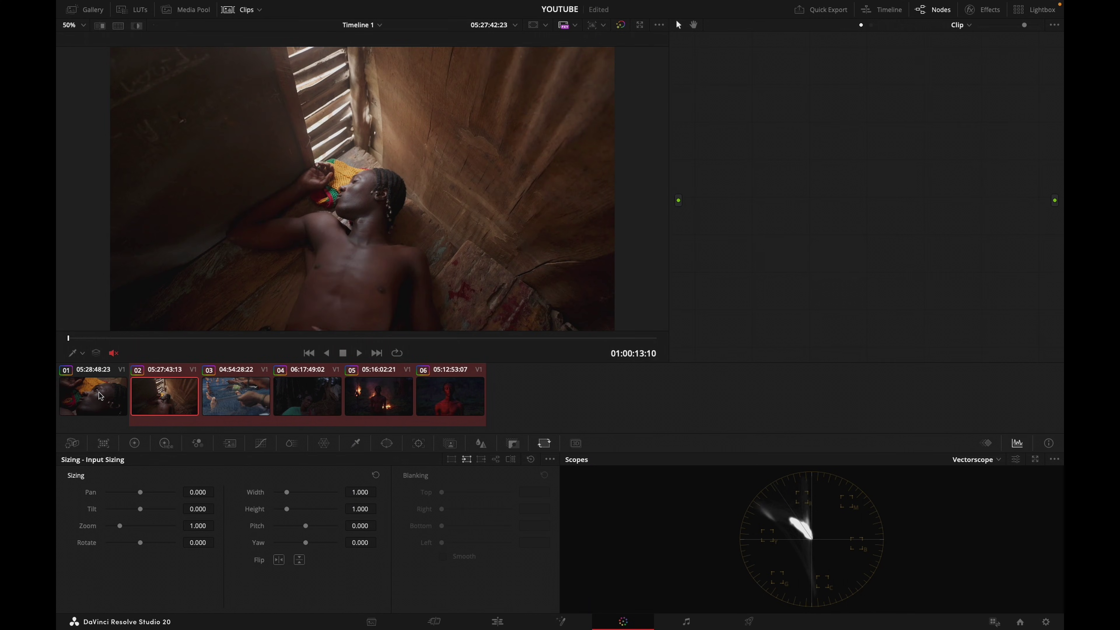
pyautogui.rightClick(117, 383)
pyautogui.click(166, 218)
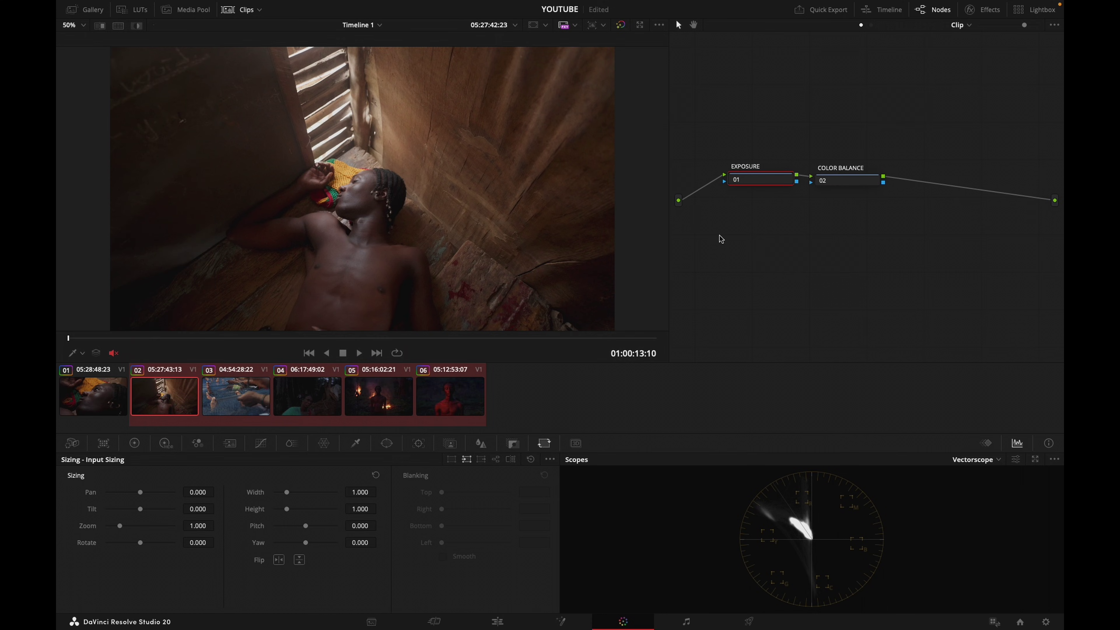
# Step through clips 3 to 6 to check their node structure, and move to an earlier frame of clip 5
pyautogui.click(231, 406)
pyautogui.click(305, 406)
pyautogui.click(377, 402)
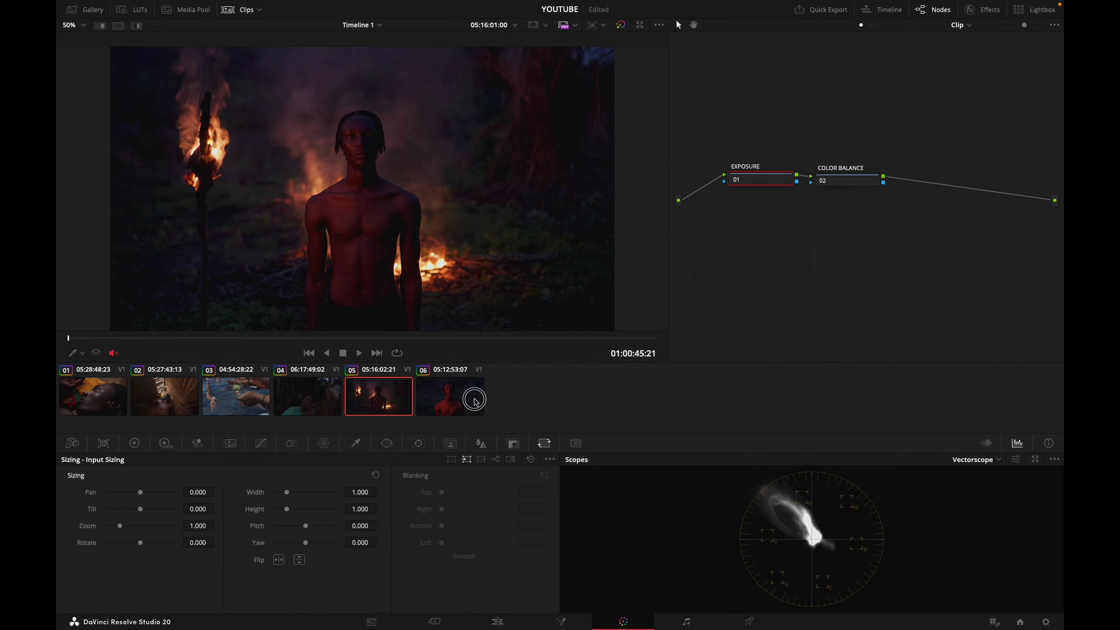
pyautogui.click(468, 396)
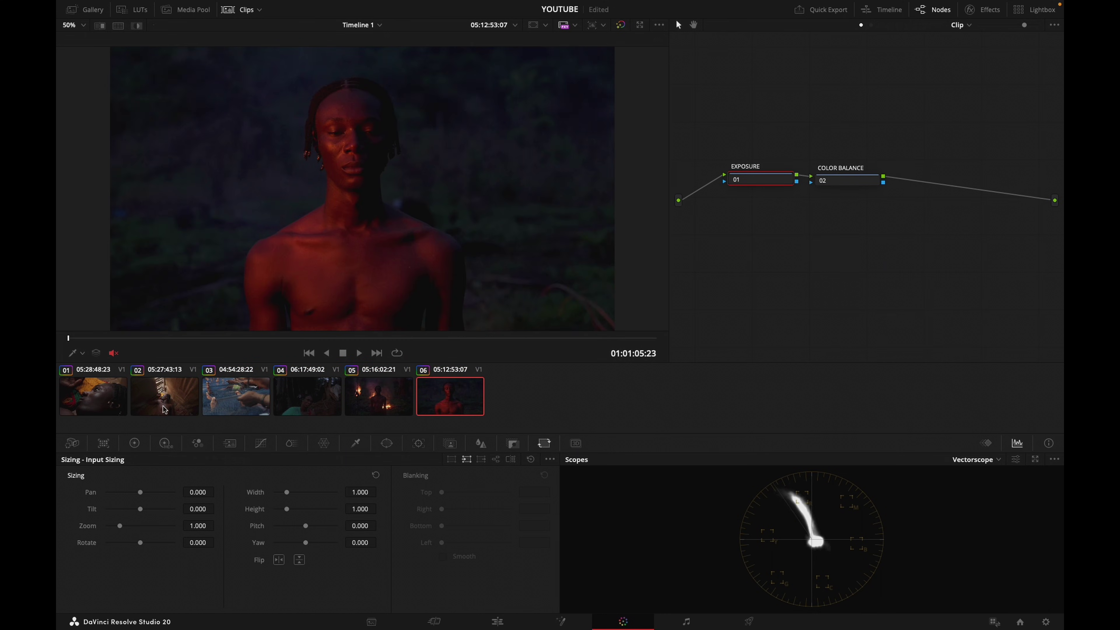
pyautogui.click(390, 399)
pyautogui.moveTo(287, 336); pyautogui.dragTo(171, 336)
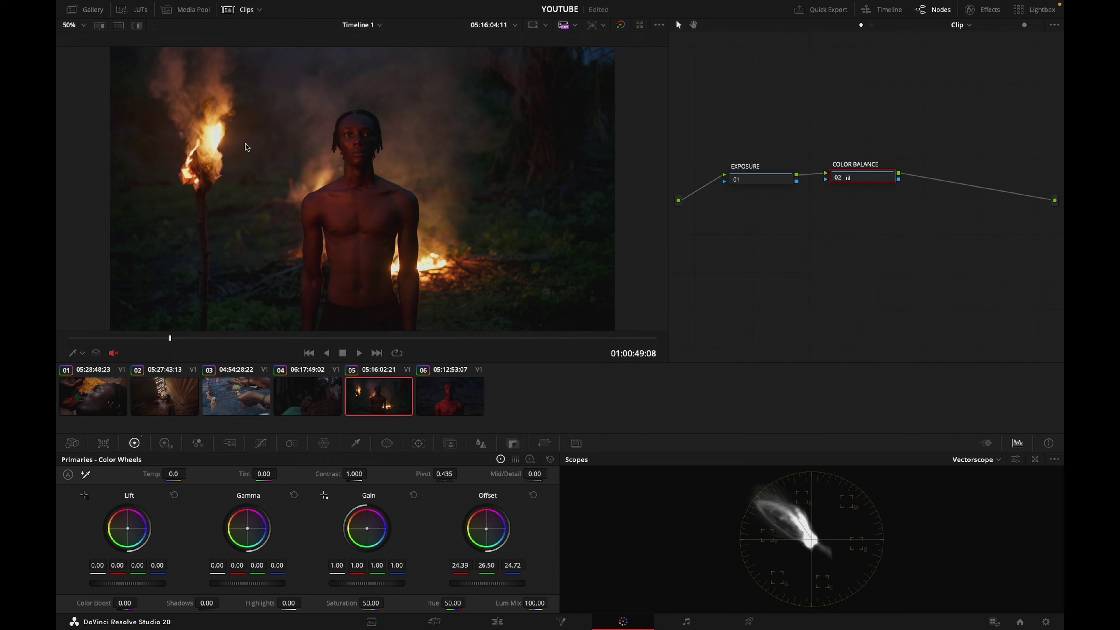
# Apply the balanced grade of clip 5 to clip 6
pyautogui.click(455, 406)
pyautogui.rightClick(393, 393)
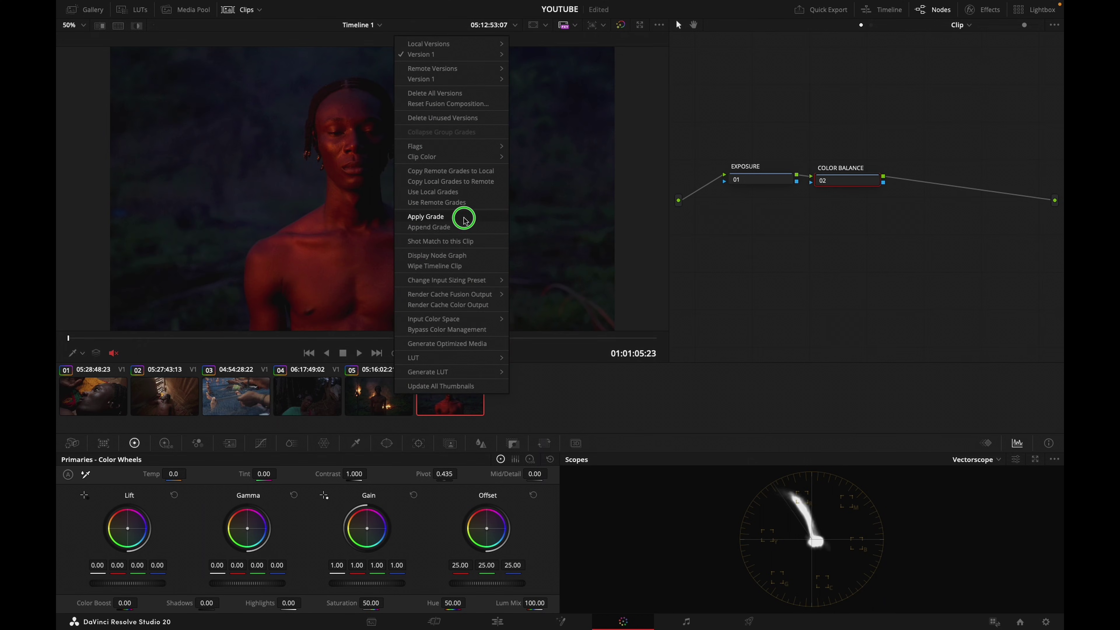
pyautogui.click(464, 220)
# Play part of clip 6 and compare the image with the grade disabled and enabled
pyautogui.press('space')
pyautogui.press('space')
pyautogui.press('super+d')
pyautogui.press('super+d')
pyautogui.hotkey('ctrl', 'd')
pyautogui.hotkey('ctrl', 'd')
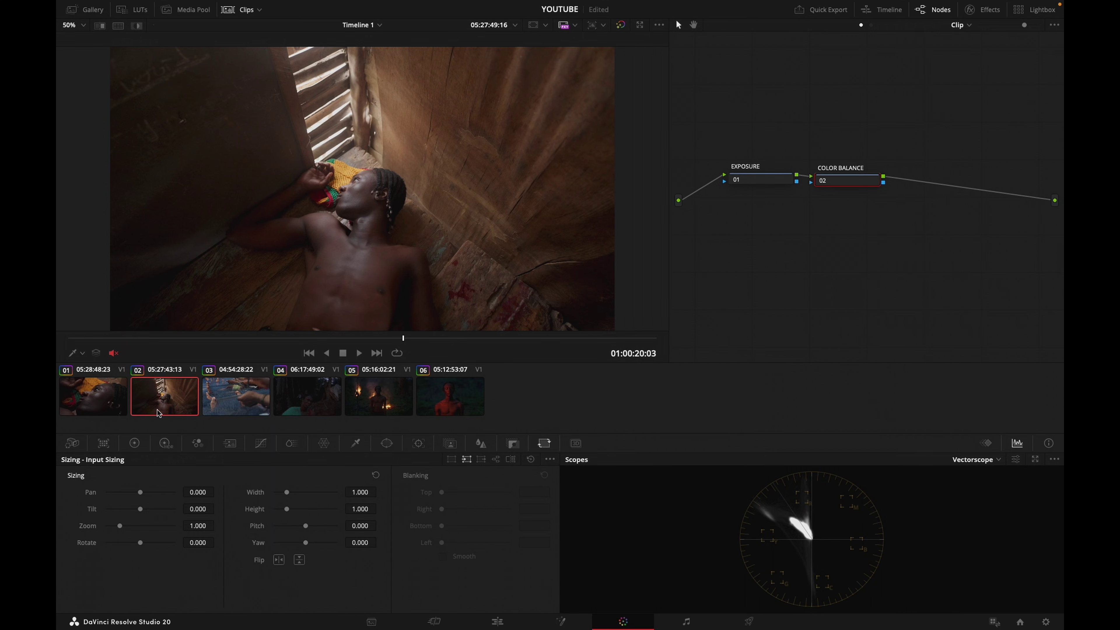
# Switch the node graph to timeline level and add a serial node labelled LOOK
pyautogui.click(871, 25)
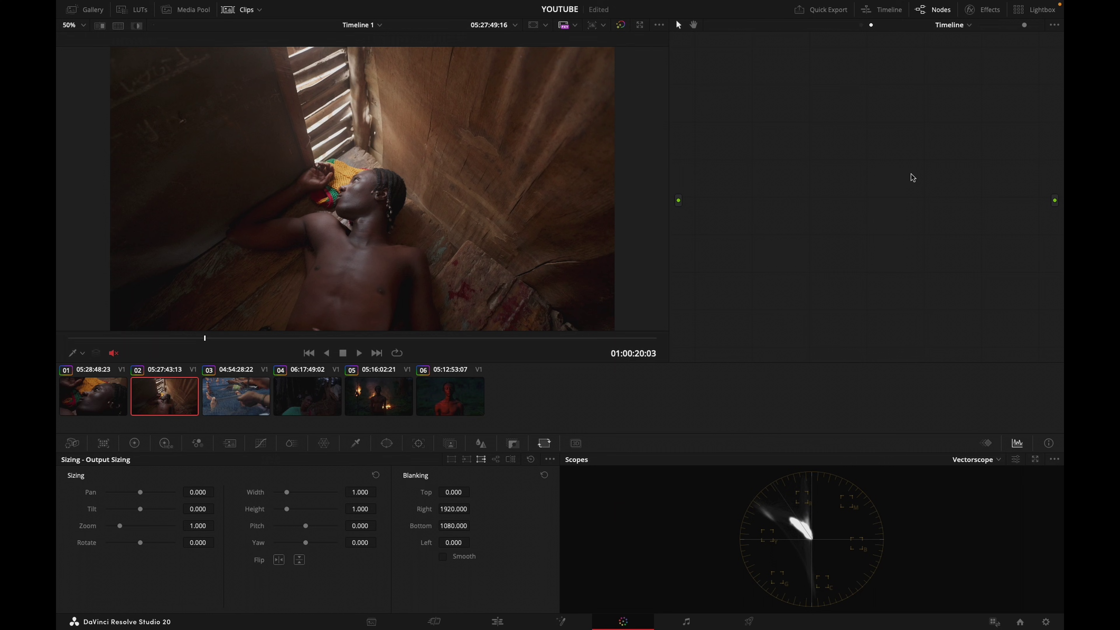
pyautogui.hotkey('alt', 's')
pyautogui.moveTo(700, 53); pyautogui.dragTo(815, 140)
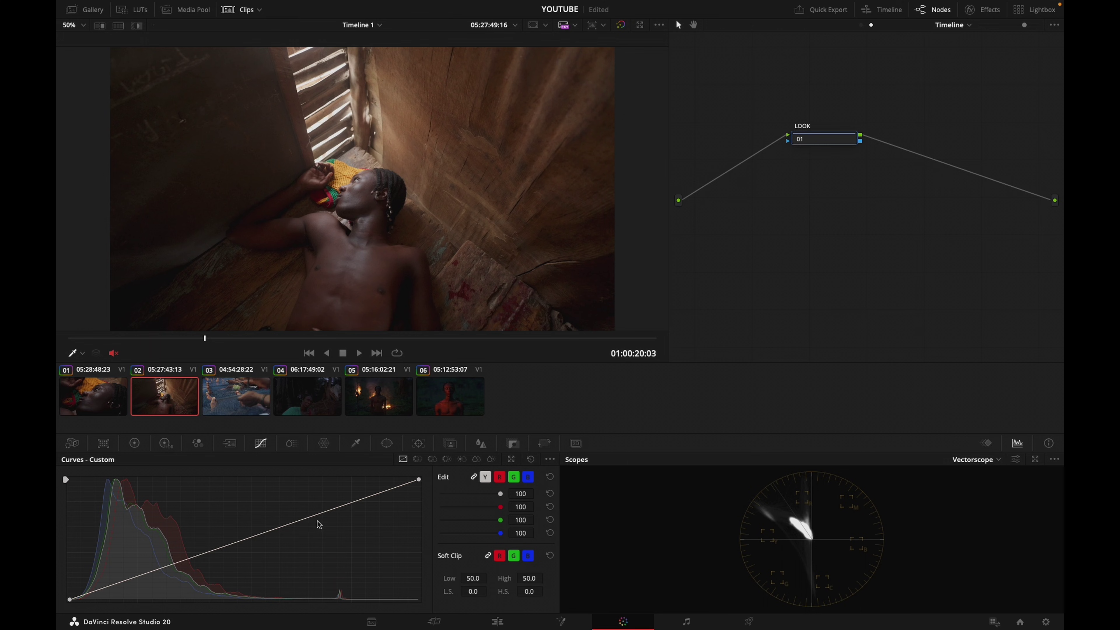
# Try an S-shaped custom curve and a red hue rotation of -23.20 on the LOOK node, and reset the hue curve
pyautogui.moveTo(304, 526); pyautogui.dragTo(303, 508)
pyautogui.moveTo(145, 573); pyautogui.dragTo(147, 579)
pyautogui.click(418, 459)
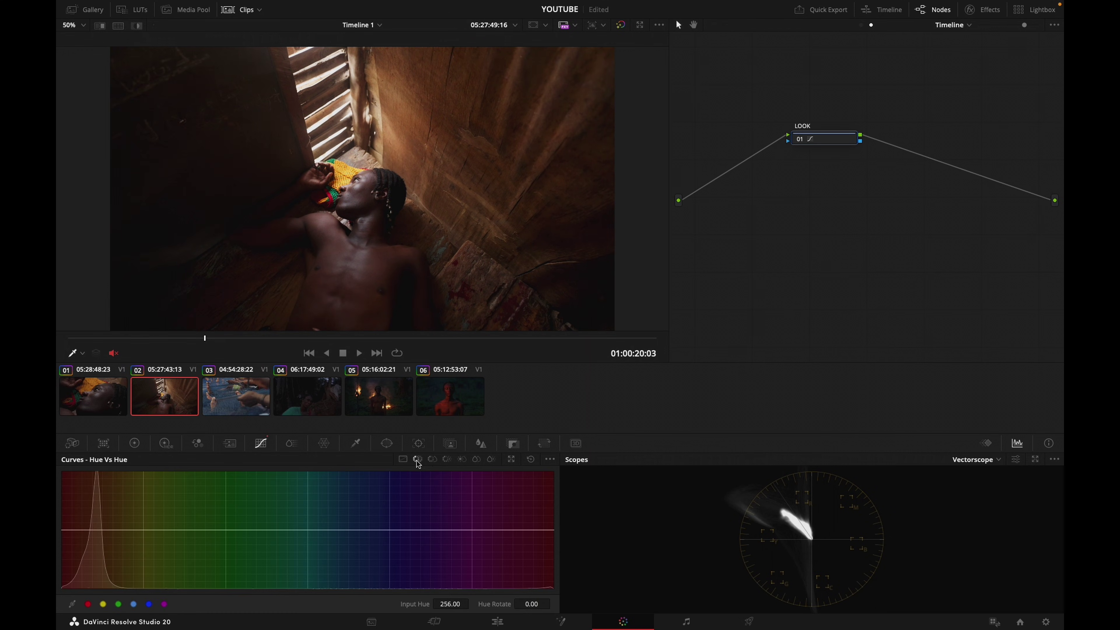
pyautogui.moveTo(73, 534); pyautogui.dragTo(70, 543)
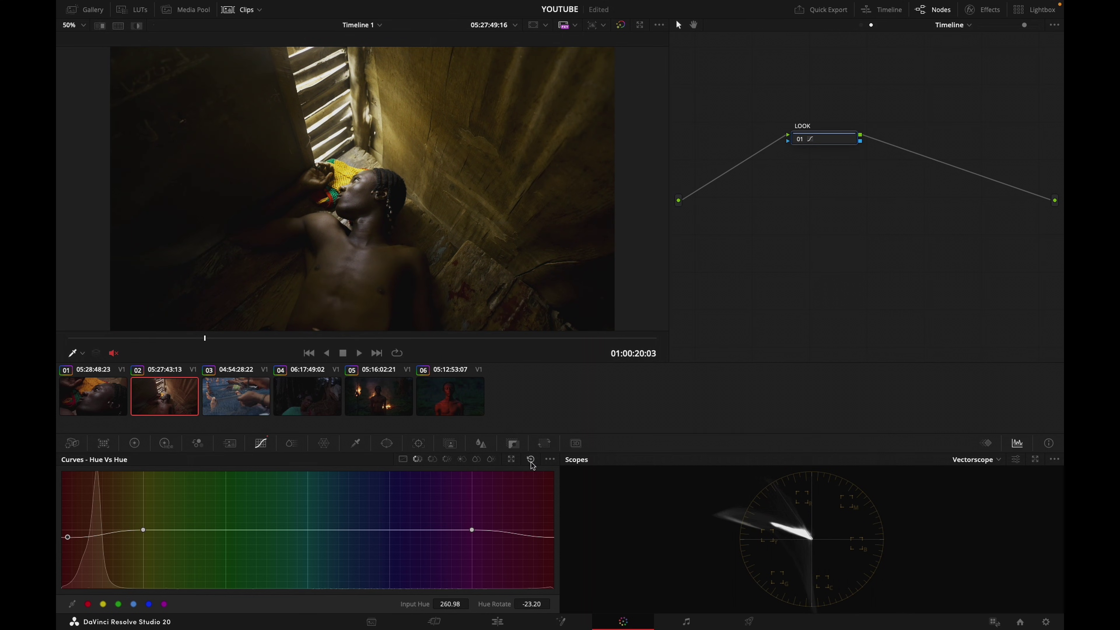
pyautogui.click(530, 460)
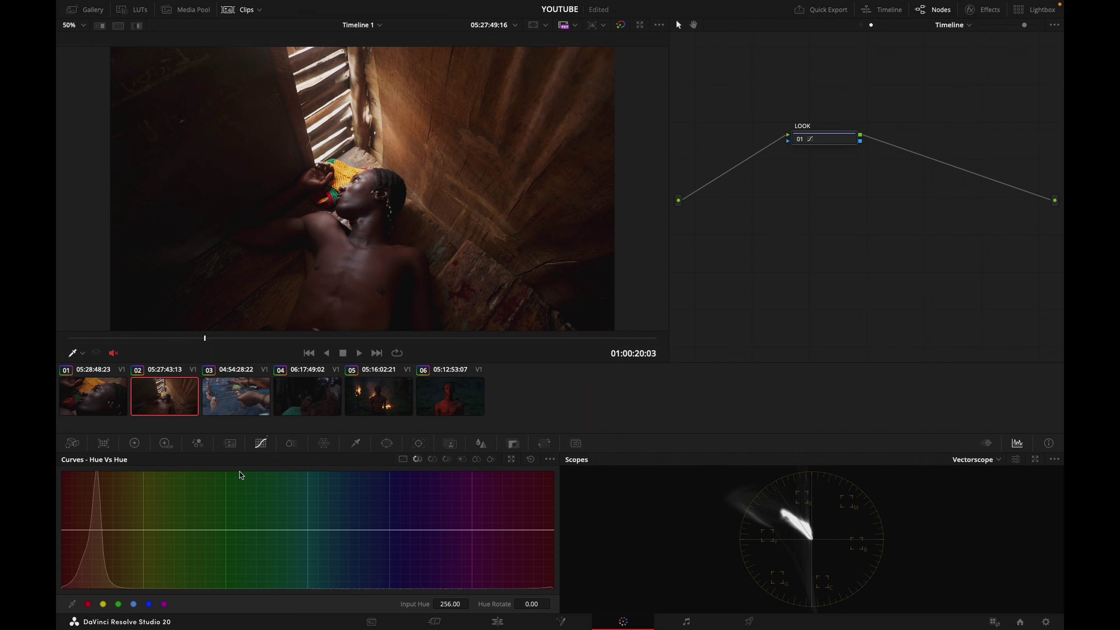
pyautogui.click(402, 460)
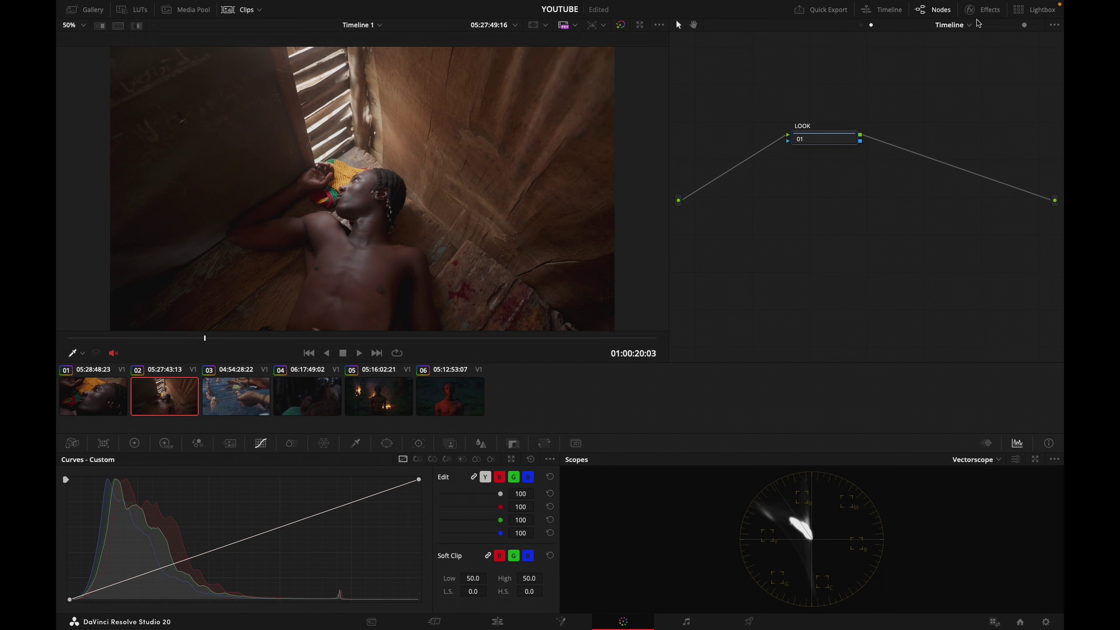
# Find Film Look Creator in the effects library and apply it to the LOOK node
pyautogui.click(983, 10)
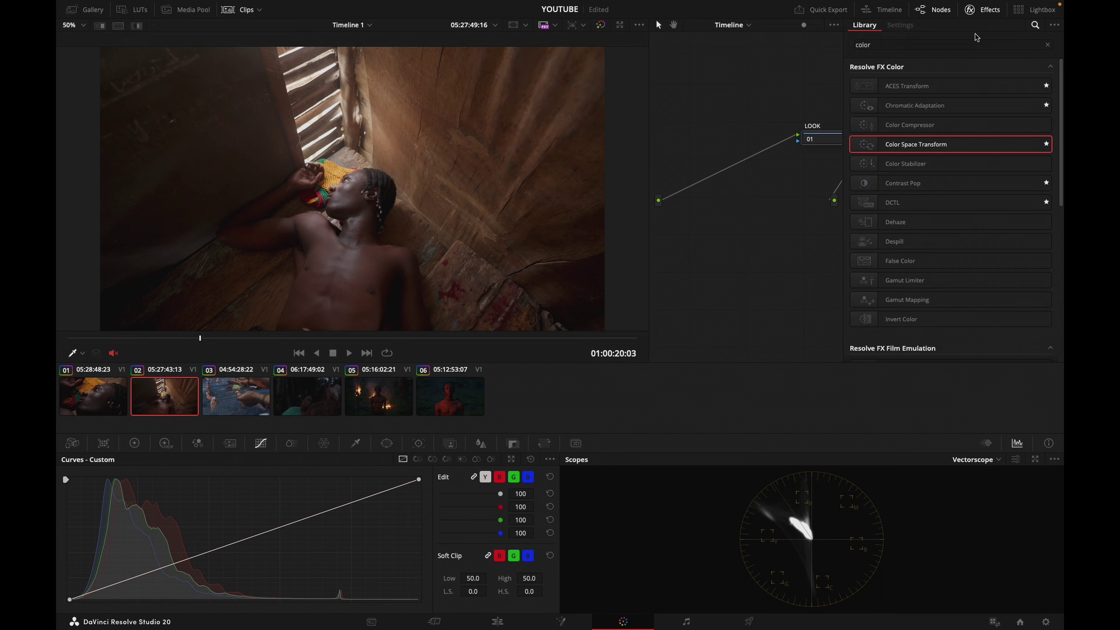
pyautogui.click(937, 45)
pyautogui.doubleClick(939, 47)
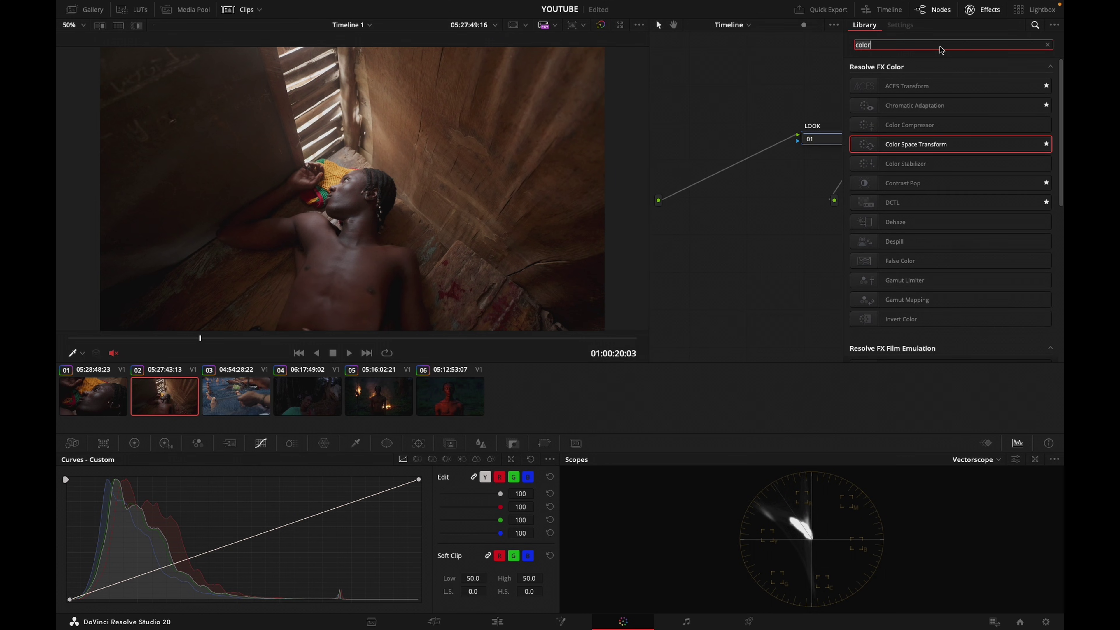
pyautogui.write('film l')
pyautogui.click(891, 87)
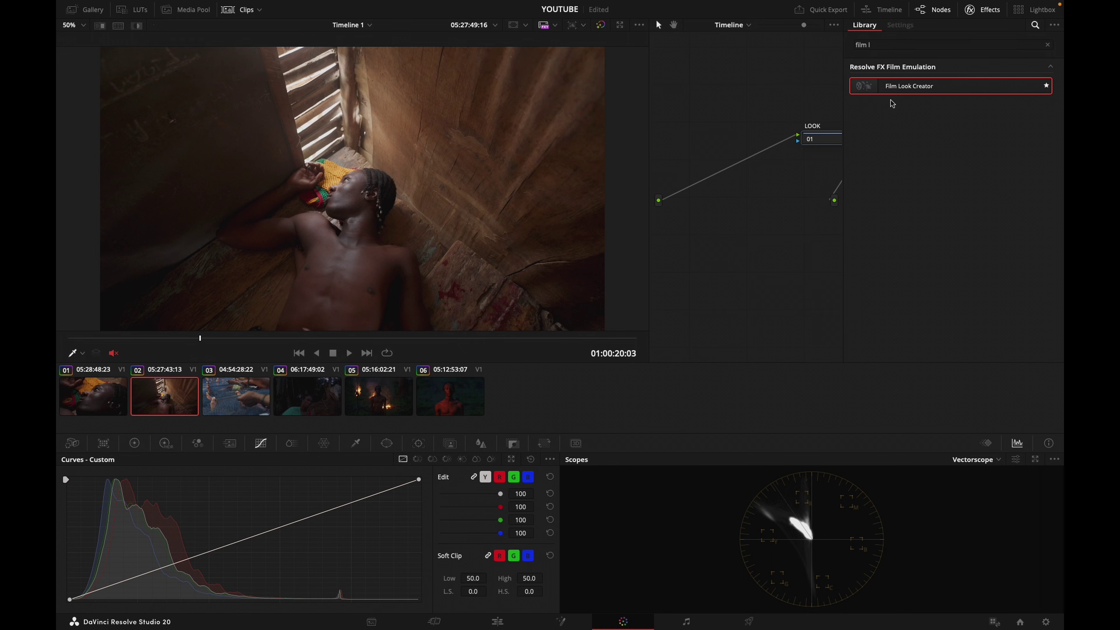
pyautogui.moveTo(878, 98); pyautogui.dragTo(831, 139)
# Disable and re-enable the LOOK node to compare clip 2 with and without the default film look
pyautogui.hotkey('ctrl', 'd')
pyautogui.hotkey('ctrl', 'd')
pyautogui.hotkey('ctrl', 'd')
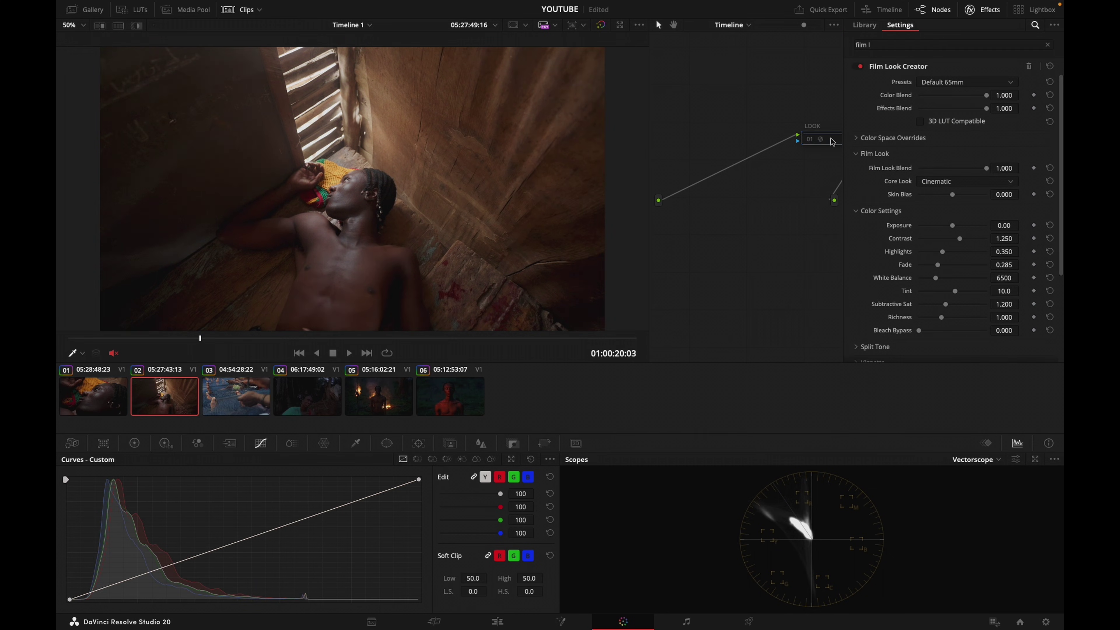
pyautogui.hotkey('ctrl', 'd')
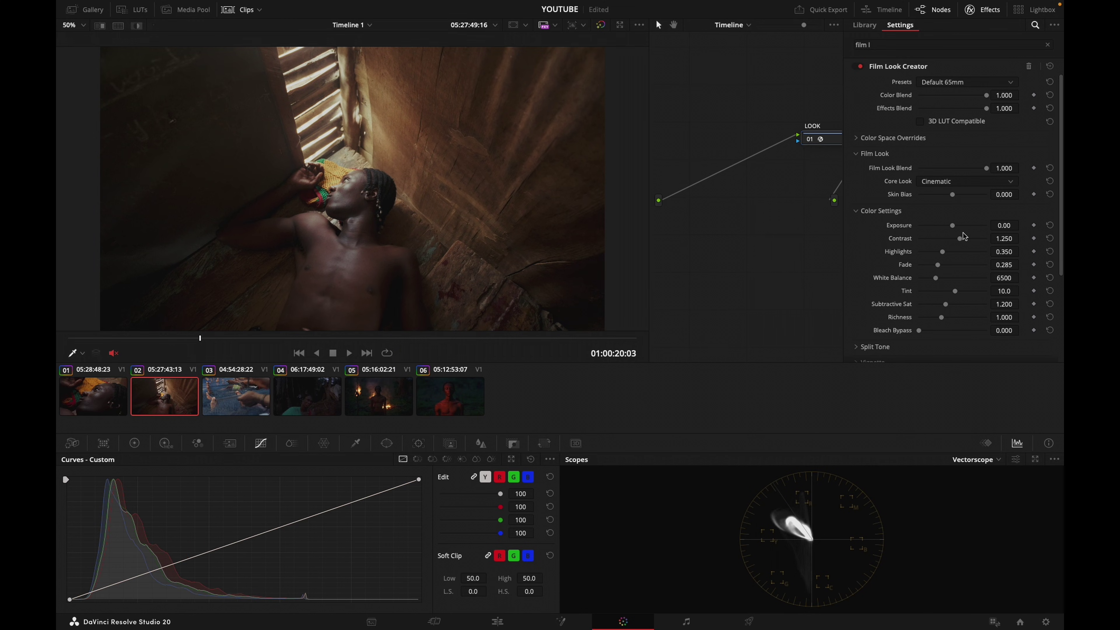
# Raise the Film Look Creator contrast to about 1.499 and compare clip 2 with the LOOK node off and on
pyautogui.moveTo(961, 243); pyautogui.dragTo(967, 240)
pyautogui.hotkey('ctrl', 'd')
pyautogui.hotkey('ctrl', 'd')
pyautogui.hotkey('ctrl', 'd')
pyautogui.hotkey('ctrl', 'd')
pyautogui.click(985, 10)
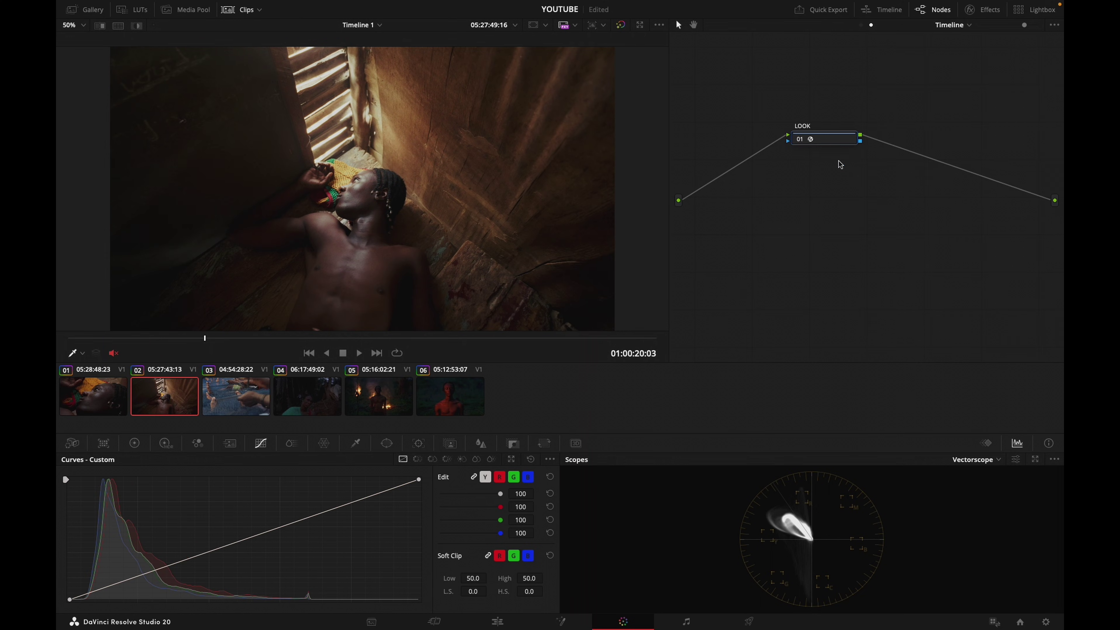
pyautogui.moveTo(823, 144); pyautogui.dragTo(816, 163)
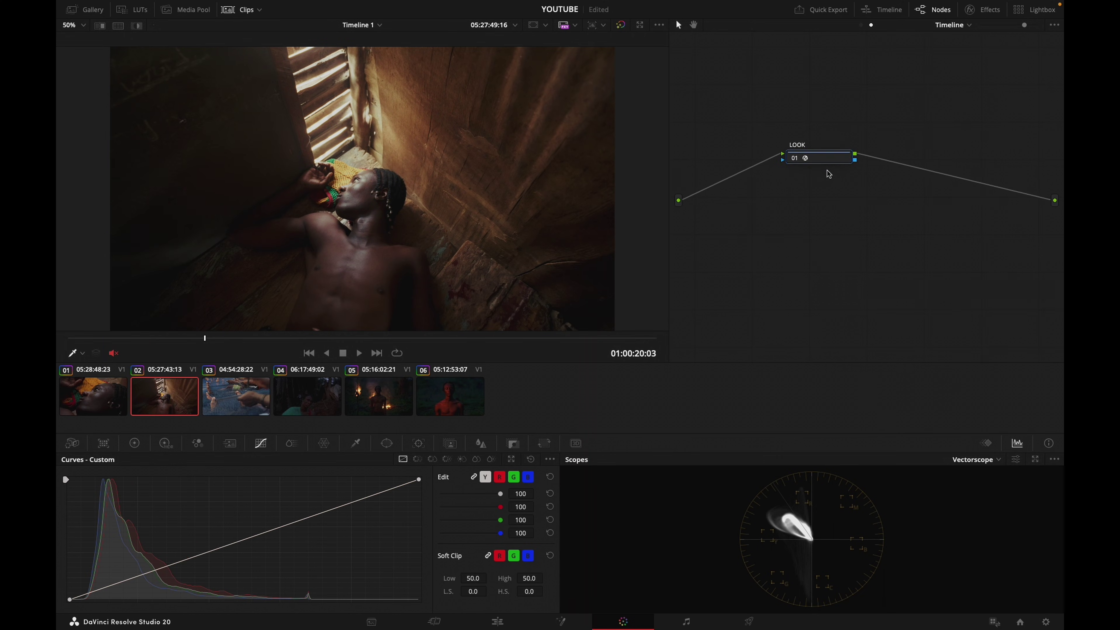
# Compare clip 3 with the timeline-level LOOK node disabled and enabled
pyautogui.click(257, 409)
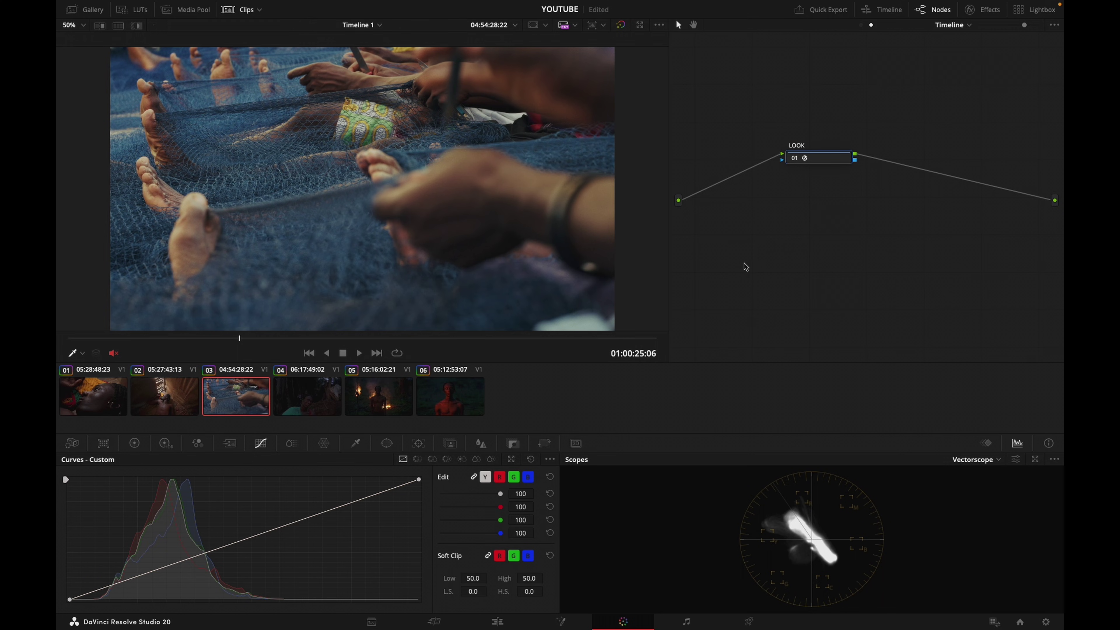
pyautogui.hotkey('ctrl', 'd')
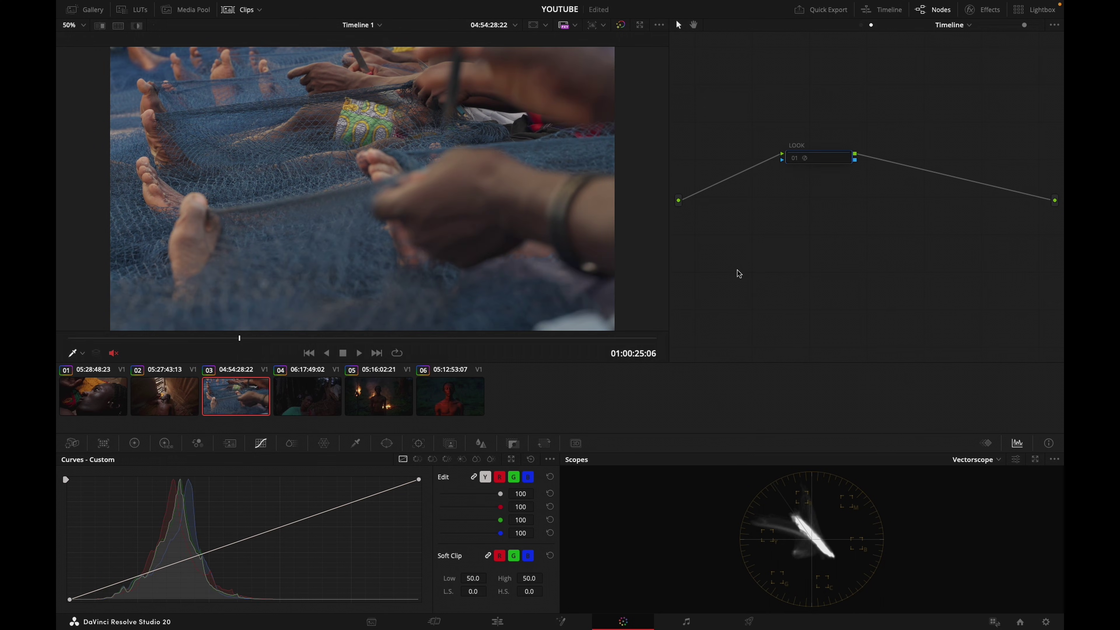
pyautogui.hotkey('ctrl', 'd')
# Compare clips 4, 6 and 1 in turn with the LOOK node disabled and enabled
pyautogui.hotkey('ctrl', 'd')
pyautogui.hotkey('ctrl', 'd')
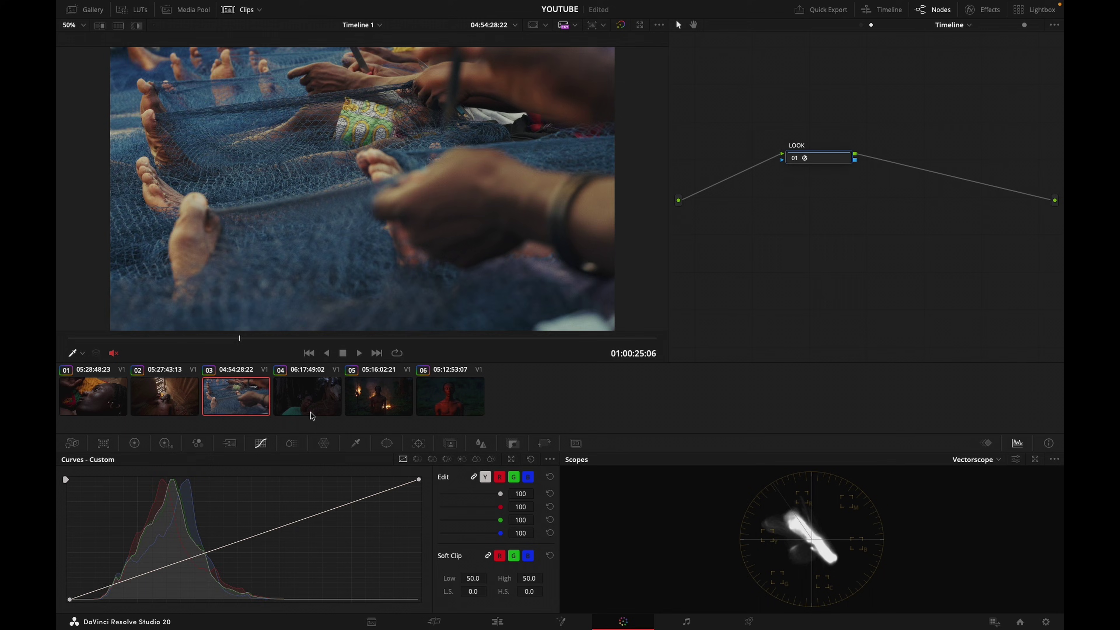
pyautogui.click(338, 402)
pyautogui.hotkey('ctrl', 'd')
pyautogui.hotkey('ctrl', 'd')
pyautogui.click(461, 399)
pyautogui.hotkey('ctrl', 'd')
pyautogui.hotkey('ctrl', 'd')
pyautogui.click(102, 401)
pyautogui.hotkey('ctrl', 'd')
pyautogui.hotkey('ctrl', 'd')
# Reopen the Film Look Creator settings and look through its color and film effect controls
pyautogui.click(977, 9)
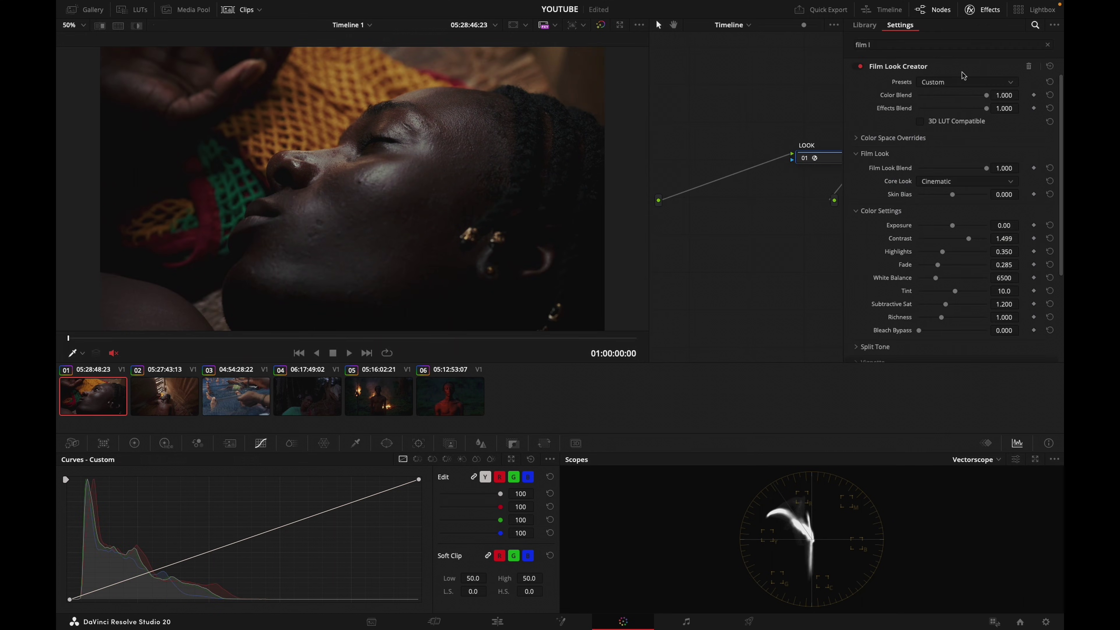
pyautogui.scroll(-3, 1056, 190)
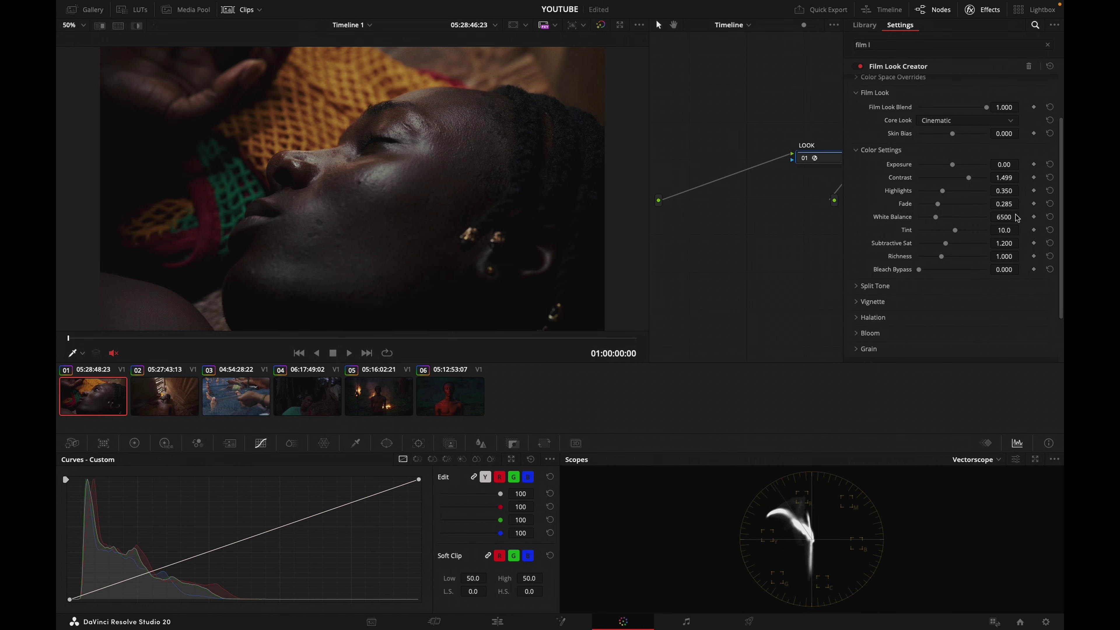
pyautogui.scroll(3, 1056, 218)
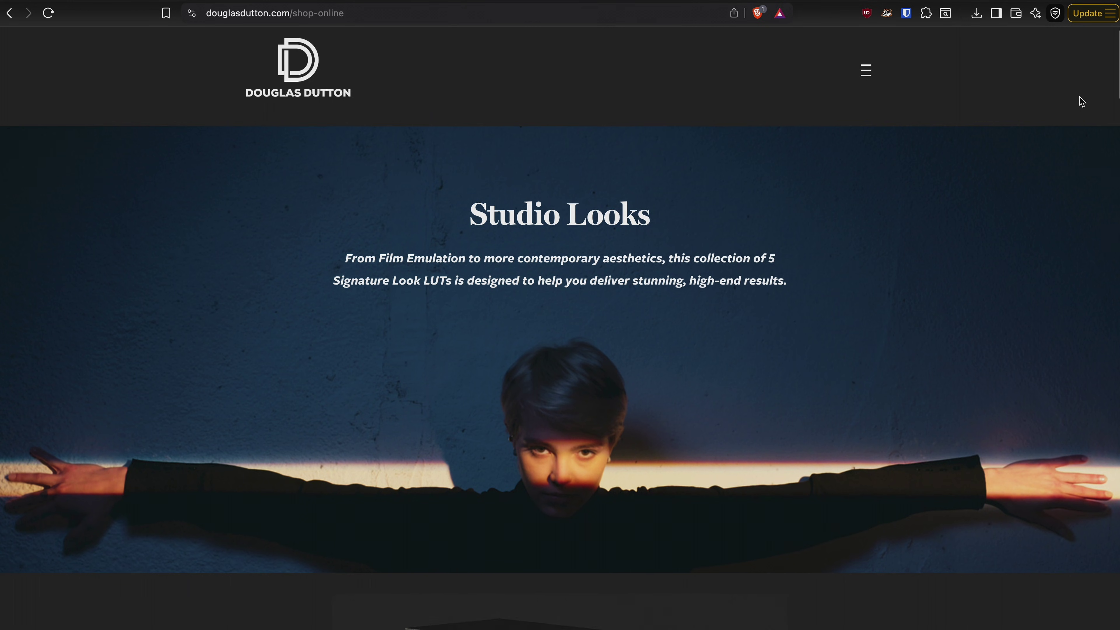
# In the web browser, examine the Studio Looks LUT page, comparing Celluloid with Rec 709 and browsing the Mist, Ember, Obsidian and Halo looks
pyautogui.scroll(-10, 1082, 101)
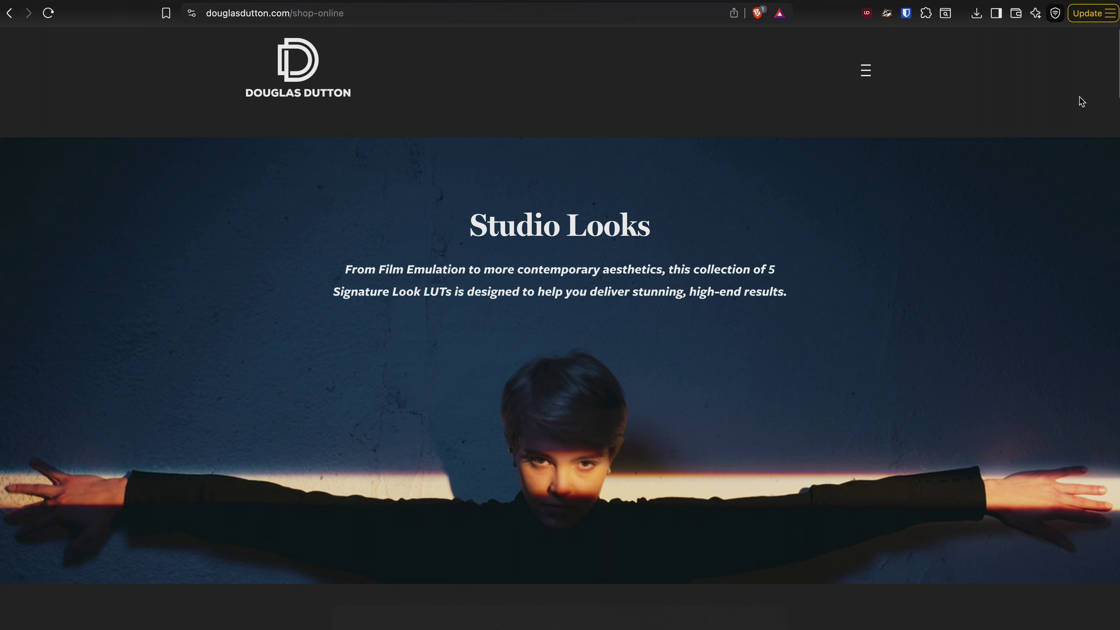
pyautogui.scroll(-12, 1082, 101)
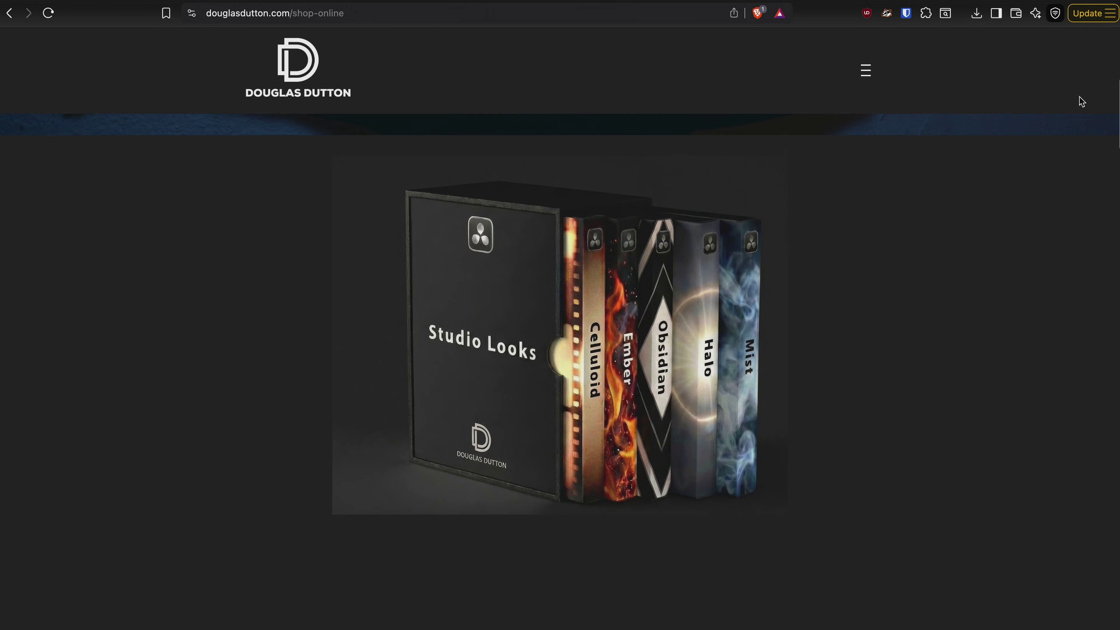
pyautogui.scroll(-7, 1080, 106)
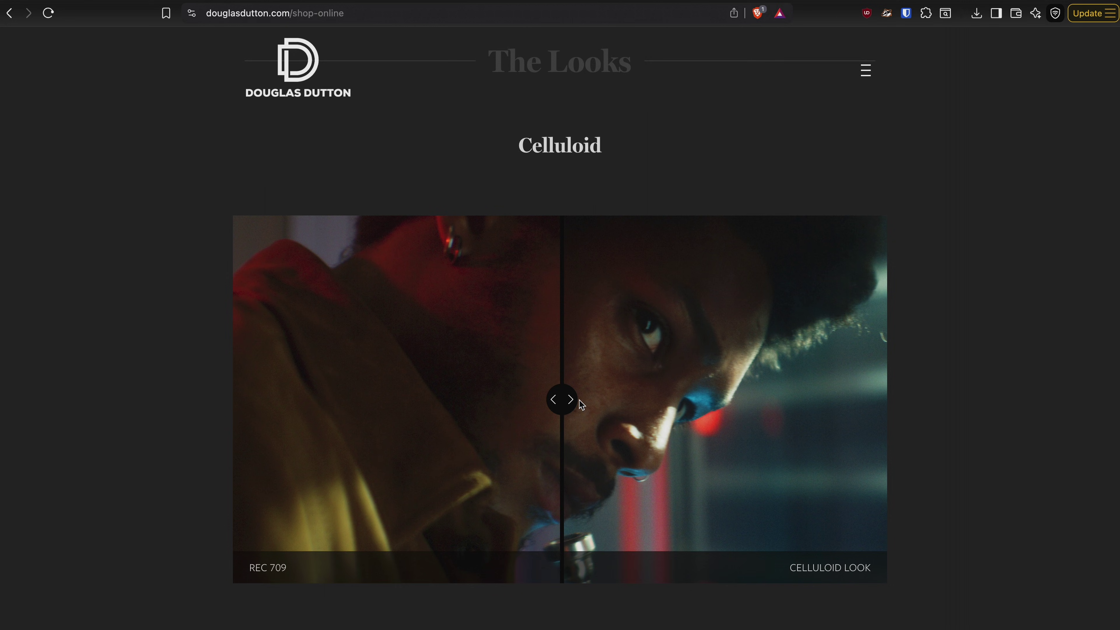
pyautogui.moveTo(563, 400); pyautogui.dragTo(195, 413)
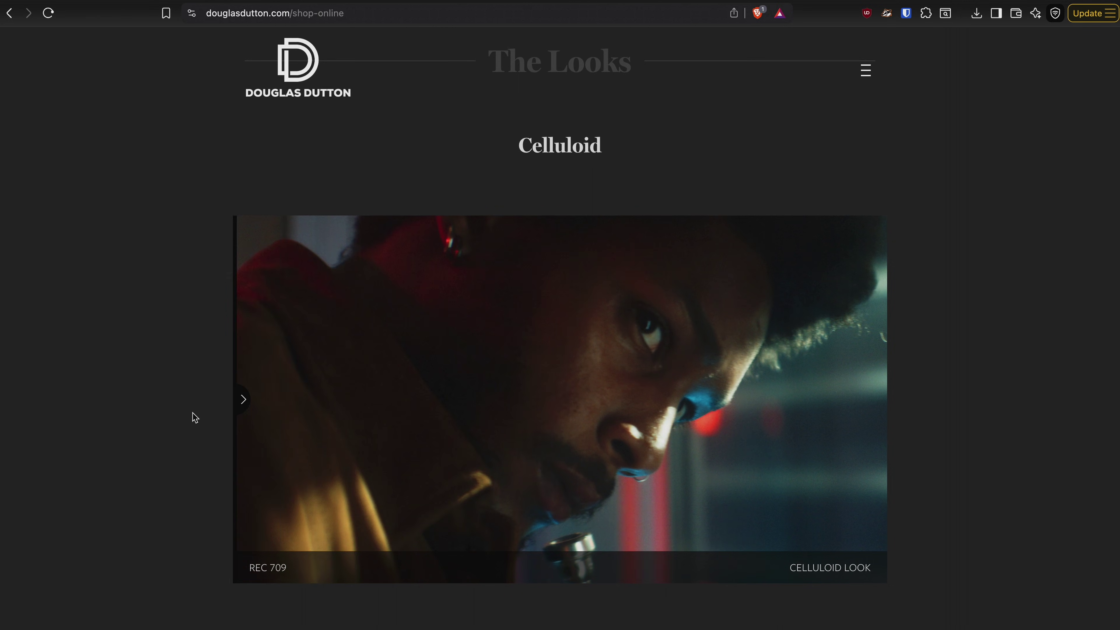
pyautogui.scroll(-15, 195, 417)
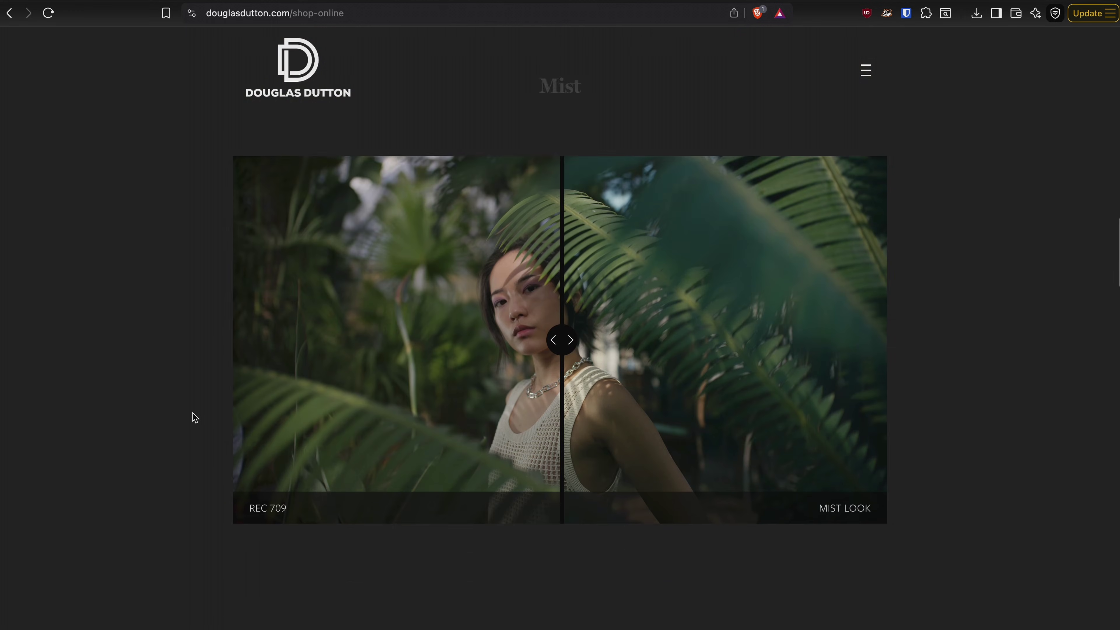
pyautogui.scroll(-10, 195, 417)
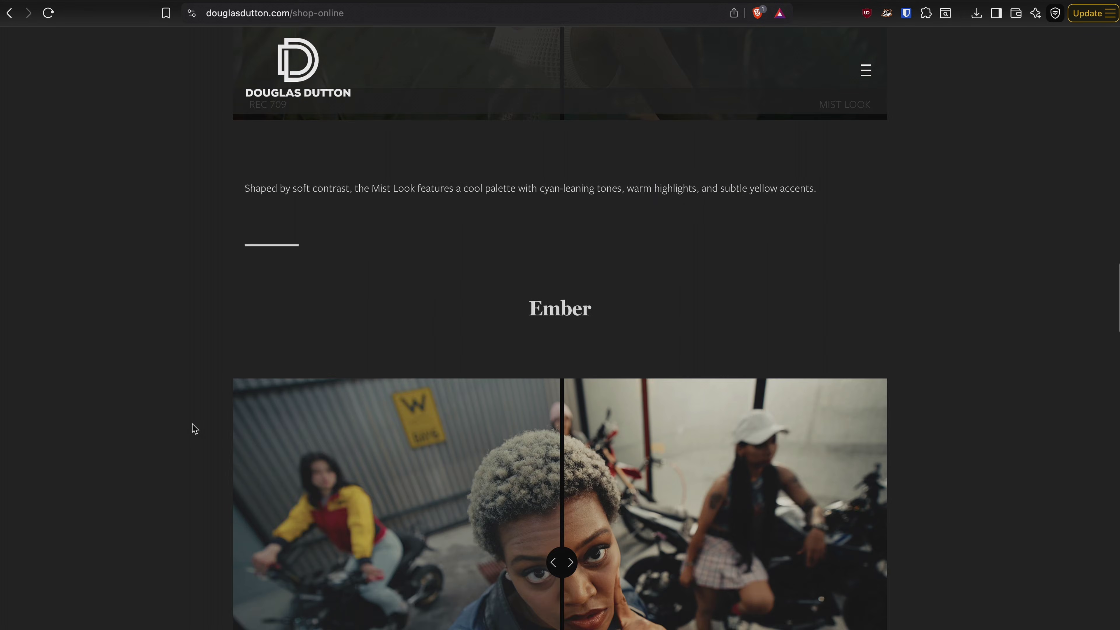
pyautogui.scroll(-8, 195, 429)
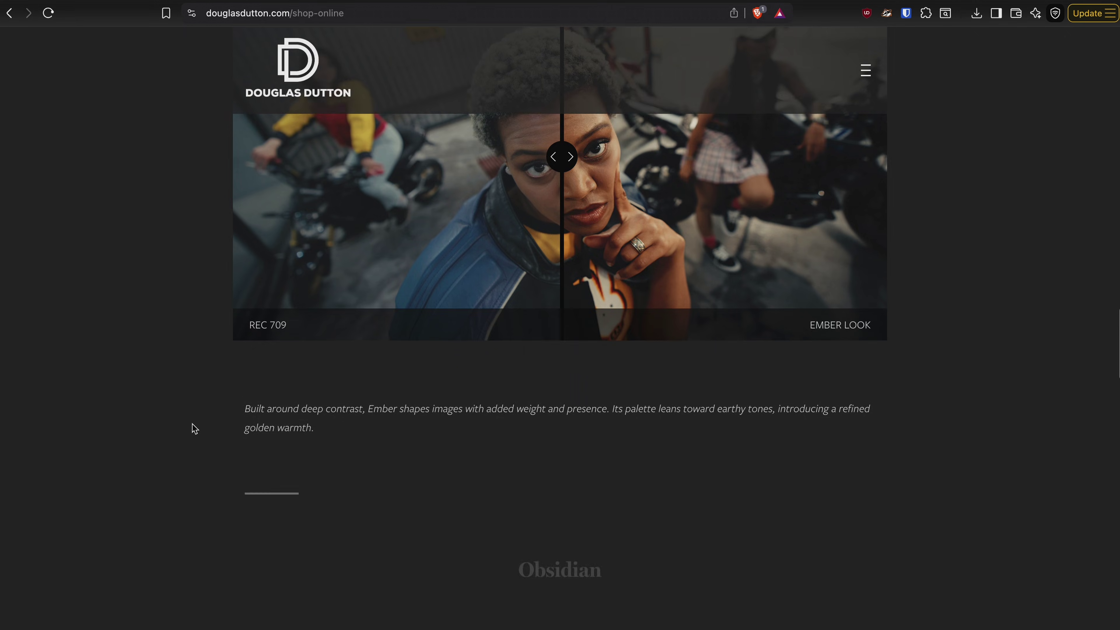
pyautogui.scroll(-15, 195, 429)
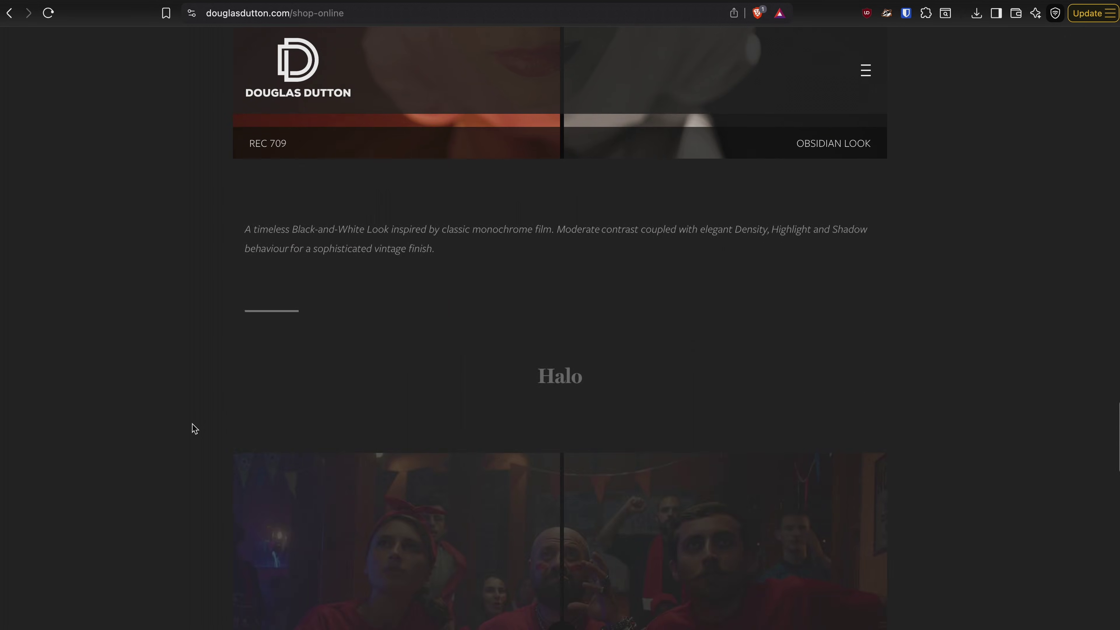
pyautogui.scroll(-15, 194, 428)
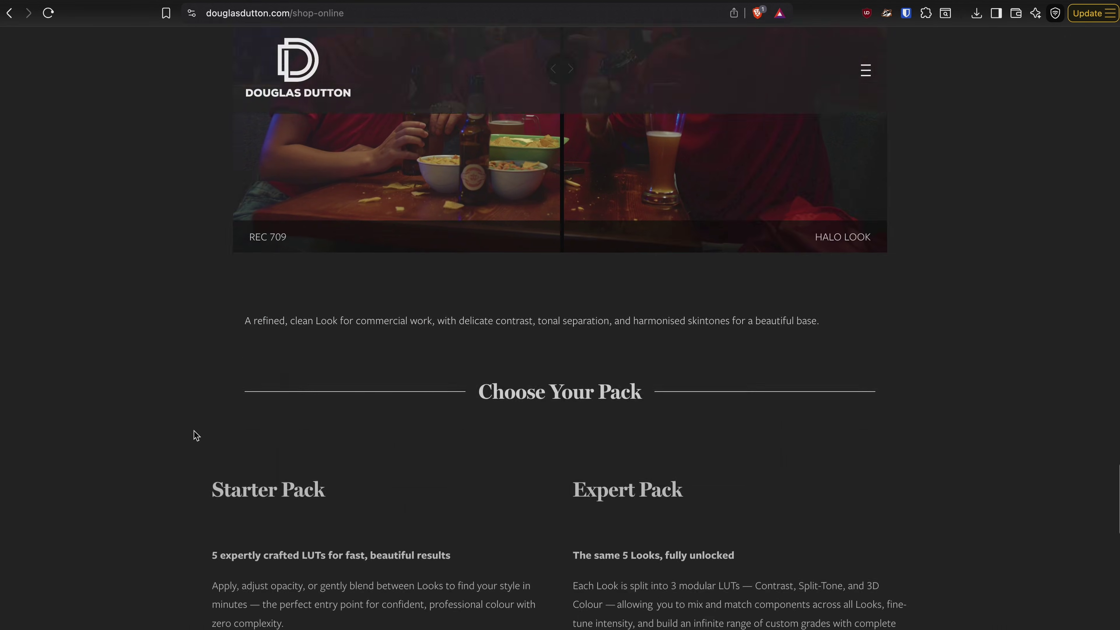
# Read the contents of the Starter Pack and Expert Pack on the LUT shop page
pyautogui.scroll(-15, 196, 436)
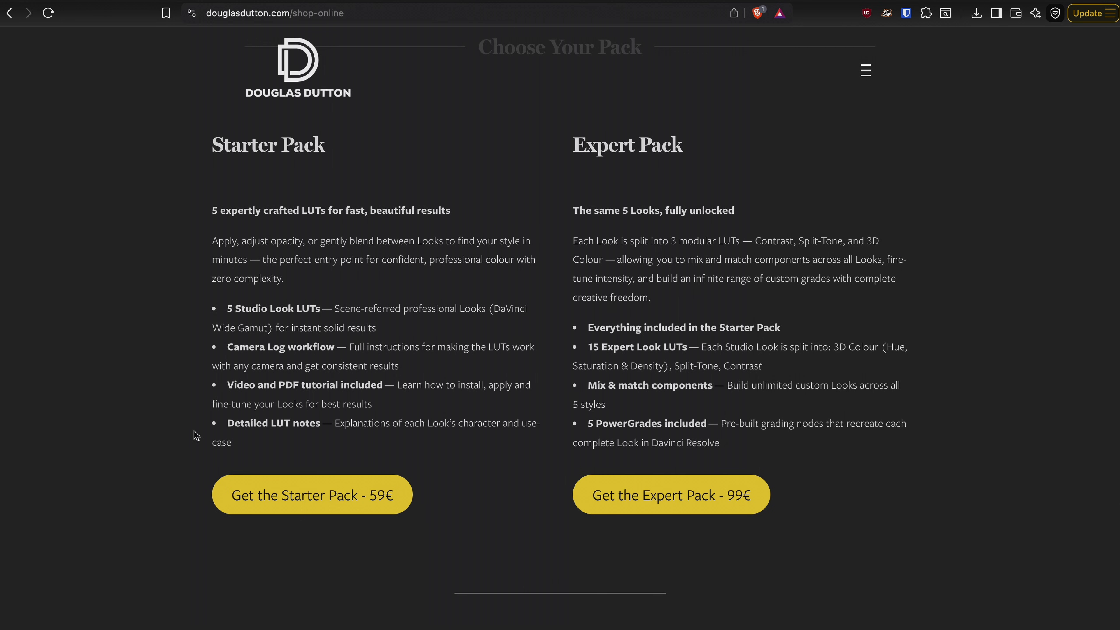
pyautogui.scroll(-15, 196, 435)
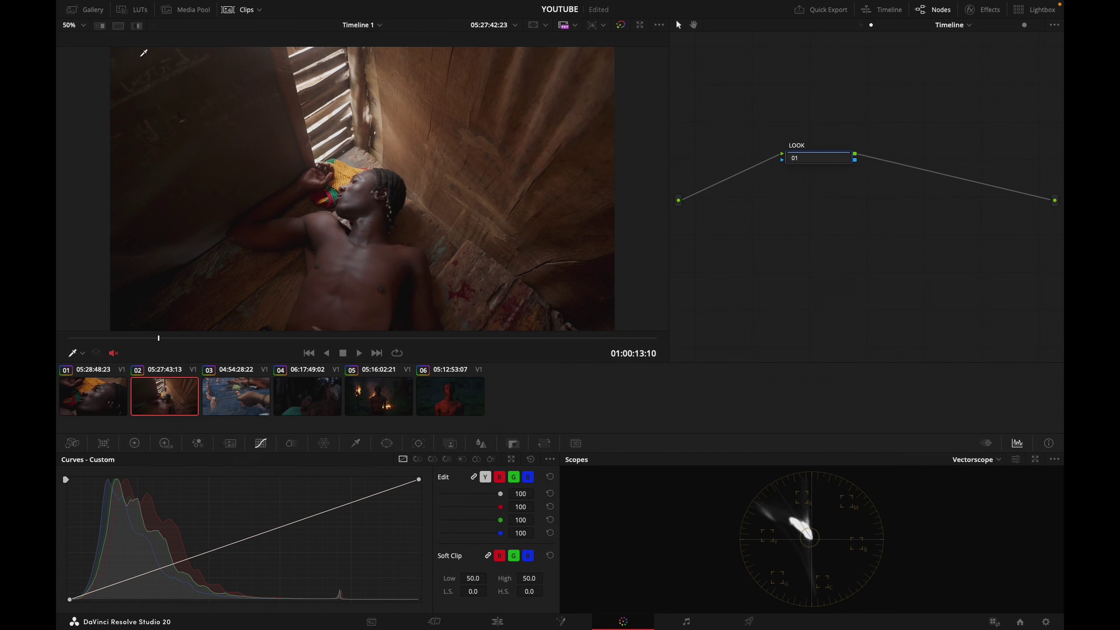
# Back in DaVinci Resolve, apply the CELLULOID LUT from the STUDIO LOOKS STARTER PACK to the timeline-level LOOK node and compare it off and on
pyautogui.click(126, 9)
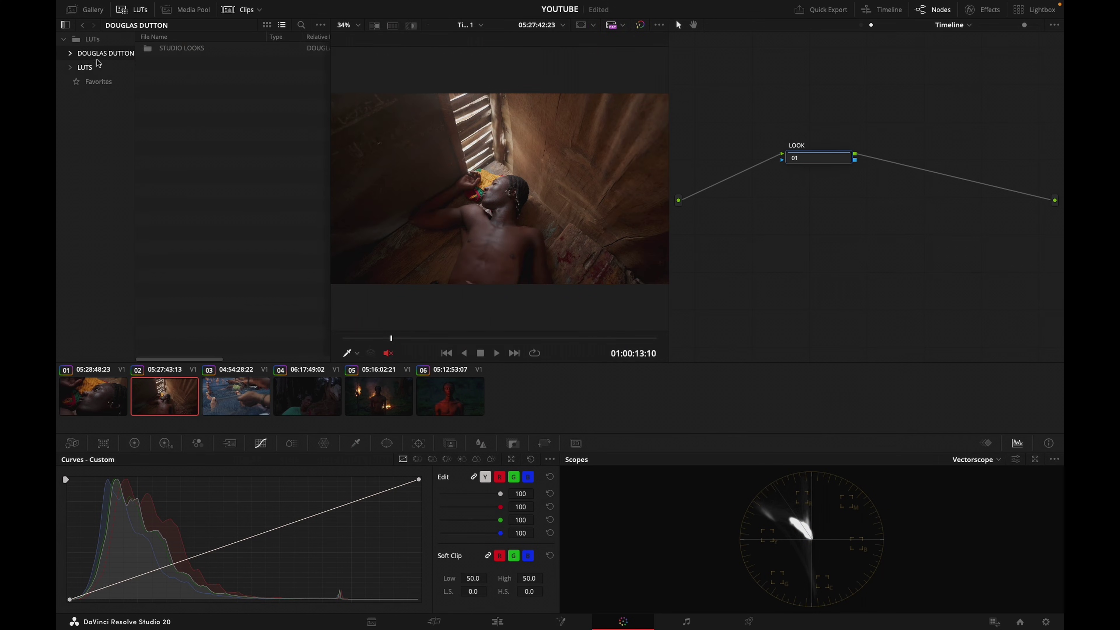
pyautogui.doubleClick(163, 48)
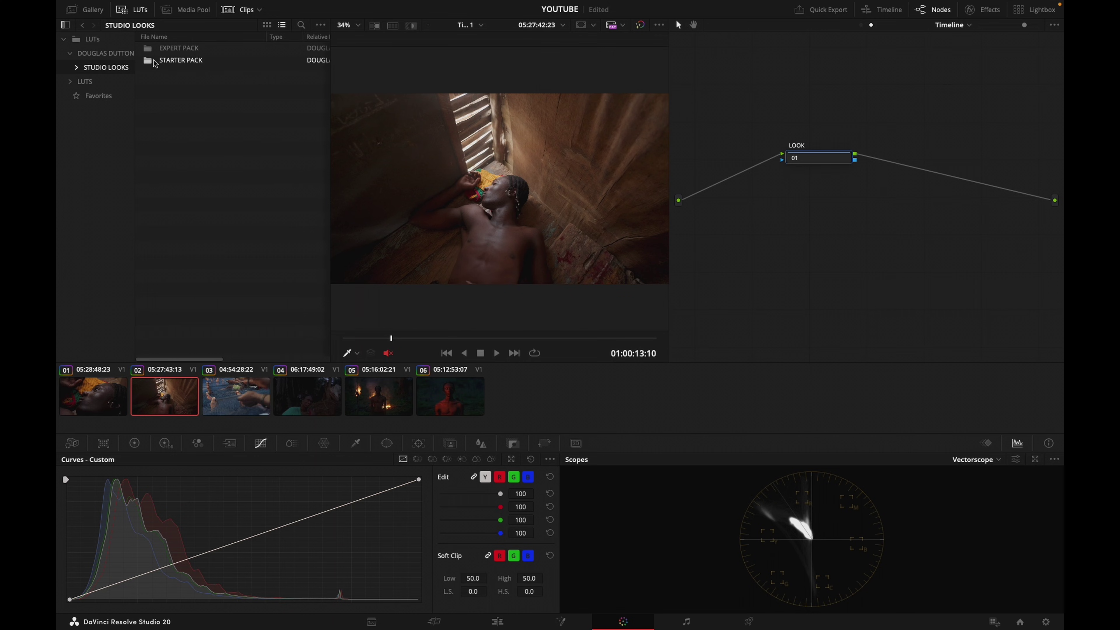
pyautogui.doubleClick(155, 61)
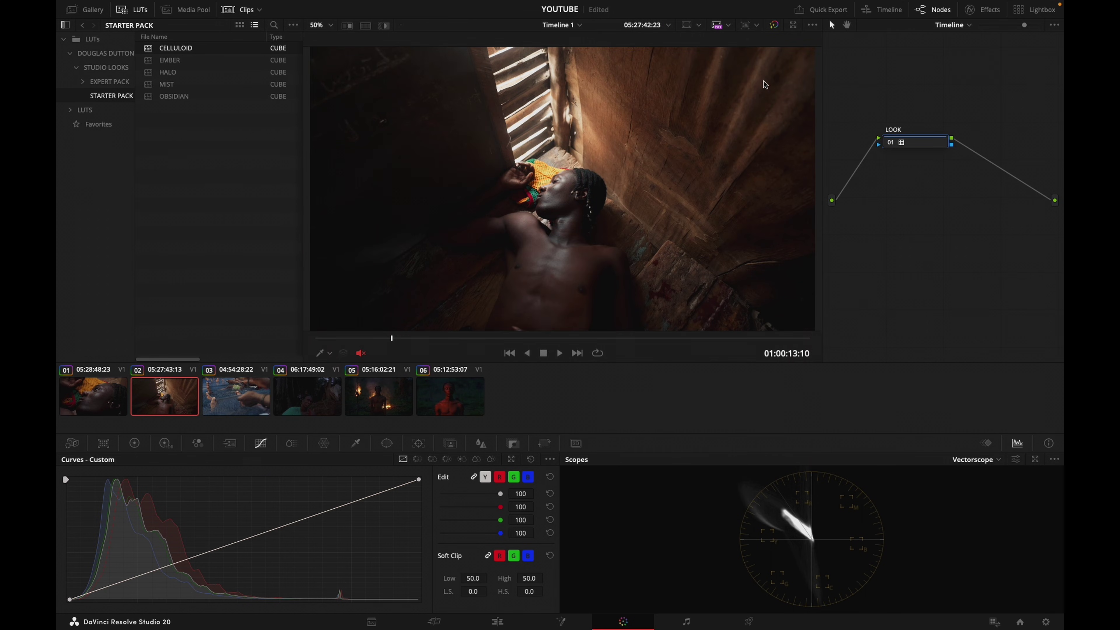
pyautogui.press('super+d')
pyautogui.press('super+d')
pyautogui.press('super+d')
pyautogui.press('super+d')
# Compare clips 2 and 3 with all grades bypassed and enabled, and step through the neighbouring clips to review the Celluloid look
pyautogui.hotkey('shift', 'd')
pyautogui.hotkey('shift', 'd')
pyautogui.press('Down')
pyautogui.hotkey('shift', 'd')
pyautogui.hotkey('shift', 'd')
pyautogui.press('Down')
pyautogui.press('Down')
pyautogui.press('Down')
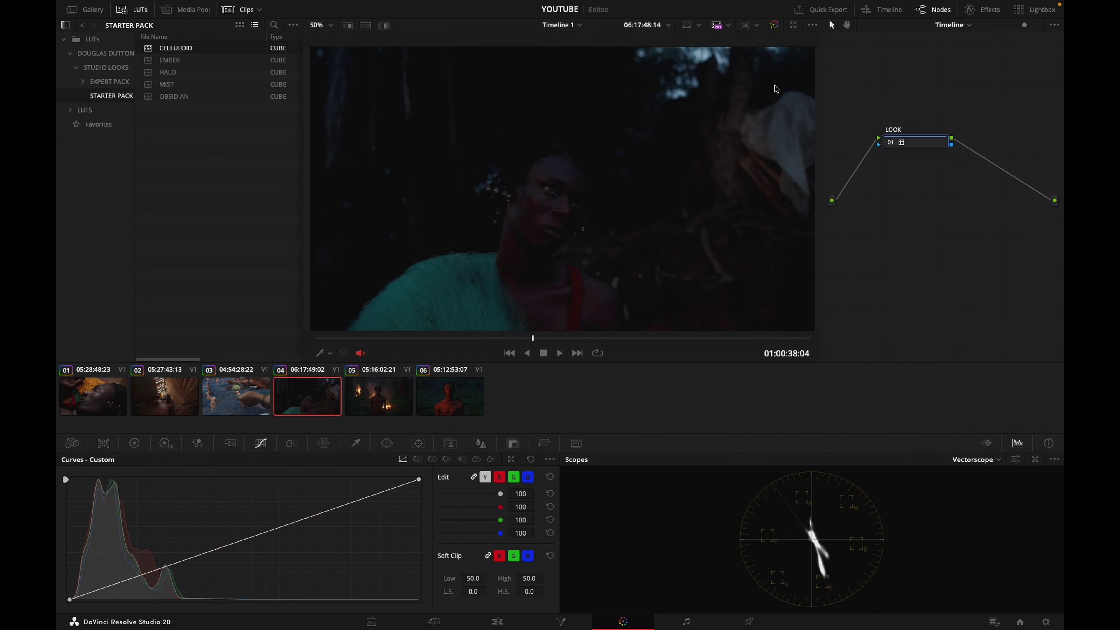
pyautogui.press('Up')
pyautogui.press('Up')
pyautogui.press('Down')
pyautogui.press('Down')
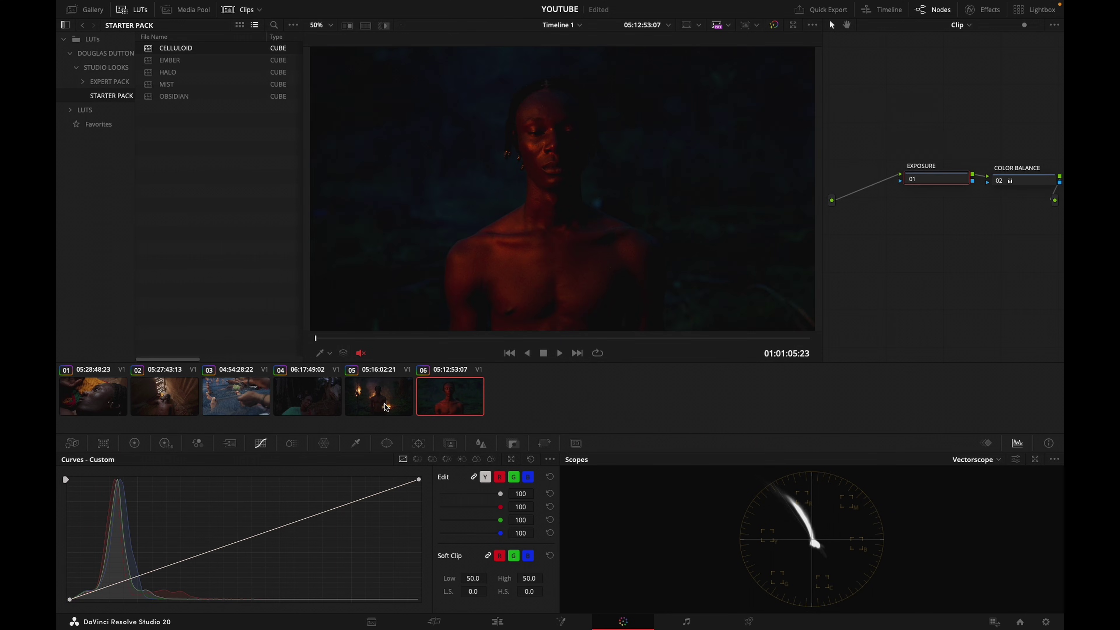
# On clip 5's EXPOSURE node, set the HDR Global exposure to 1.00 and compare the node disabled and enabled
pyautogui.click(382, 404)
pyautogui.moveTo(433, 337); pyautogui.dragTo(463, 339)
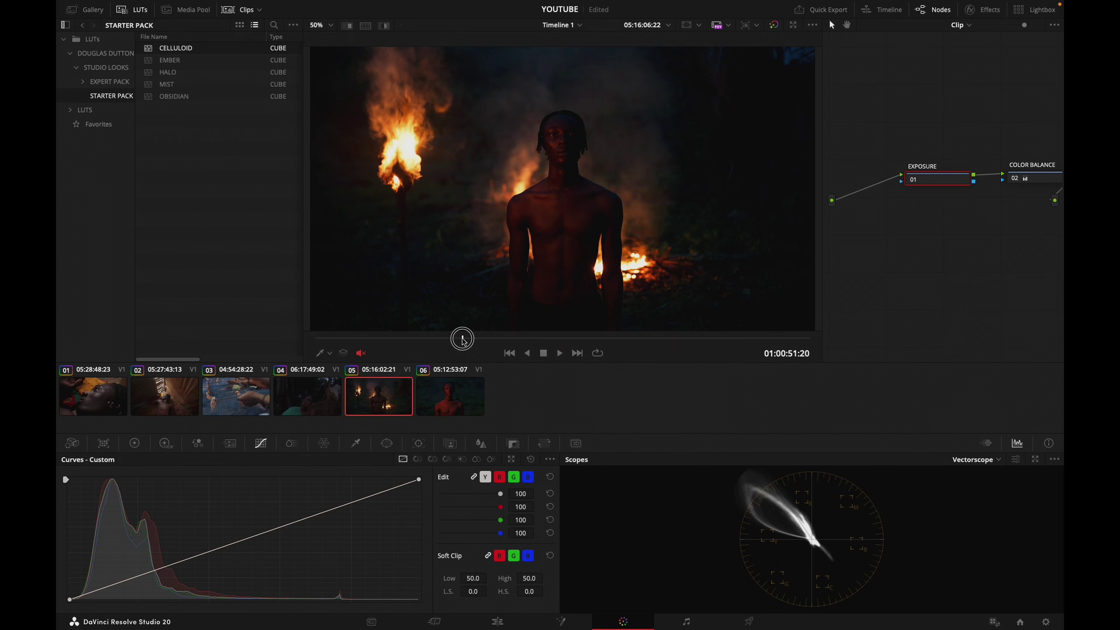
pyautogui.click(165, 443)
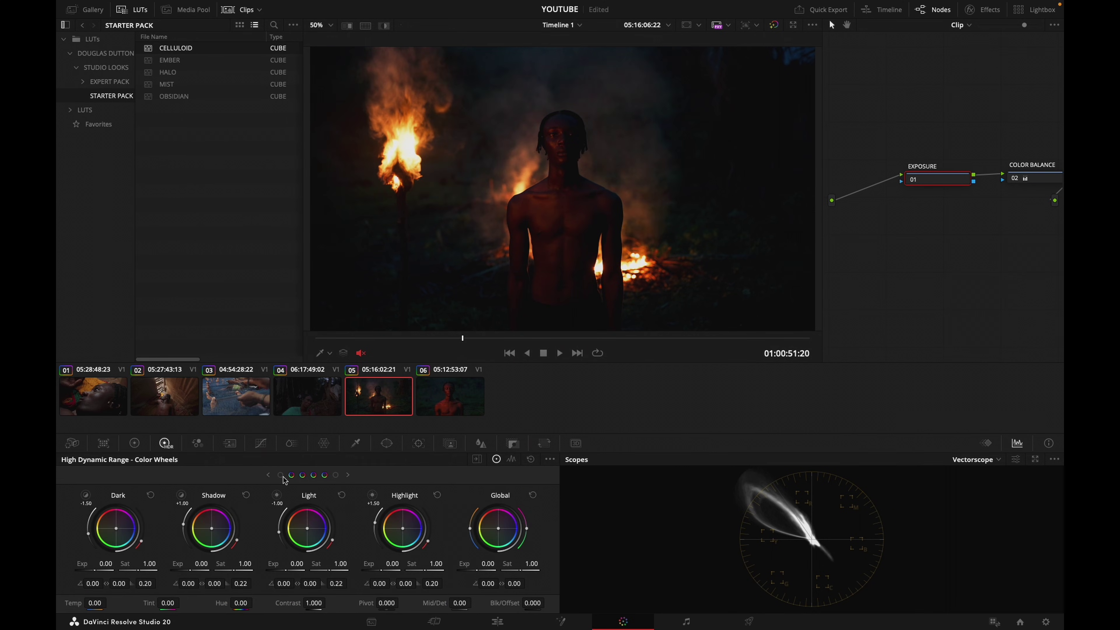
pyautogui.moveTo(493, 564); pyautogui.dragTo(492, 564)
pyautogui.click(661, 533)
pyautogui.write('1')
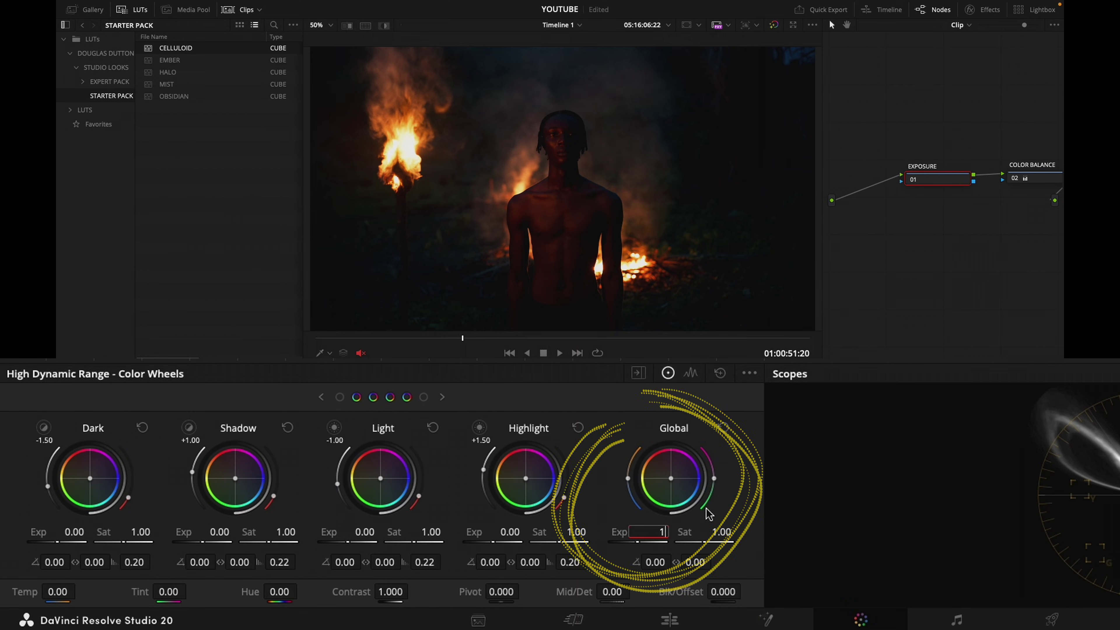
pyautogui.press('Return')
pyautogui.press('super+d')
pyautogui.press('super+d')
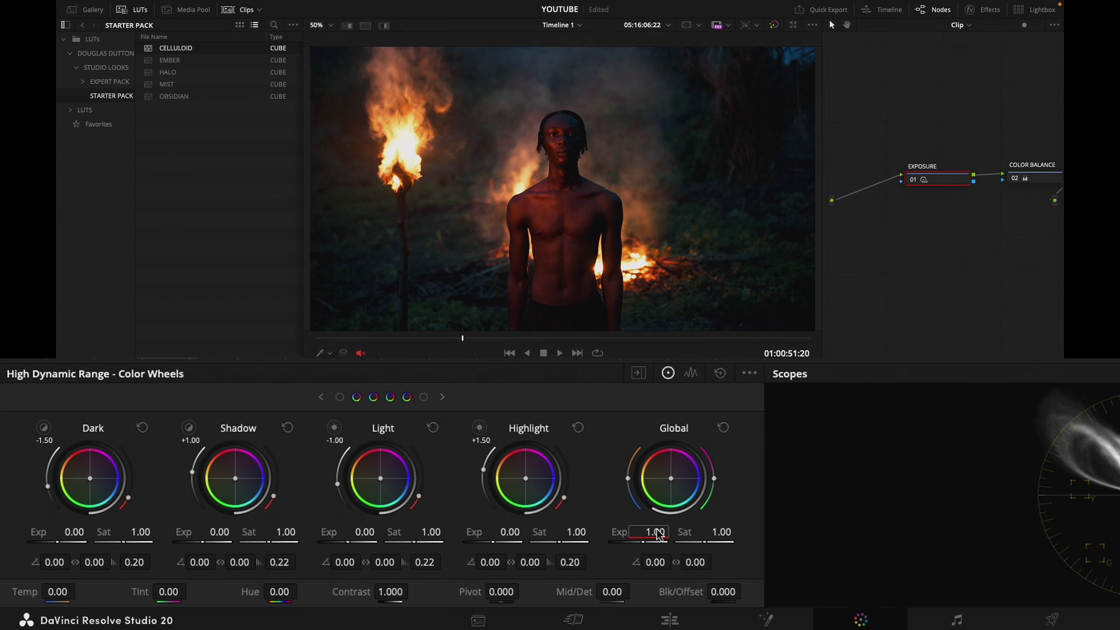
# Reduce clip 5's Global exposure to about 0.85 and compare the EXPOSURE node disabled and enabled
pyautogui.scroll(-10, 680, 469)
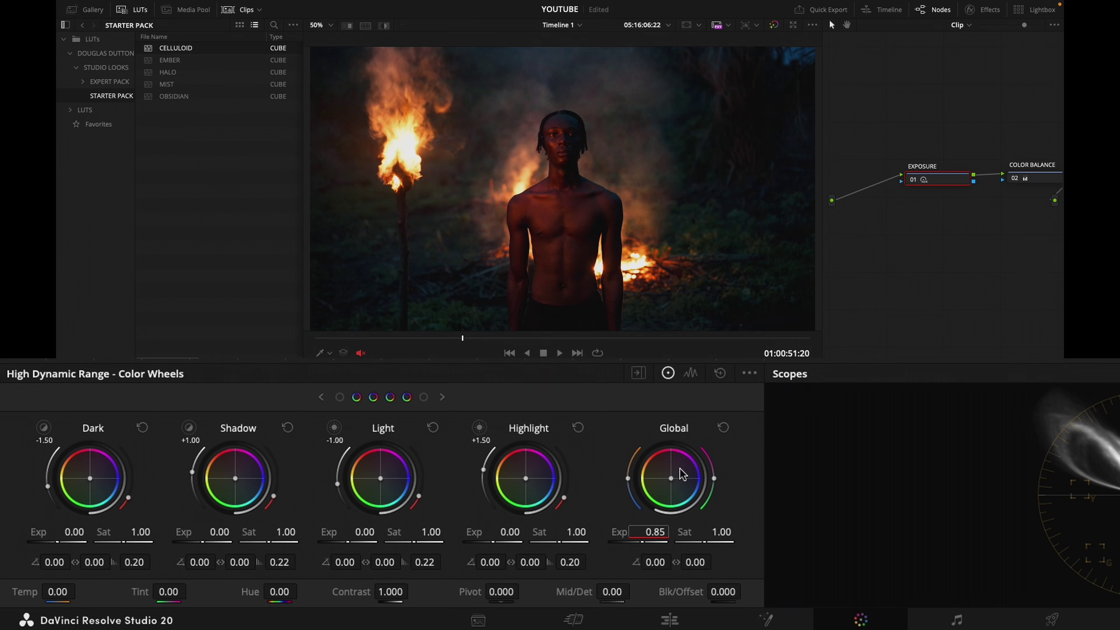
pyautogui.press('super+d')
pyautogui.press('super+d')
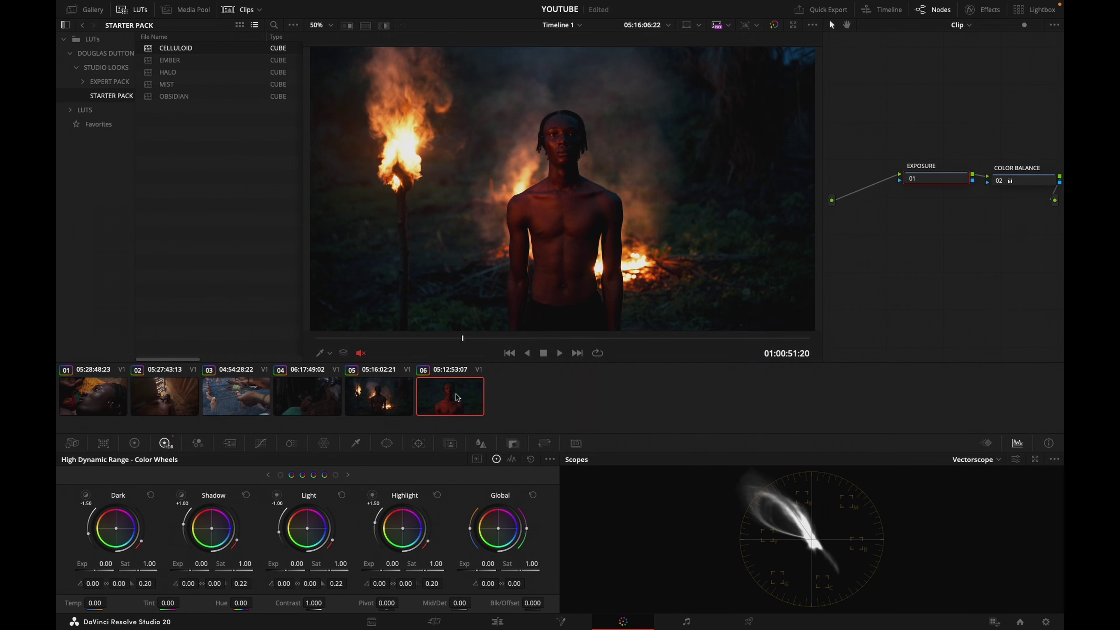
# View clip 6 and return to the timeline-level node graph
pyautogui.click(458, 397)
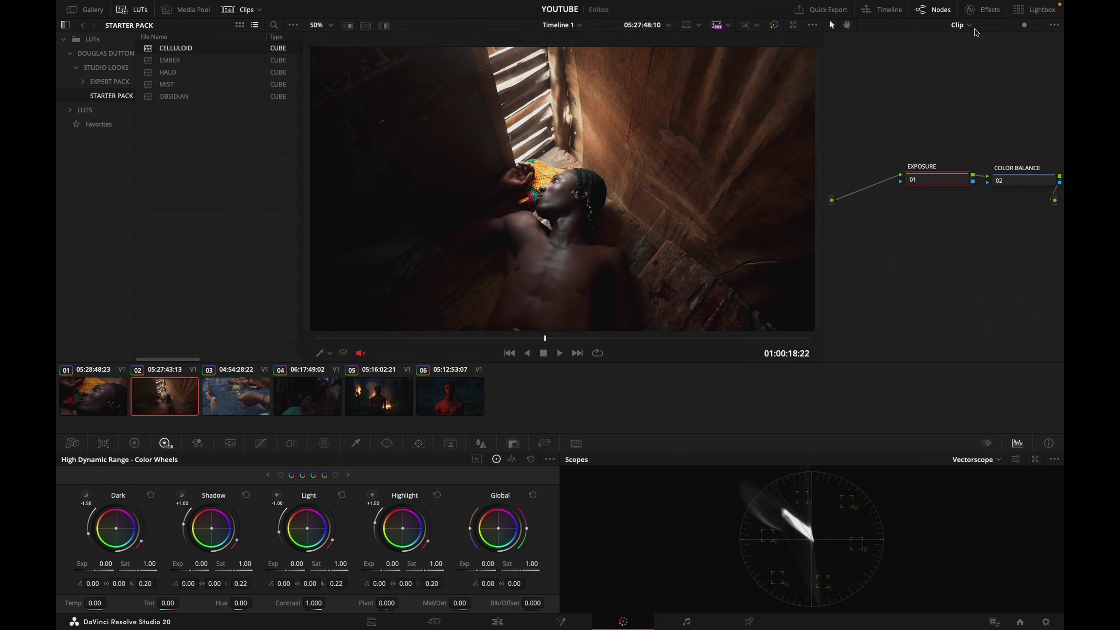
pyautogui.click(966, 25)
pyautogui.click(973, 58)
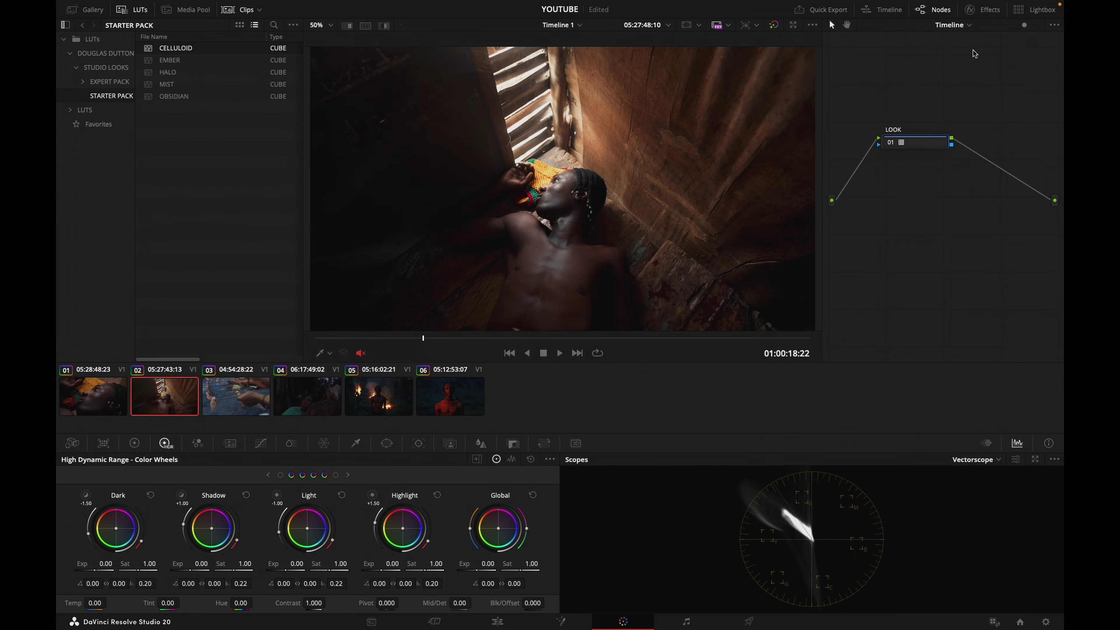
# Try the EMBER and HALO LUTs on the LOOK node over clip 2, comparing the node disabled and enabled
pyautogui.press('super+d')
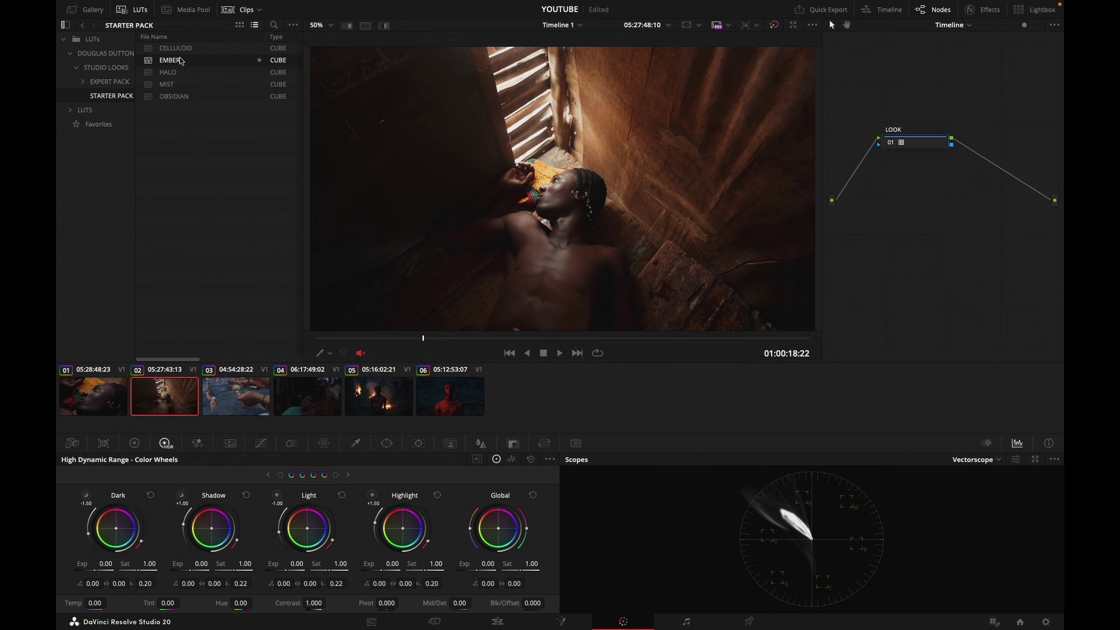
pyautogui.press('super+d')
pyautogui.press('super+d')
pyautogui.press('super+d')
pyautogui.press('super+d')
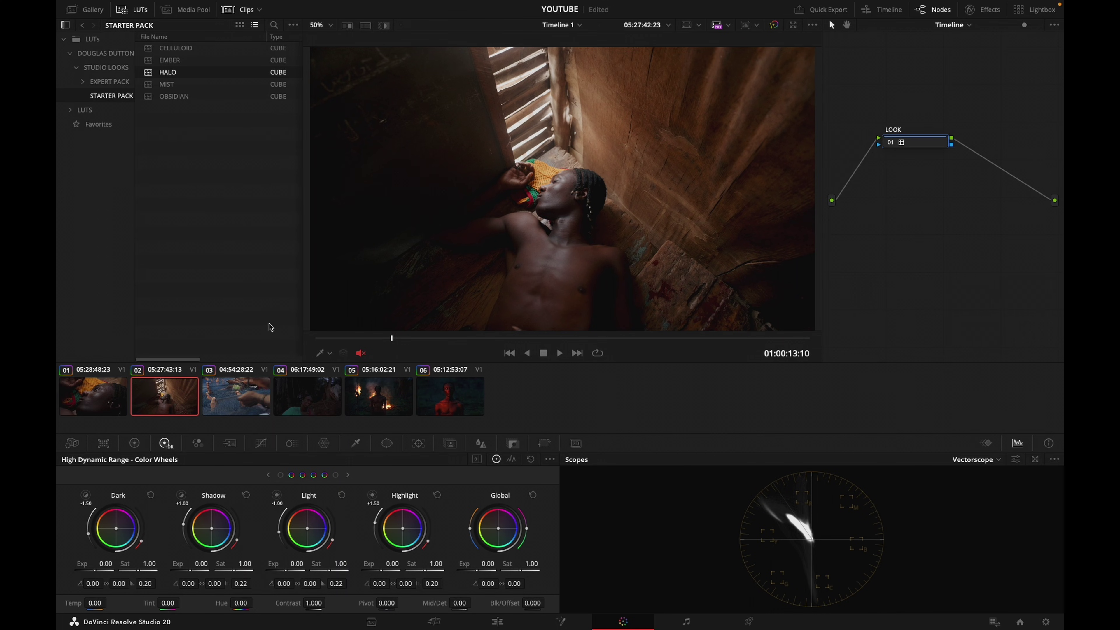
# Apply the MIST LUT to the LOOK node, compare it disabled and enabled on clip 2, and check it on clip 5
pyautogui.doubleClick(198, 84)
pyautogui.press('super+d')
pyautogui.press('super+d')
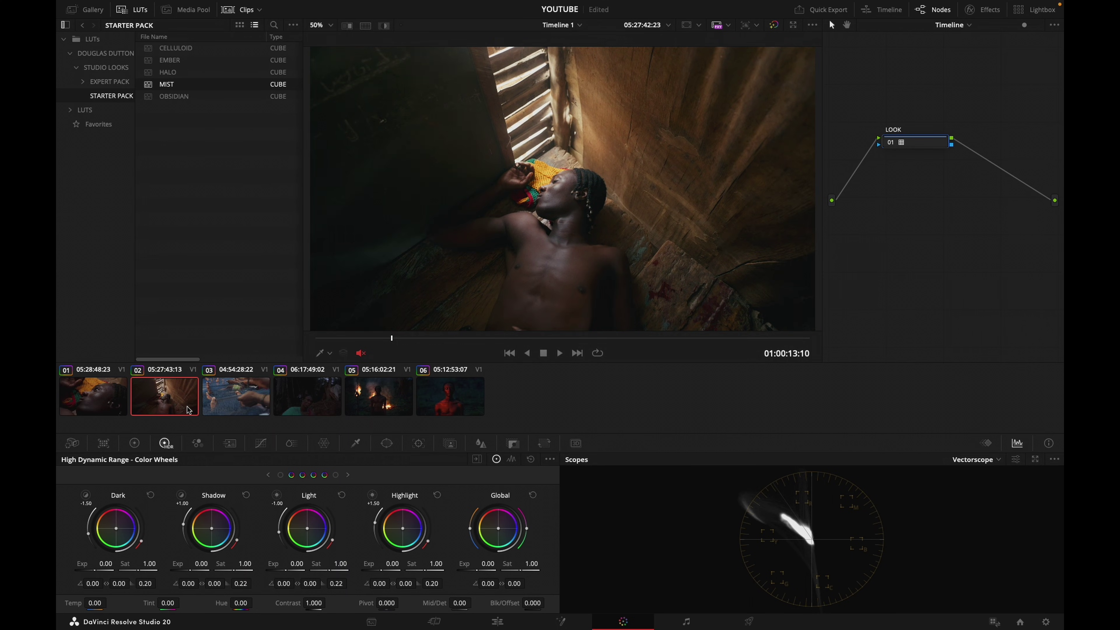
pyautogui.click(367, 406)
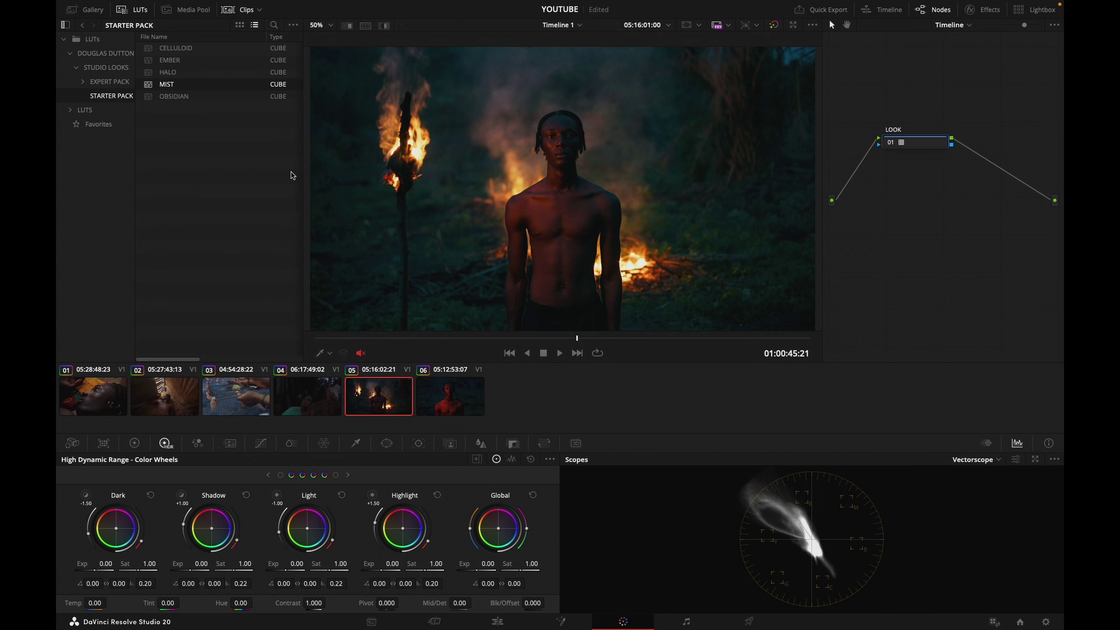
# Apply the black-and-white OBSIDIAN LUT to the LOOK node and compare clip 2 with the node and all grades disabled and enabled
pyautogui.doubleClick(156, 100)
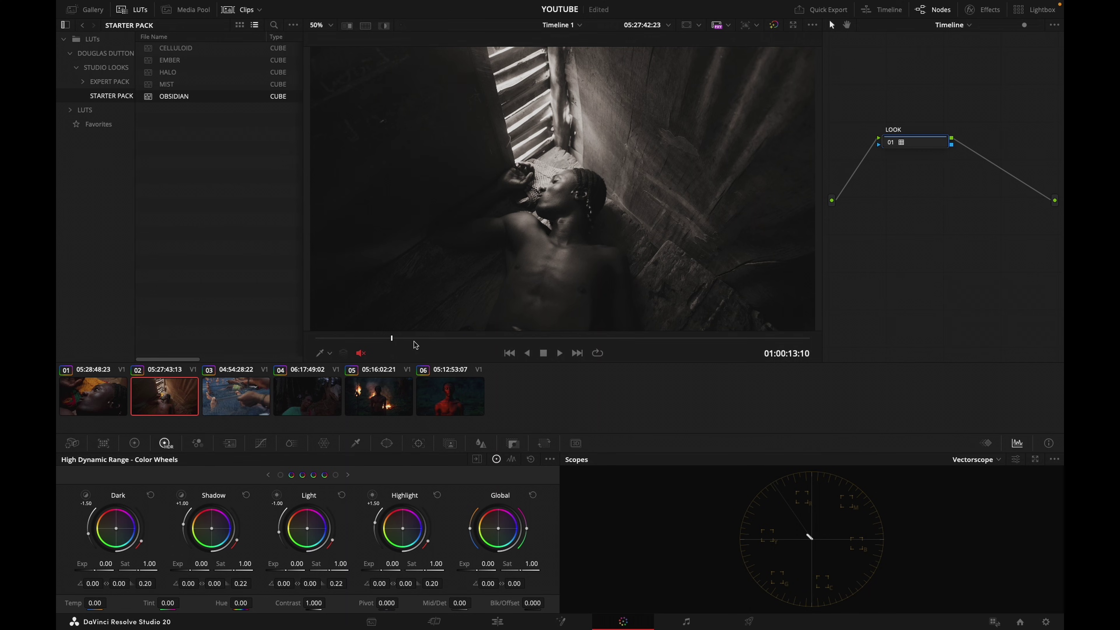
pyautogui.press('super+d')
pyautogui.press('super+d')
pyautogui.hotkey('shift', 'd')
pyautogui.hotkey('shift', 'd')
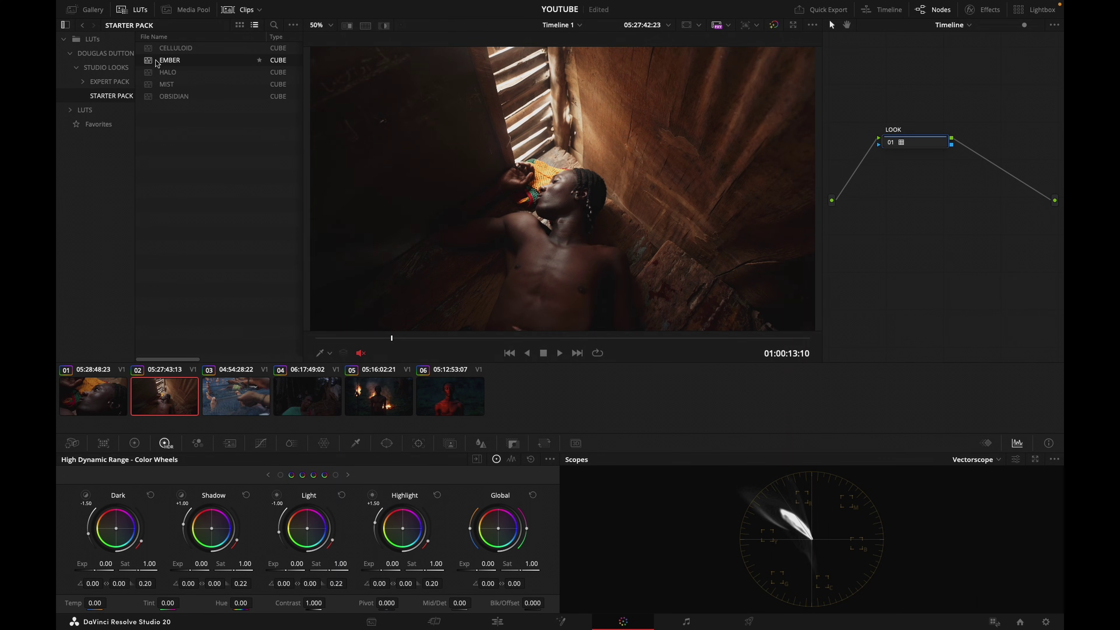
# Apply the EMBER LUT to the LOOK node, compare it disabled and enabled on clip 5, and play clip 3 with it
pyautogui.click(387, 407)
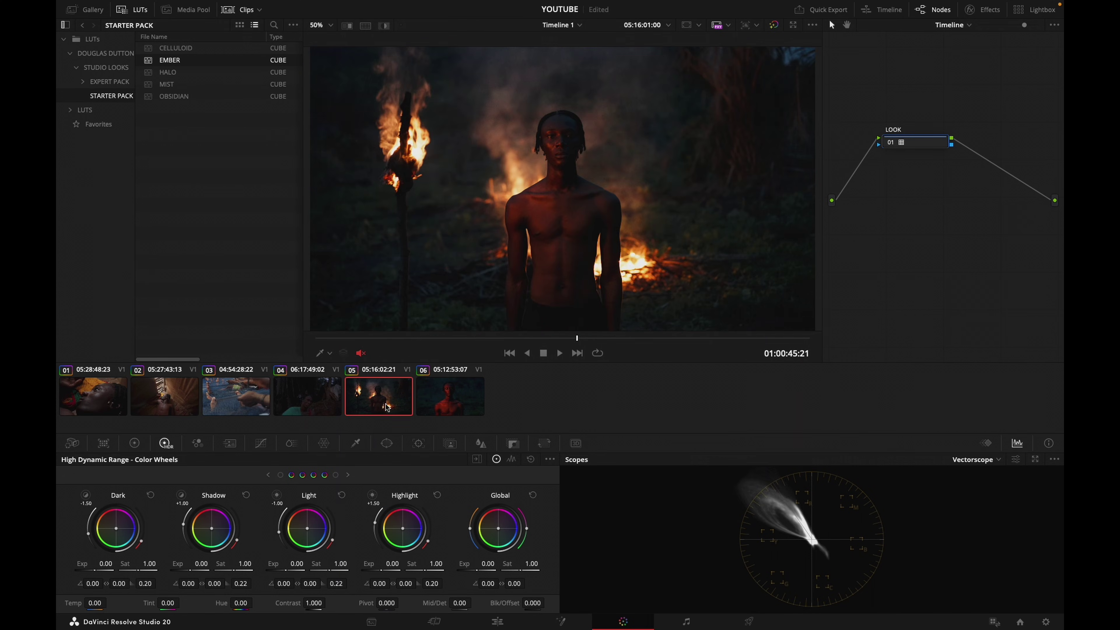
pyautogui.press('super+d')
pyautogui.press('super+d')
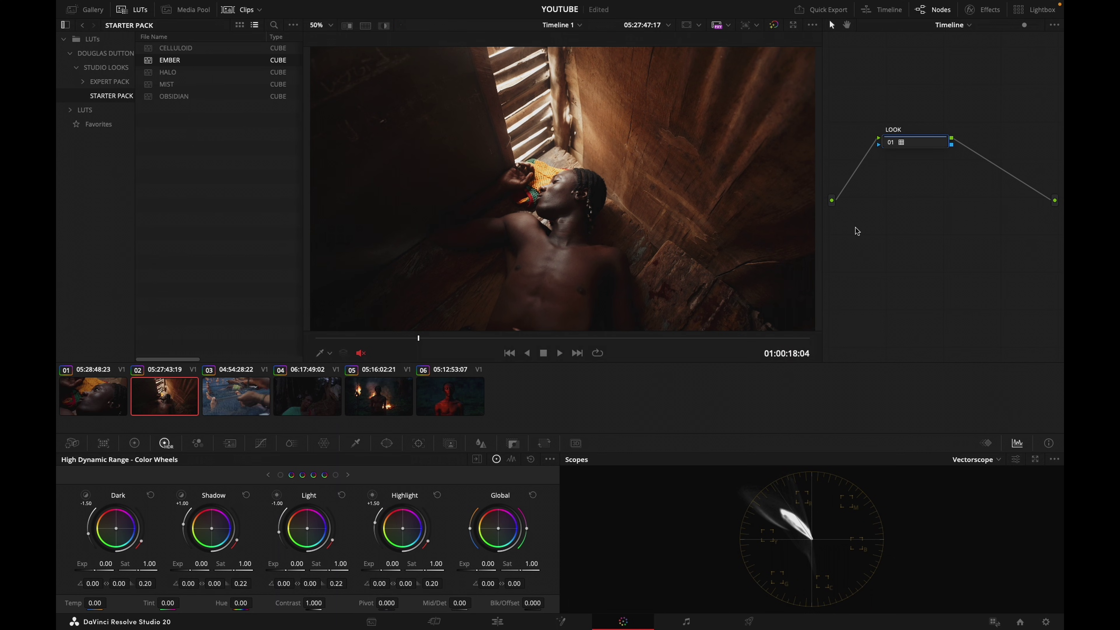
pyautogui.click(247, 403)
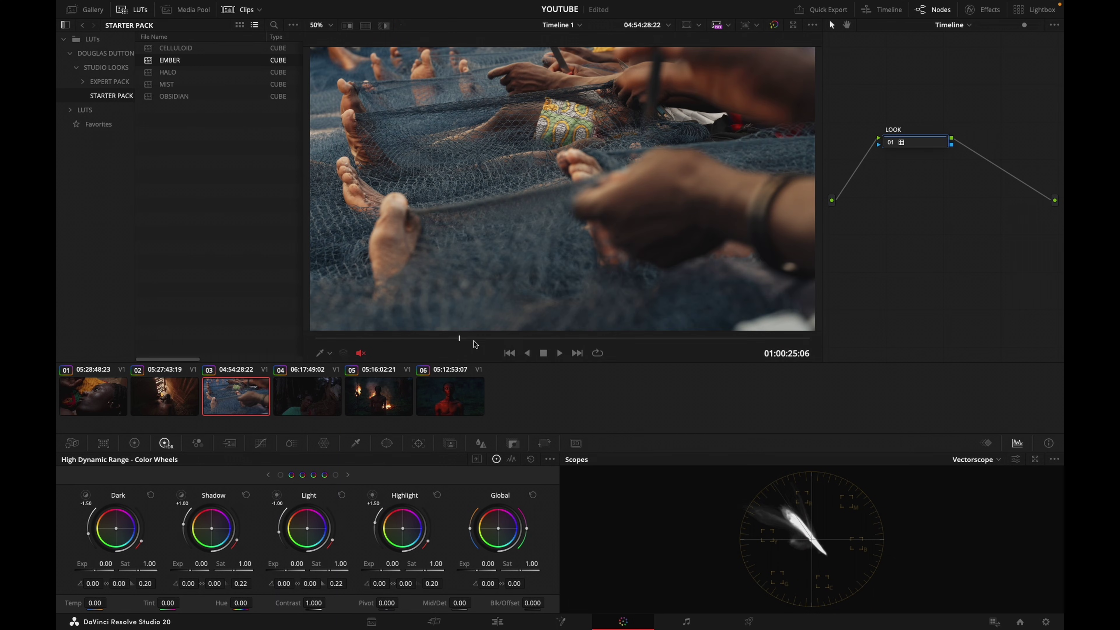
pyautogui.press('space')
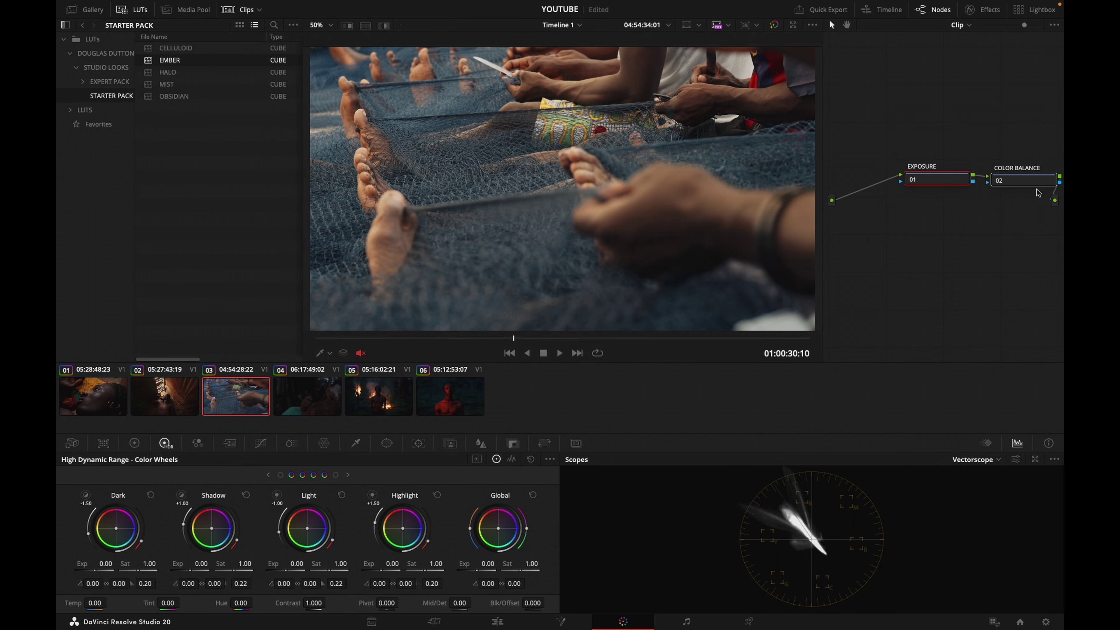
# Arrange clip 3's clip-level nodes, lower the EXPOSURE node's Global exposure to -0.38, and compare the node disabled and enabled
pyautogui.click(998, 174)
pyautogui.moveTo(998, 172); pyautogui.dragTo(990, 172)
pyautogui.click(1007, 109)
pyautogui.click(922, 171)
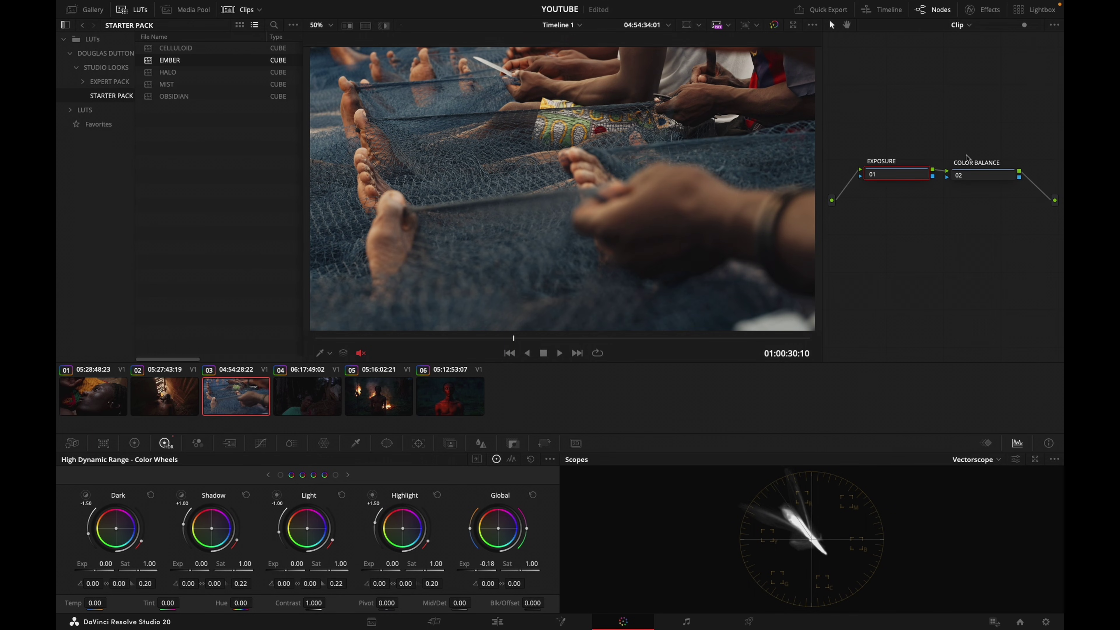
pyautogui.press('super+d')
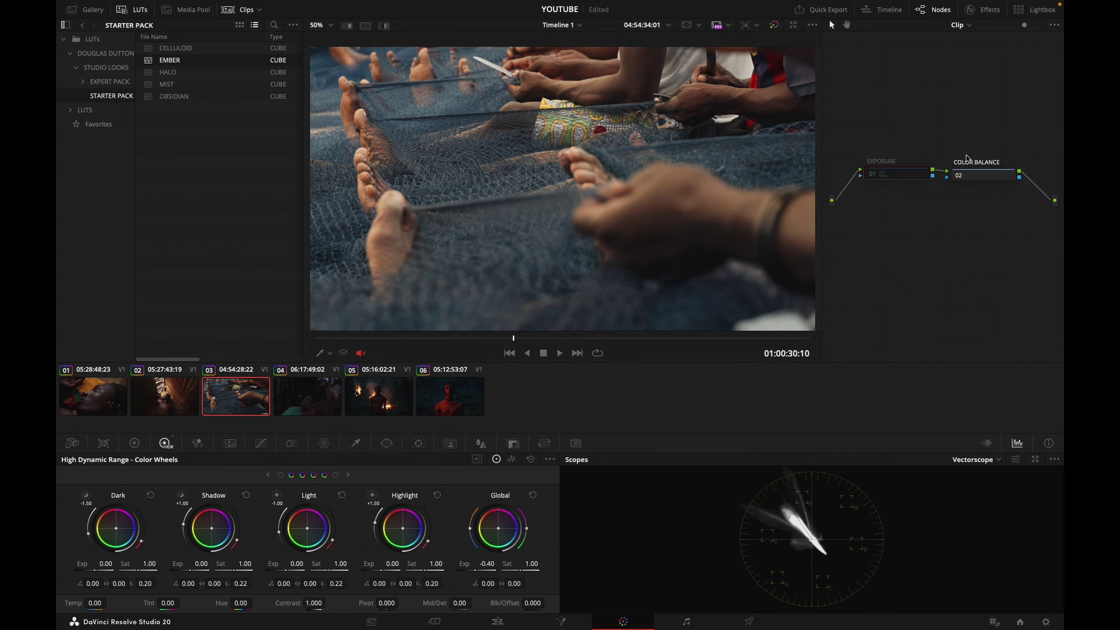
pyautogui.press('super+d')
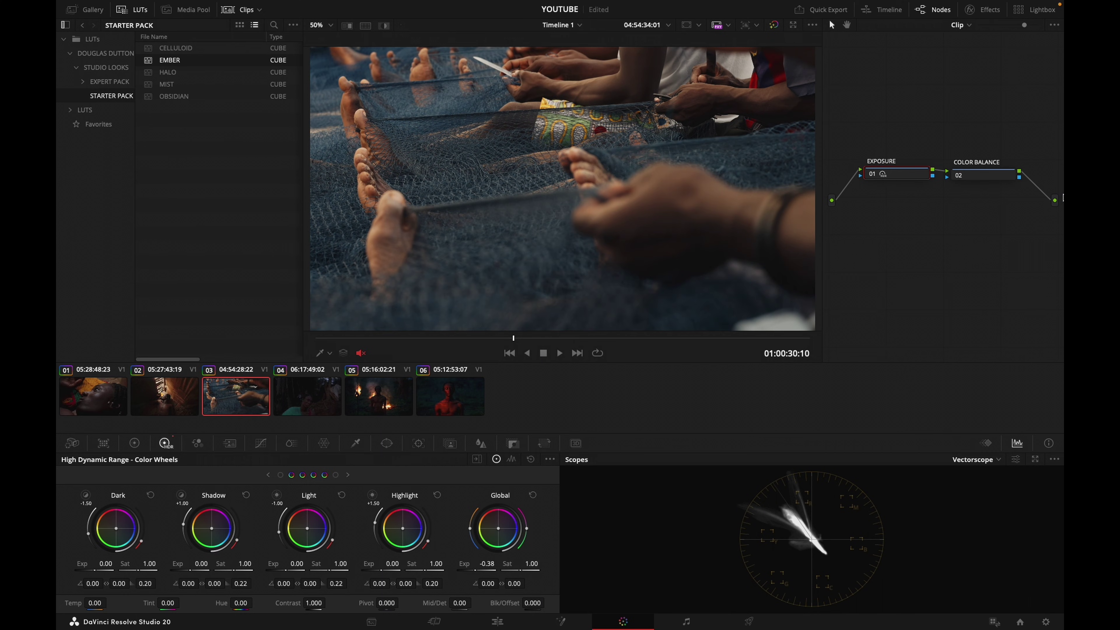
# Return to the timeline-level nodes and compare clips 3 and 2 with the Ember look disabled and enabled
pyautogui.click(952, 26)
pyautogui.click(969, 56)
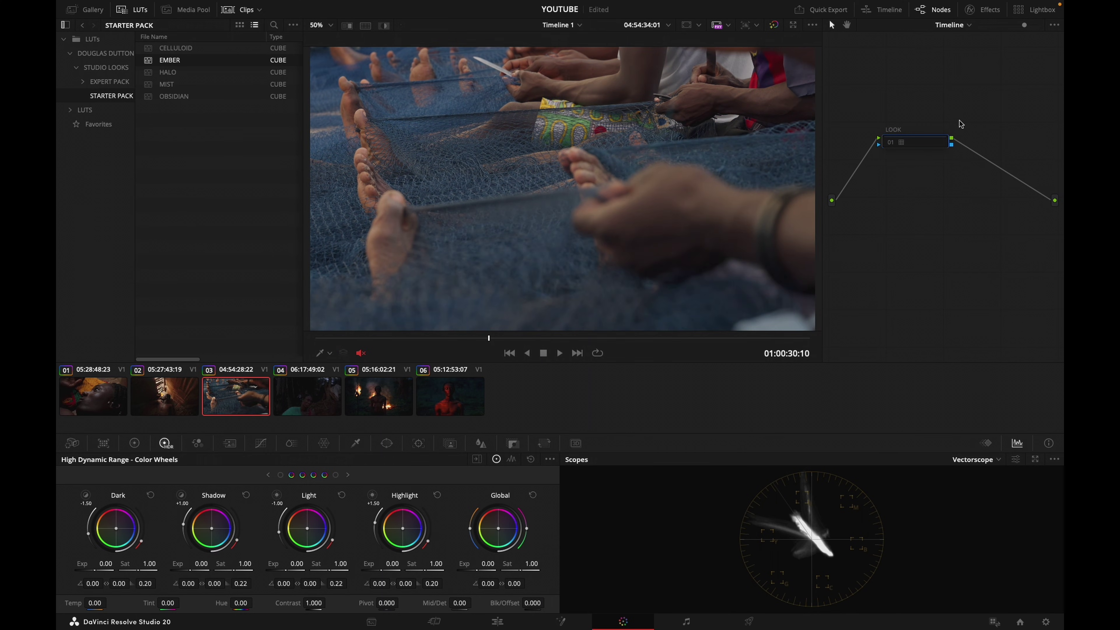
pyautogui.click(194, 395)
pyautogui.hotkey('shift', 'd')
pyautogui.hotkey('shift', 'd')
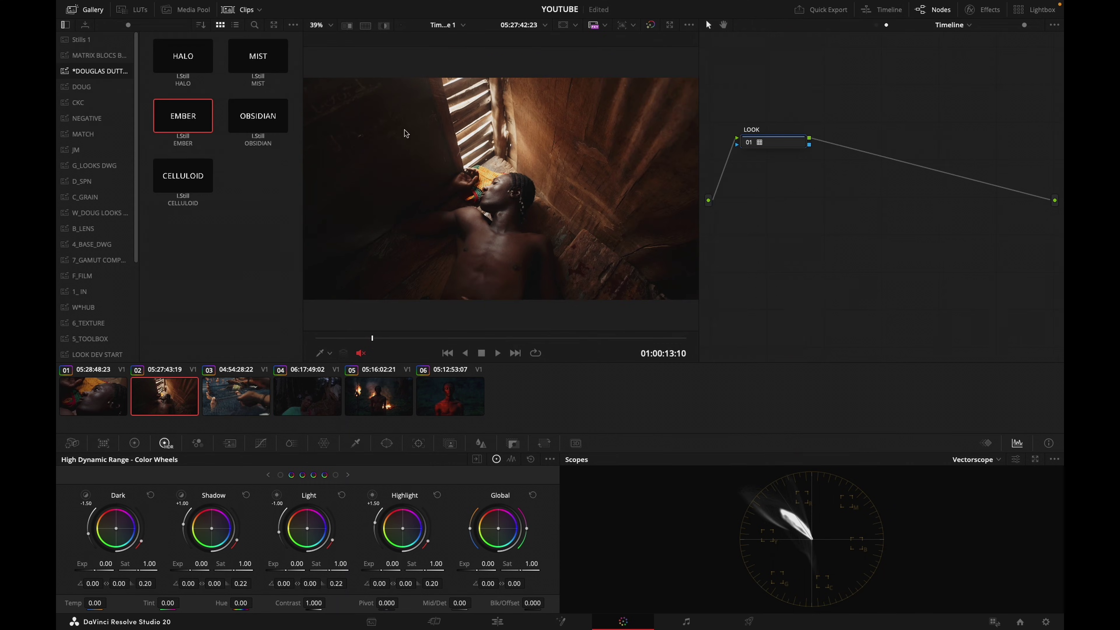
# Replace the timeline-level LOOK node with the EMBER PowerGrade from the gallery
pyautogui.rightClick(772, 146)
pyautogui.click(794, 153)
pyautogui.moveTo(776, 146); pyautogui.dragTo(864, 147)
pyautogui.moveTo(207, 128); pyautogui.dragTo(868, 149)
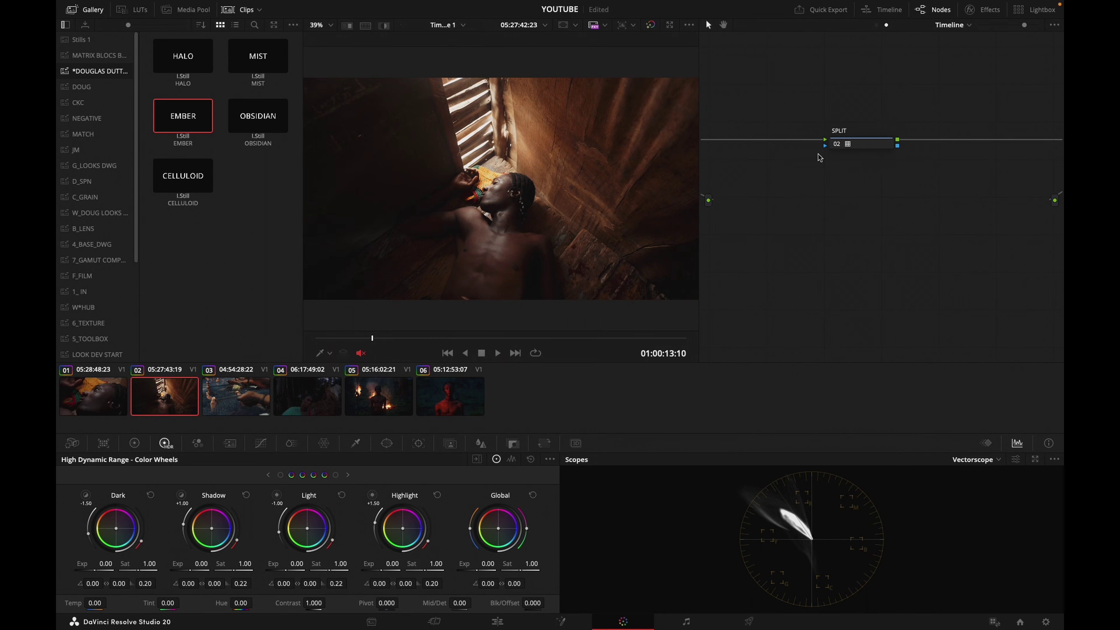
# Close the gallery and arrange the 3D, SPLIT and CONTRAST nodes in a vertical chain in the timeline node graph
pyautogui.moveTo(1020, 26); pyautogui.dragTo(984, 32)
pyautogui.click(85, 9)
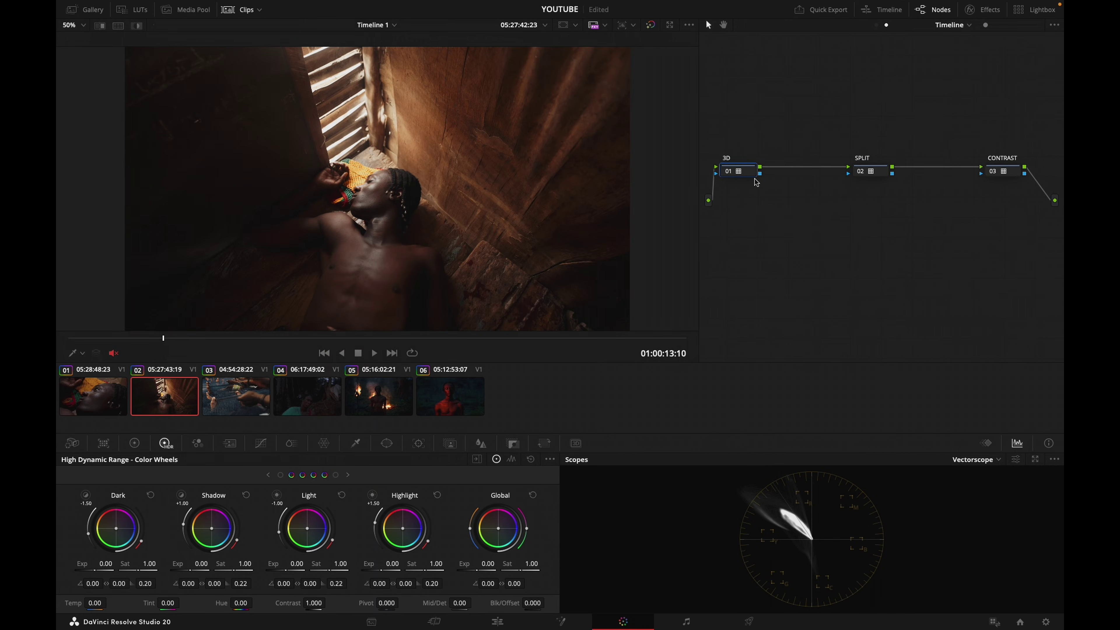
pyautogui.moveTo(746, 173); pyautogui.dragTo(834, 136)
pyautogui.moveTo(875, 173); pyautogui.dragTo(825, 195)
pyautogui.moveTo(1012, 173); pyautogui.dragTo(837, 252)
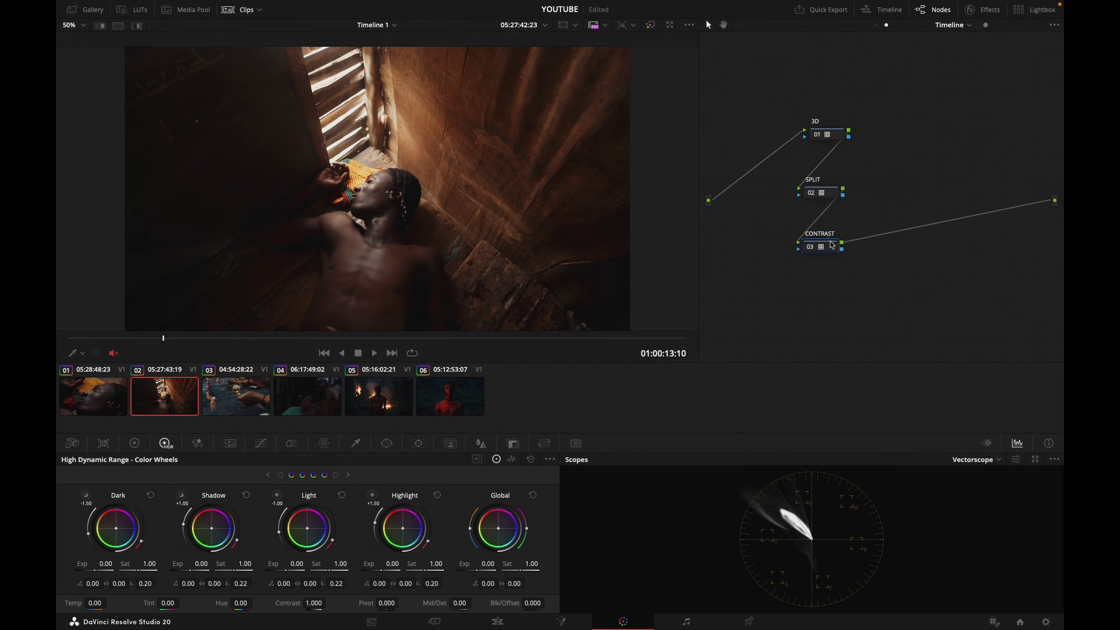
pyautogui.moveTo(985, 25); pyautogui.dragTo(1024, 25)
pyautogui.moveTo(810, 304); pyautogui.dragTo(734, 62)
pyautogui.moveTo(806, 81); pyautogui.dragTo(917, 91)
# Compare clip 2 with the SPLIT node disabled and enabled
pyautogui.click(986, 114)
pyautogui.click(892, 197)
pyautogui.press('super+d')
pyautogui.press('super+d')
pyautogui.press('super+d')
pyautogui.press('super+d')
pyautogui.hotkey('ctrl', 'd')
pyautogui.hotkey('ctrl', 'd')
pyautogui.hotkey('ctrl', 'd')
pyautogui.hotkey('ctrl', 'd')
# Compare clip 2 with the CONTRAST node disabled and enabled
pyautogui.hotkey('ctrl', 'd')
pyautogui.hotkey('ctrl', 'd')
pyautogui.click(887, 293)
pyautogui.hotkey('ctrl', 'd')
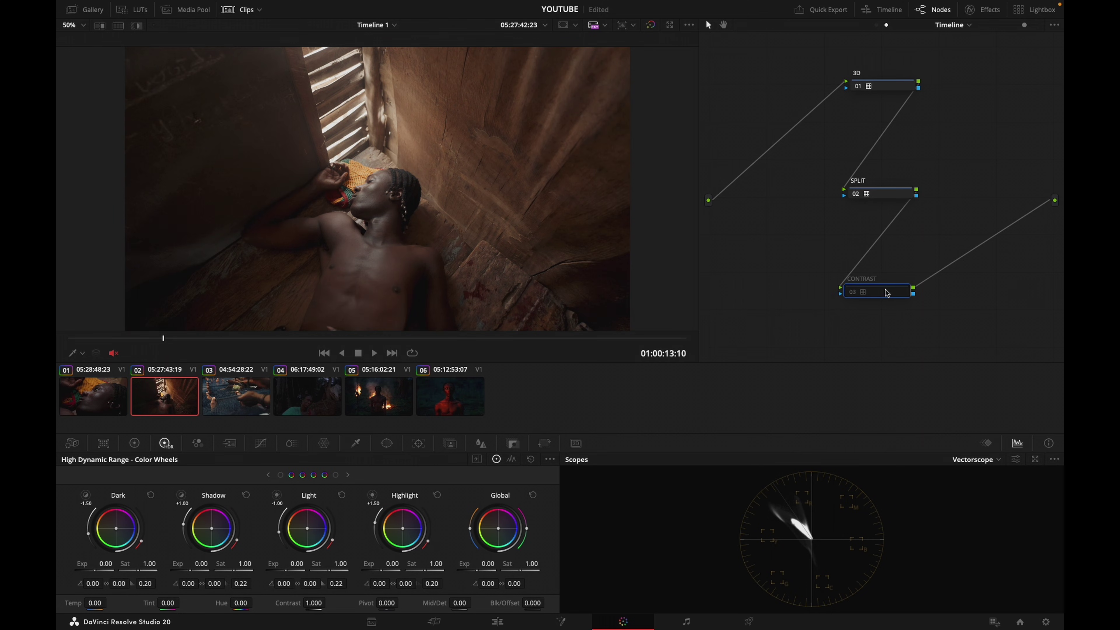
pyautogui.hotkey('ctrl', 'd')
pyautogui.hotkey('ctrl', 'd')
pyautogui.hotkey('ctrl', 'd')
pyautogui.hotkey('ctrl', 'd')
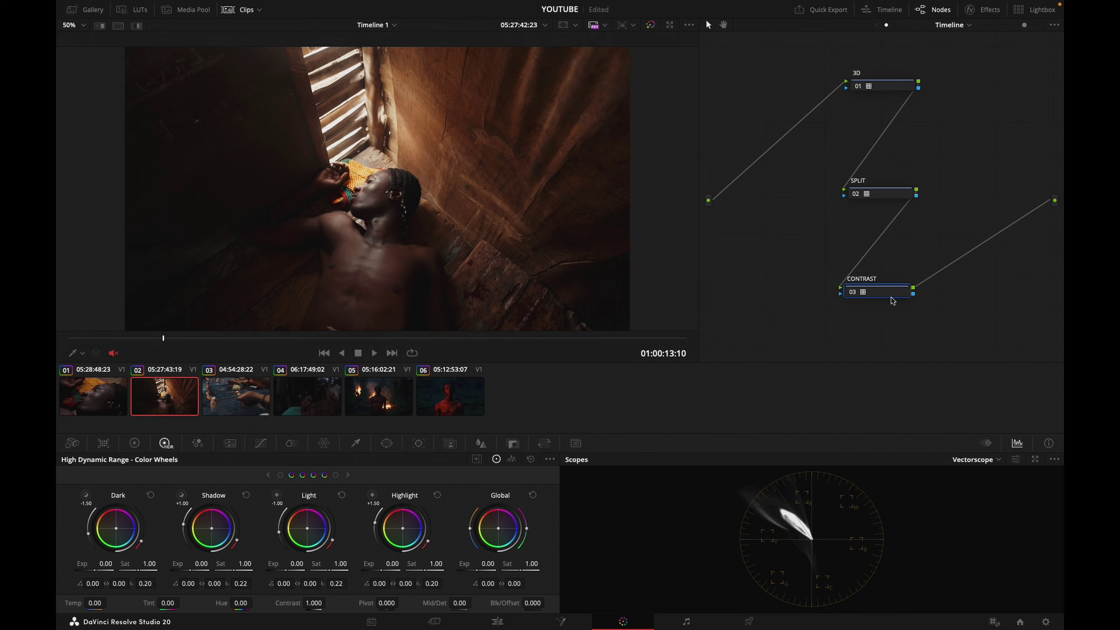
# Move the CONTRAST node closer to SPLIT and recheck its effect on clip 2 by disabling and enabling it
pyautogui.hotkey('ctrl', 'd')
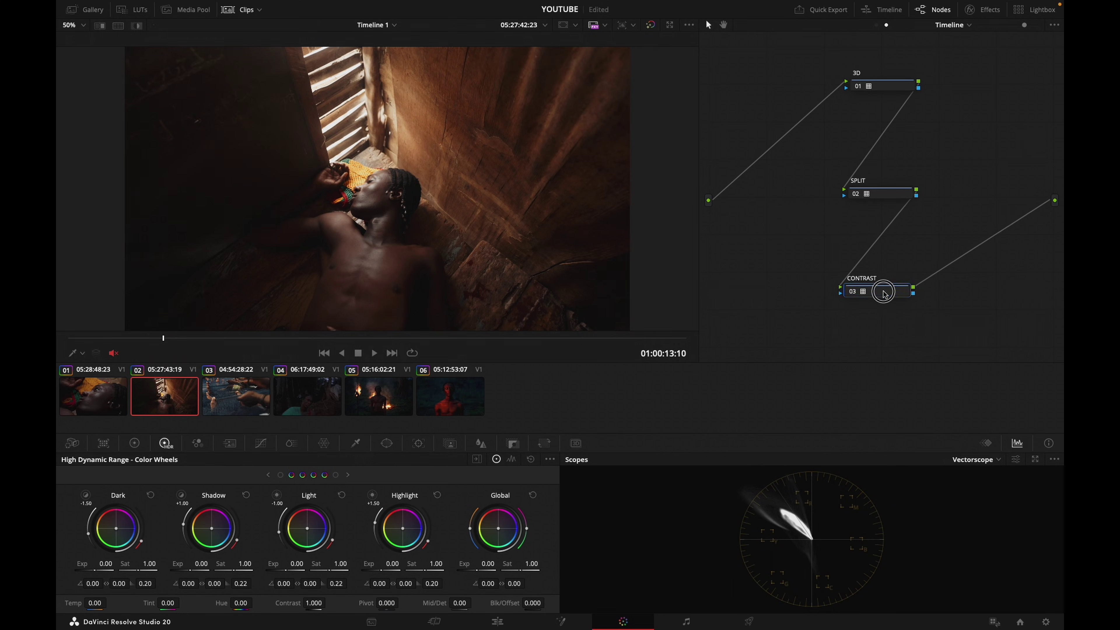
pyautogui.moveTo(886, 299); pyautogui.dragTo(891, 267)
# Compare clip 5 with the CONTRAST node disabled and enabled
pyautogui.hotkey('ctrl', 'd')
# Select the 3D, SPLIT and CONTRAST nodes together and compare clip 5 with all three disabled and enabled
pyautogui.hotkey('ctrl', 'd')
pyautogui.hotkey('ctrl', 'd')
pyautogui.hotkey('ctrl', 'd')
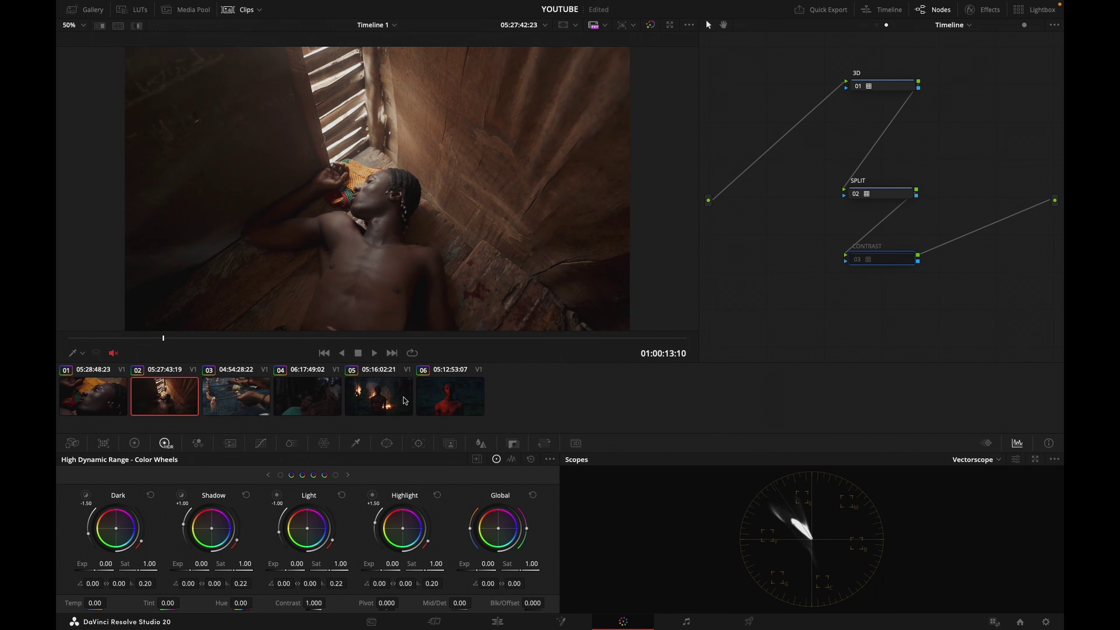
pyautogui.click(380, 399)
pyautogui.hotkey('ctrl', 'd')
pyautogui.hotkey('ctrl', 'd')
pyautogui.hotkey('ctrl', 'd')
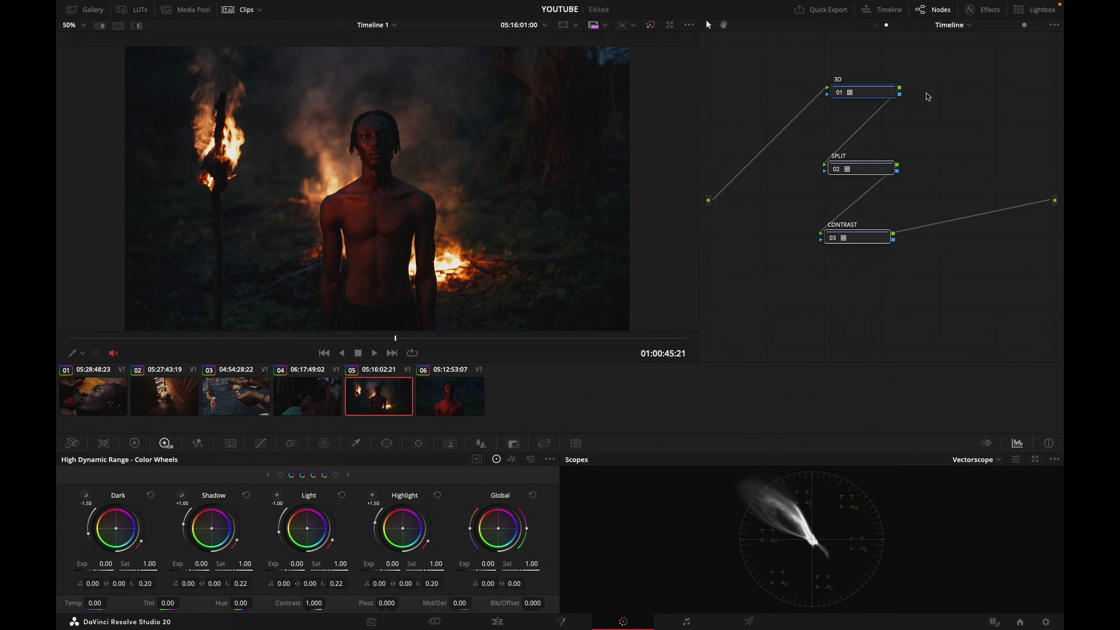
pyautogui.moveTo(911, 60); pyautogui.dragTo(837, 266)
pyautogui.moveTo(875, 90); pyautogui.dragTo(876, 85)
pyautogui.hotkey('ctrl', 'd')
pyautogui.hotkey('ctrl', 'd')
# Align the CONTRAST node under SPLIT and reduce its strength by setting its key output gain to 0.750
pyautogui.click(934, 121)
pyautogui.moveTo(863, 240); pyautogui.dragTo(850, 242)
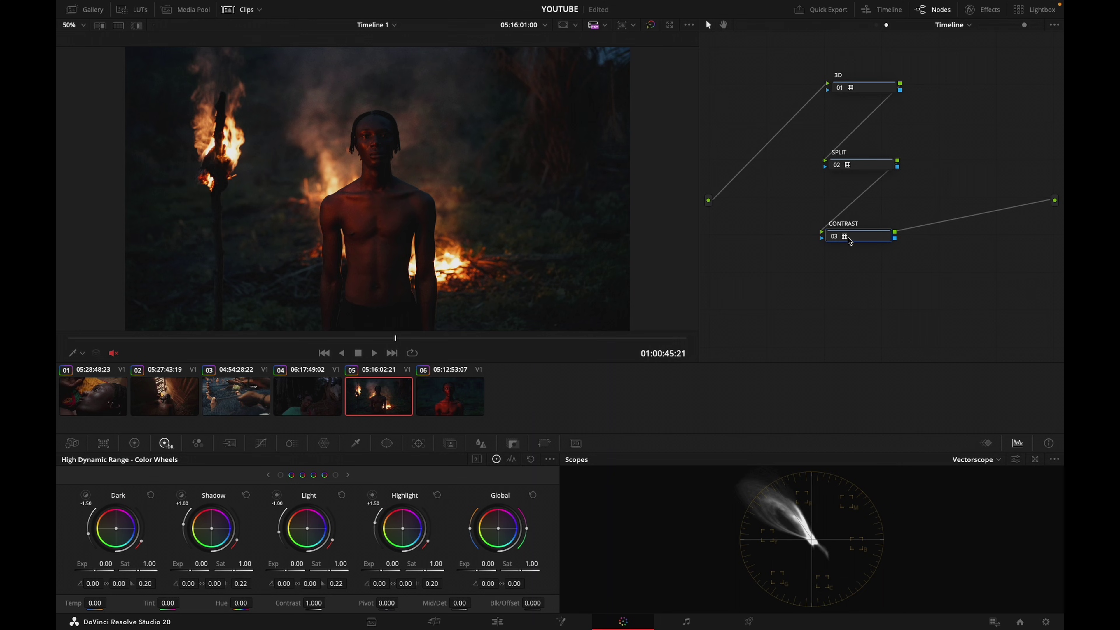
pyautogui.click(513, 444)
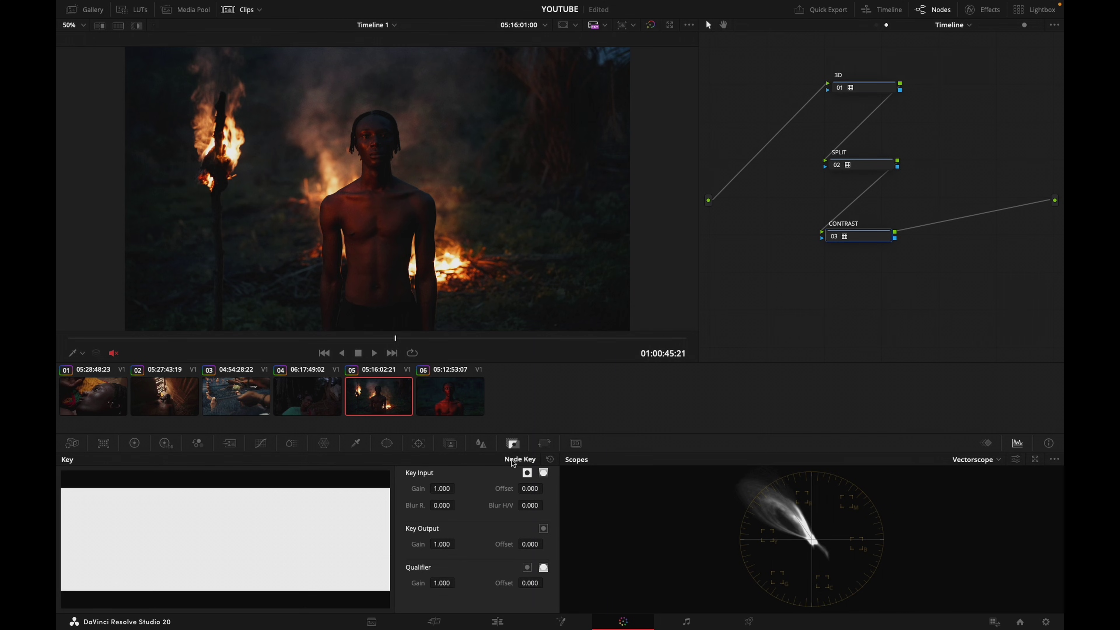
pyautogui.moveTo(447, 542); pyautogui.dragTo(318, 531)
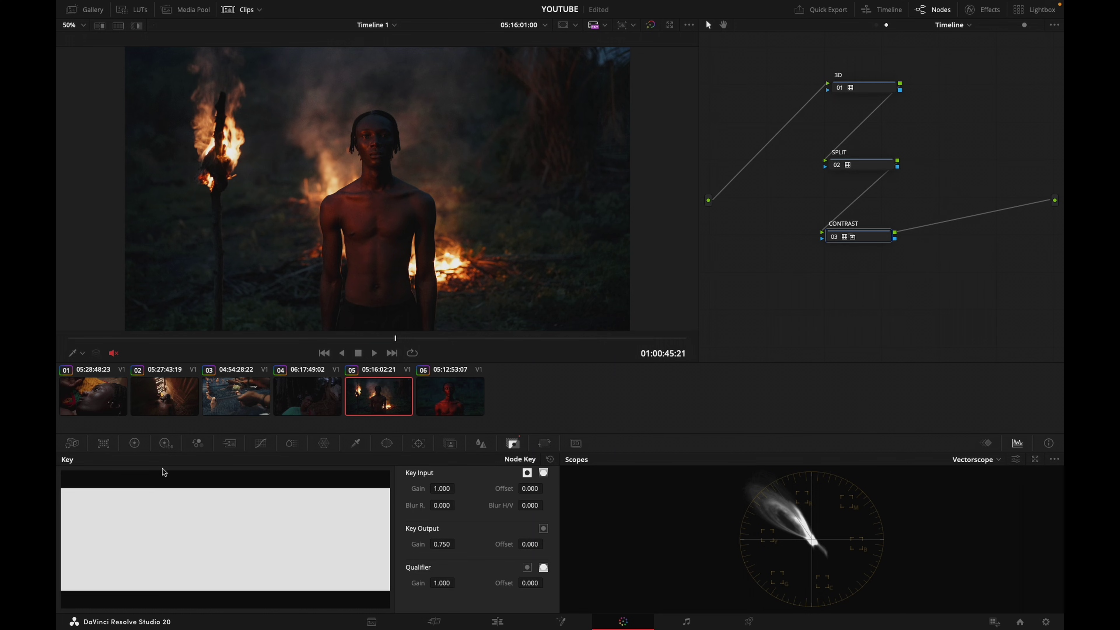
# Grab a still of clip 2 into the gallery as a reference, and close the gallery
pyautogui.click(135, 443)
pyautogui.moveTo(890, 52); pyautogui.dragTo(828, 275)
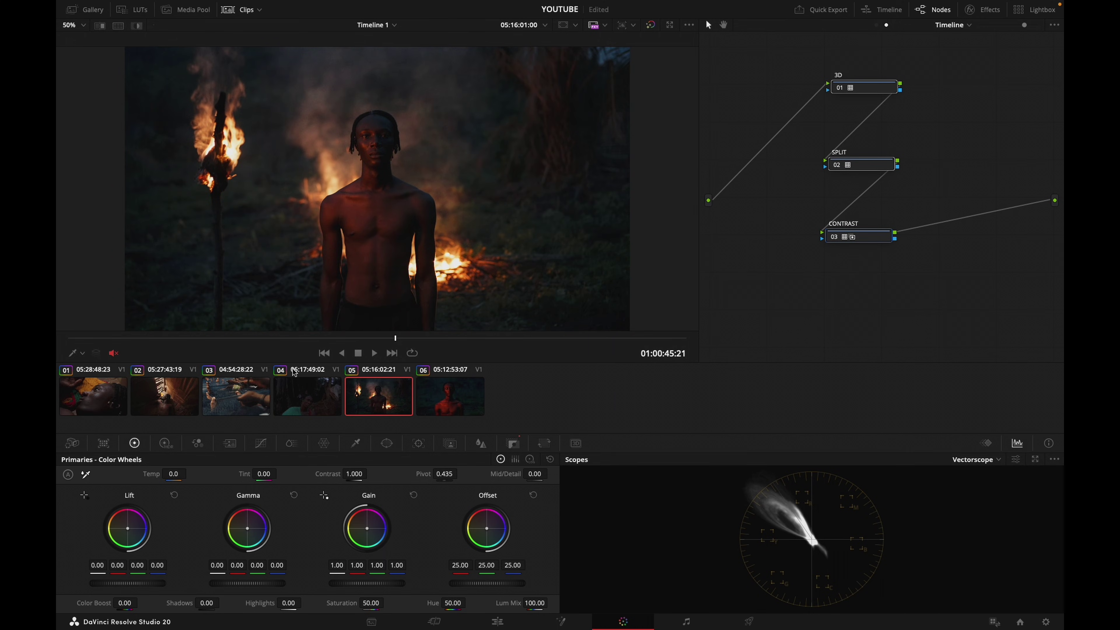
pyautogui.click(174, 399)
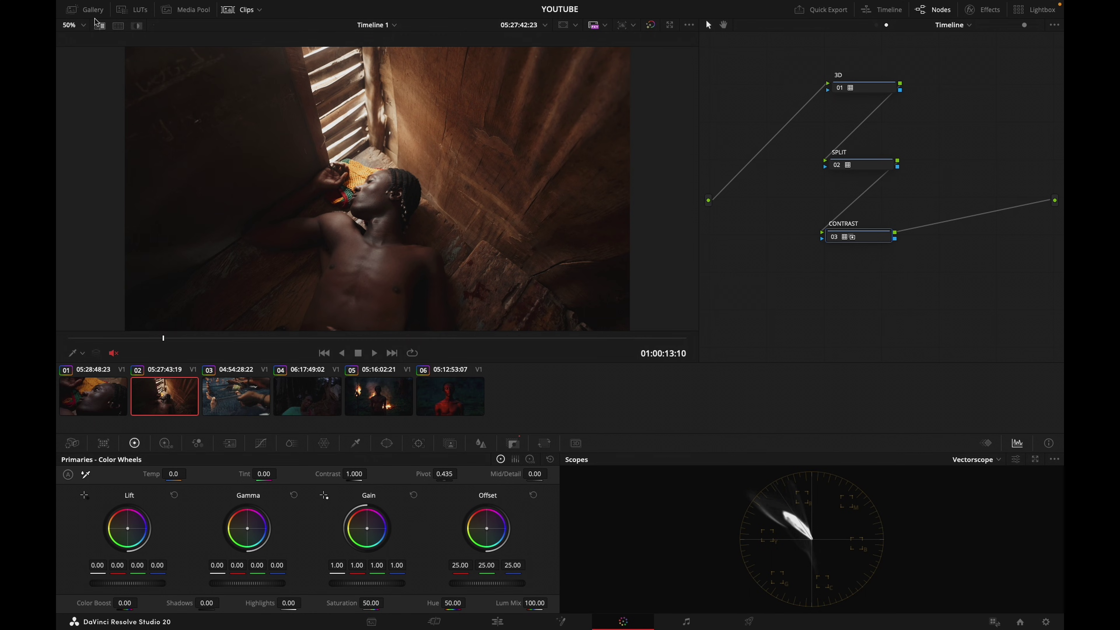
pyautogui.click(91, 9)
pyautogui.rightClick(443, 143)
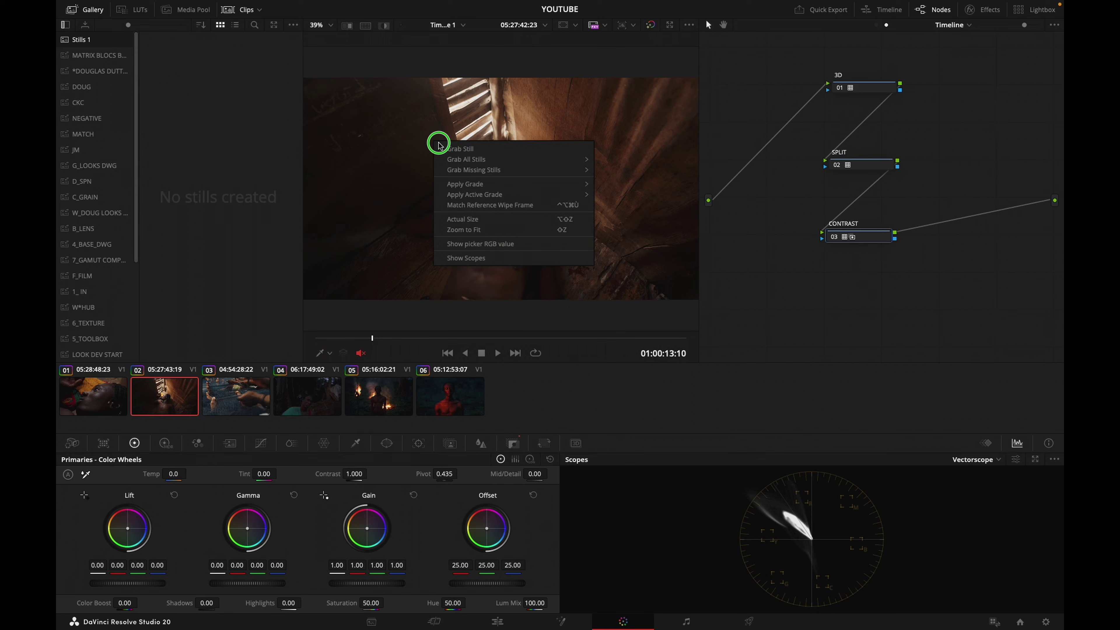
pyautogui.click(454, 147)
pyautogui.click(72, 9)
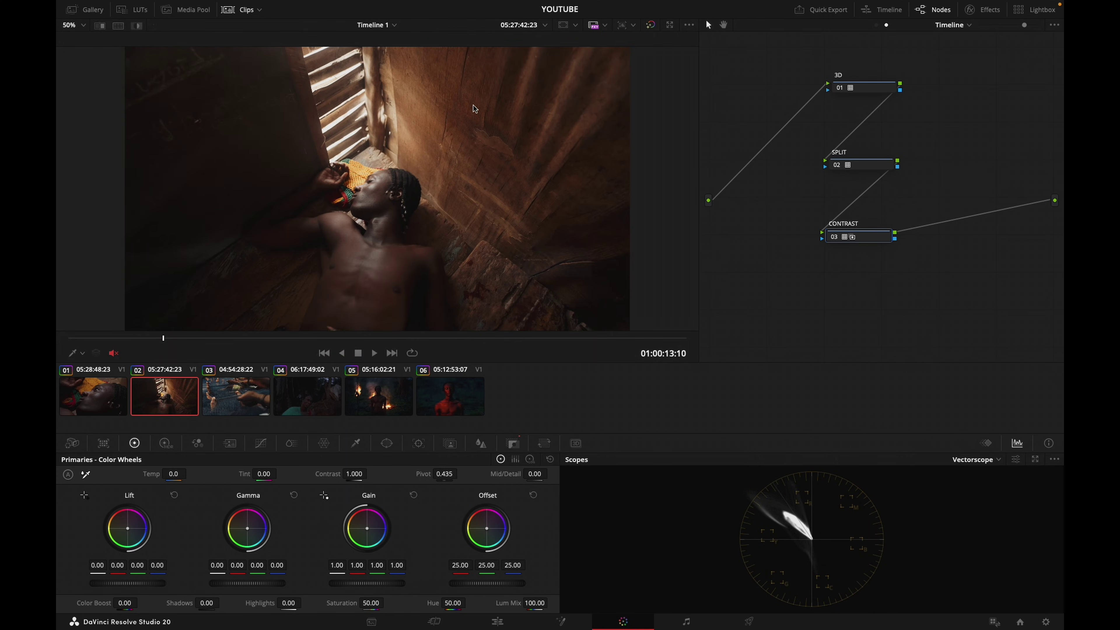
# Hide the clip thumbnails and compare clip 1 with the reference still of clip 2 using the image wipe
pyautogui.click(244, 10)
pyautogui.press('super+w')
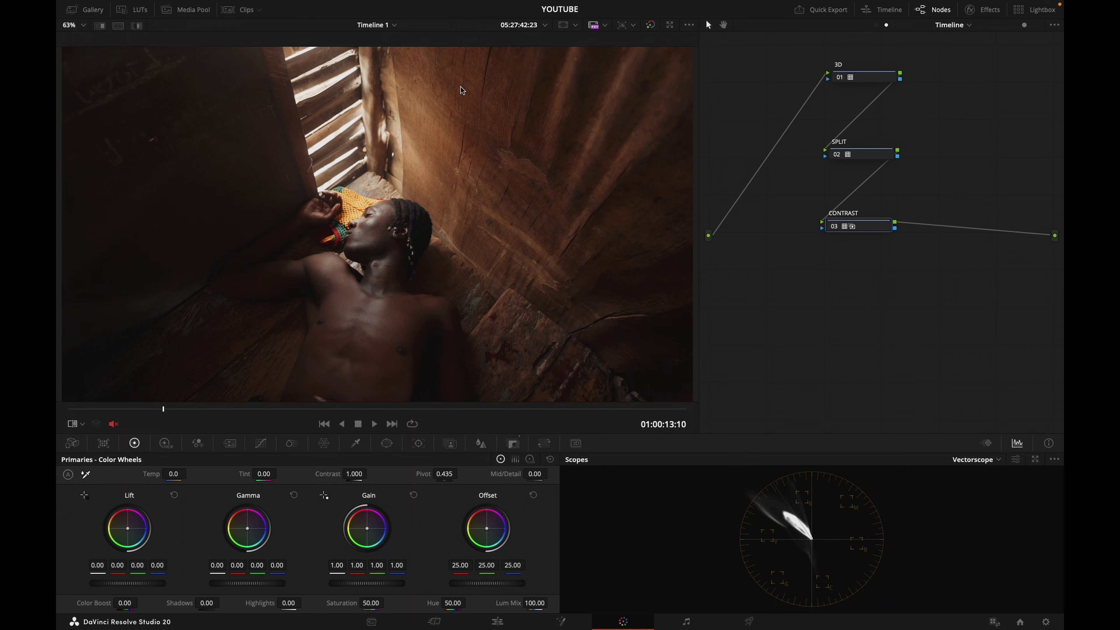
pyautogui.press('Home')
pyautogui.hotkey('ctrl', 'w')
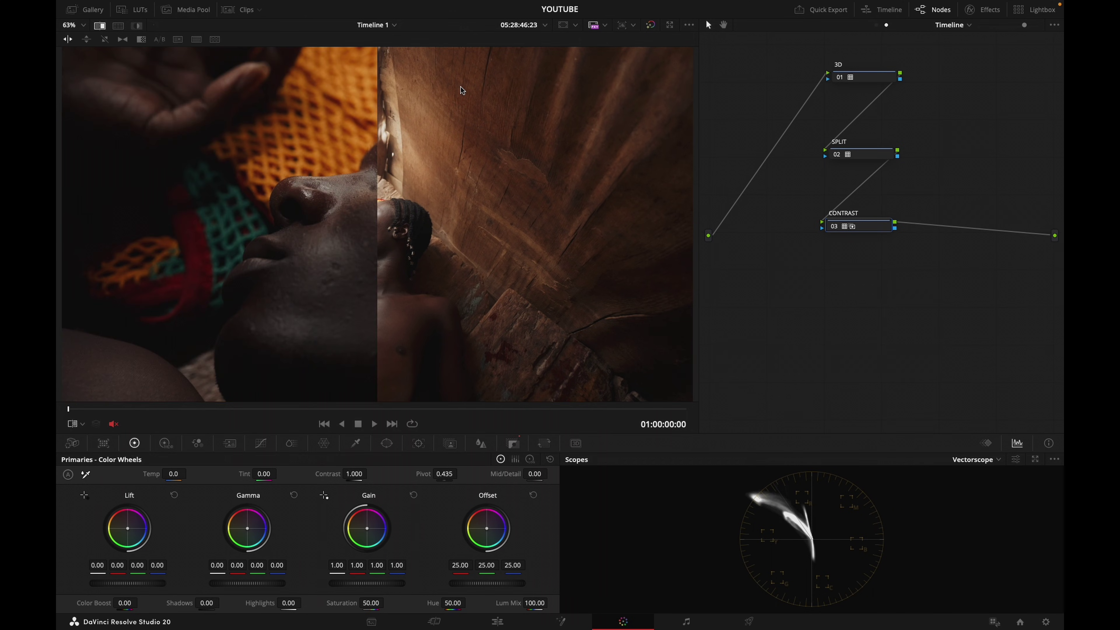
pyautogui.moveTo(460, 87); pyautogui.dragTo(144, 86)
pyautogui.press('super+w')
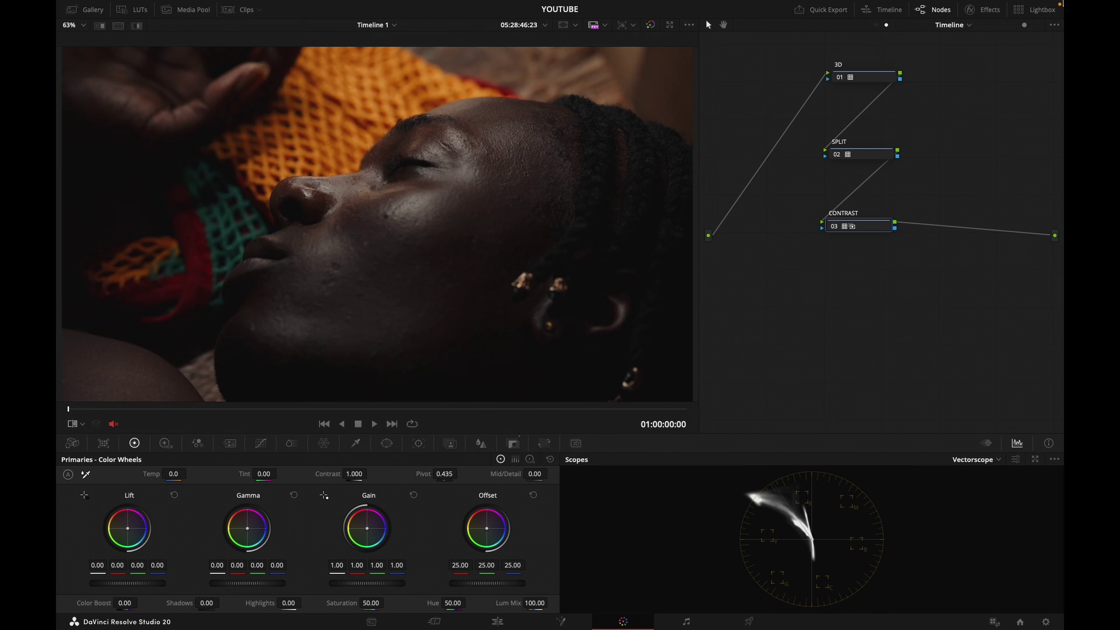
# In clip 1's EXPOSURE node, raise the HDR Global exposure to 1.07, checking it against the reference still
pyautogui.click(876, 25)
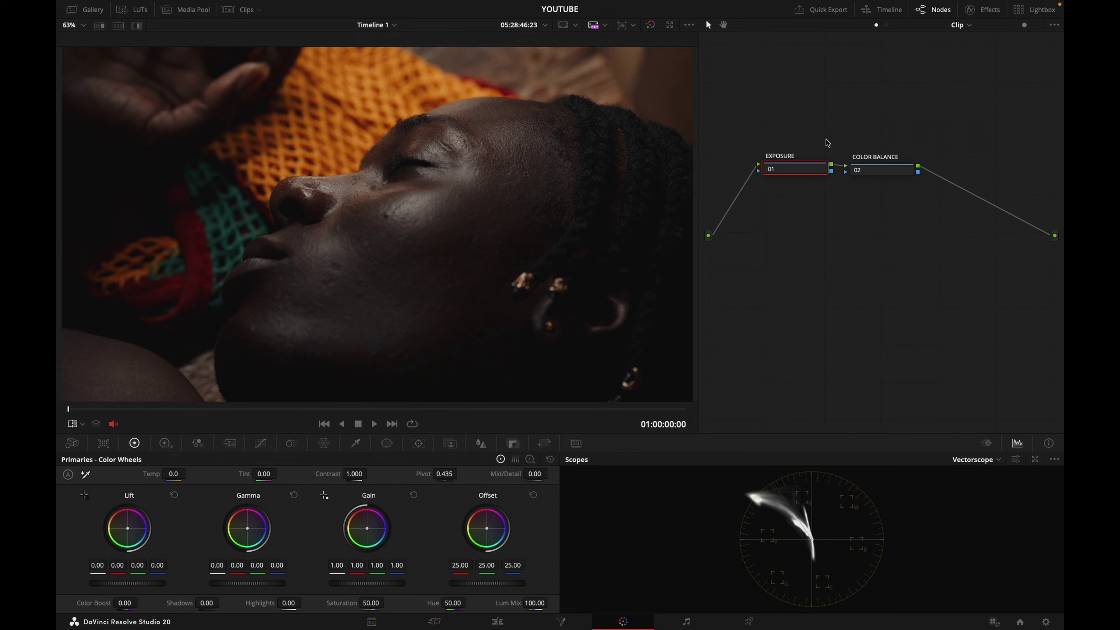
pyautogui.click(165, 444)
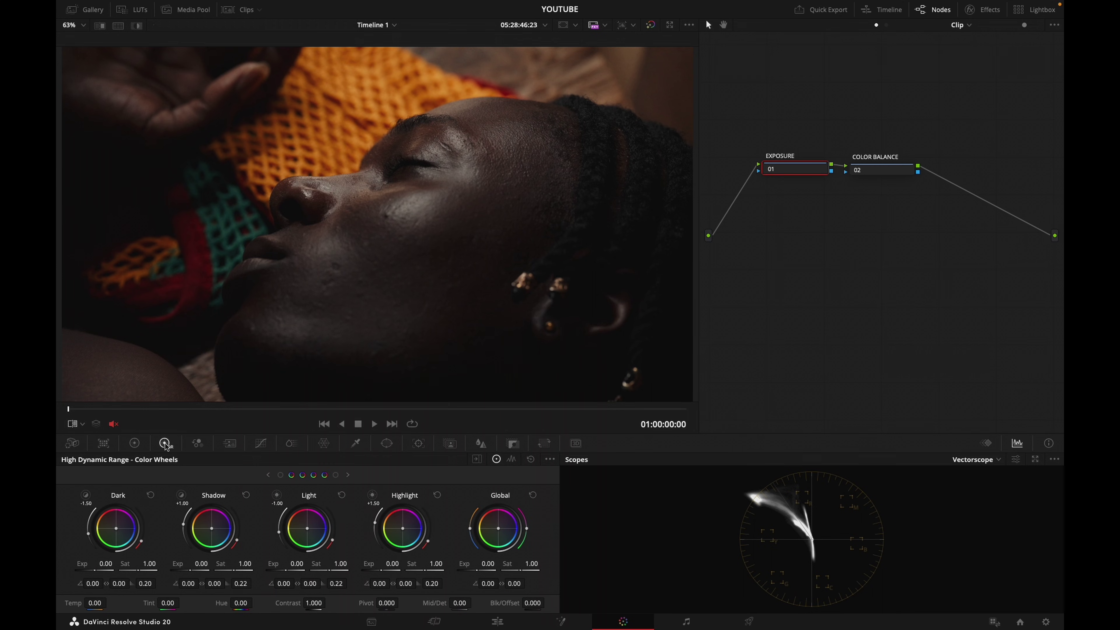
pyautogui.press('super+w')
pyautogui.press('super+w')
pyautogui.press('super+w')
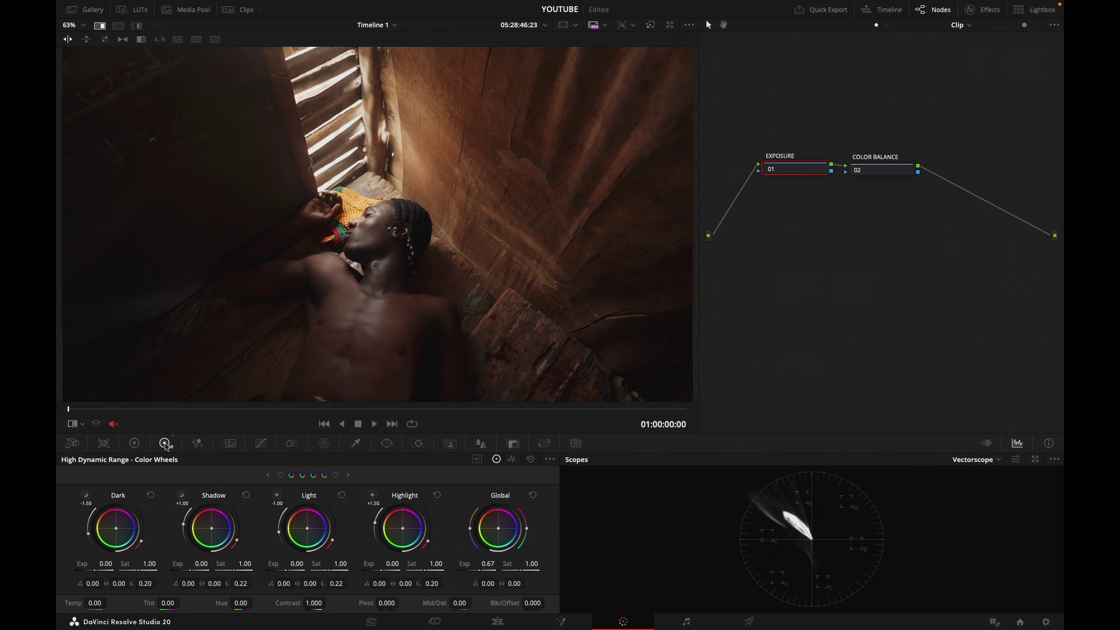
pyautogui.press('super+w')
pyautogui.press('super+w')
pyautogui.press('super+w')
pyautogui.press('super+w')
pyautogui.hotkey('ctrl', 'w')
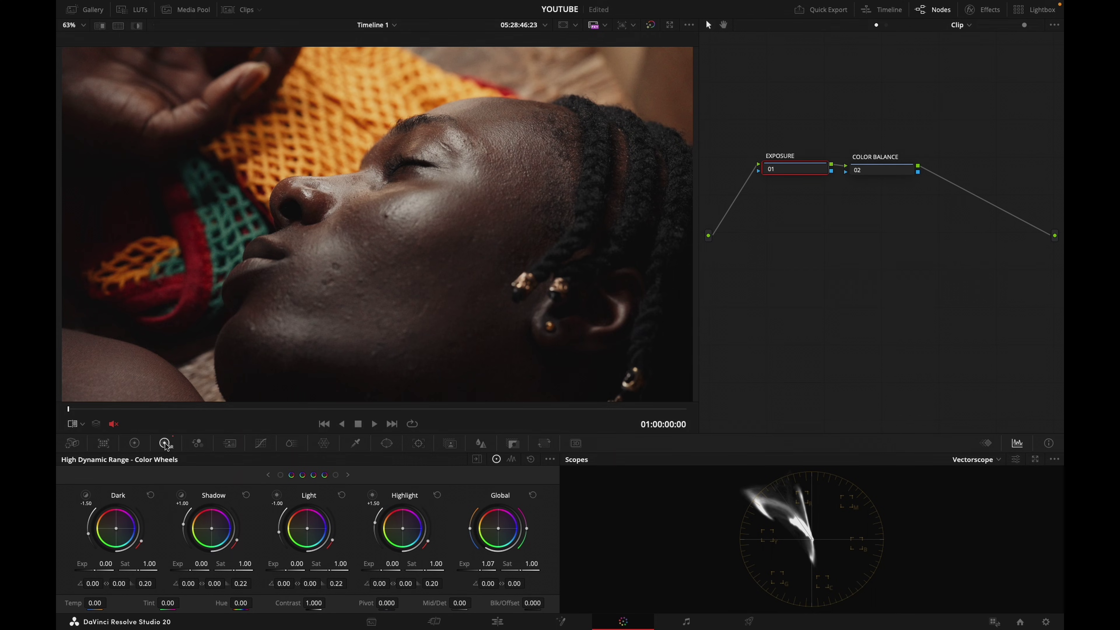
# Set the HDR Global exposure in clip 4's EXPOSURE node to 1.15, checking it against the reference still
pyautogui.press('Down')
pyautogui.press('Down')
pyautogui.press('Down')
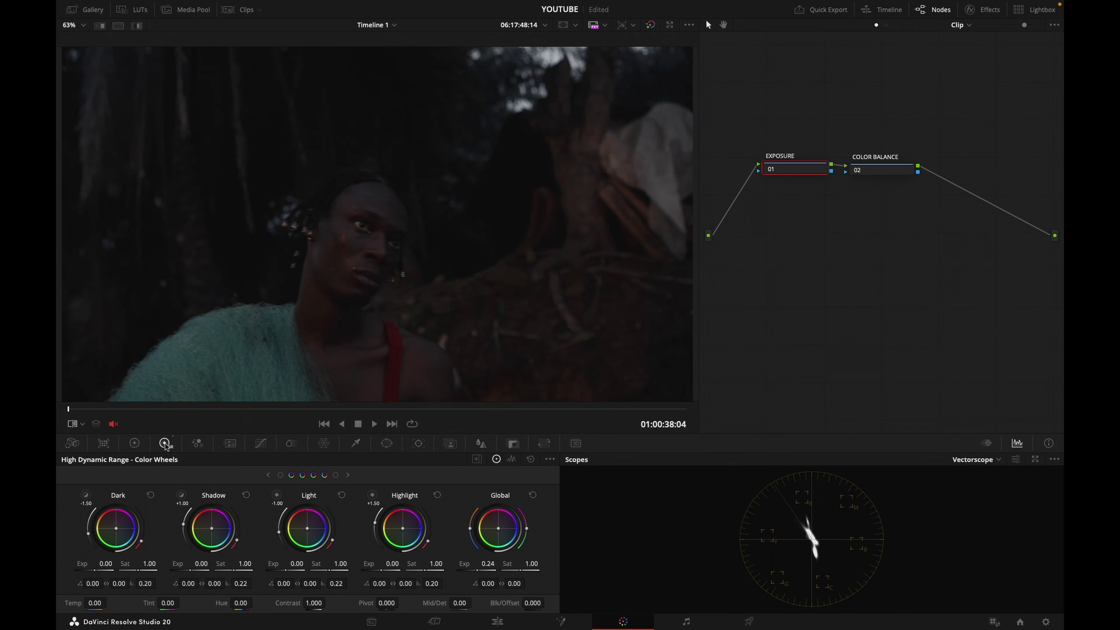
pyautogui.press('super+w')
pyautogui.press('super+w')
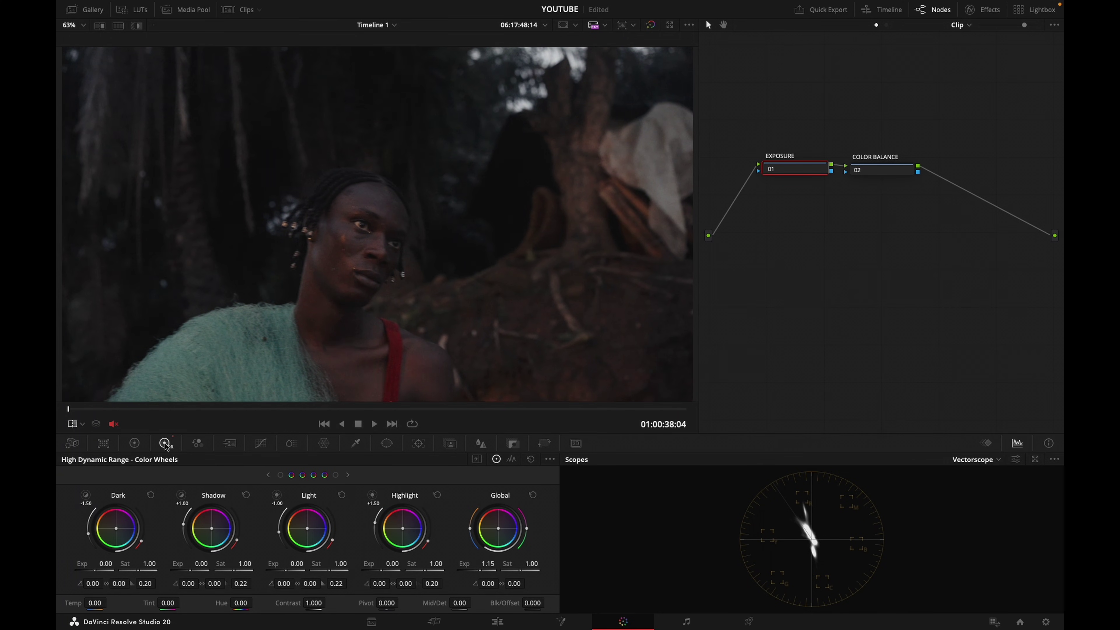
# Play clip 4 and compare it with the EXPOSURE node disabled and enabled
pyautogui.press('space')
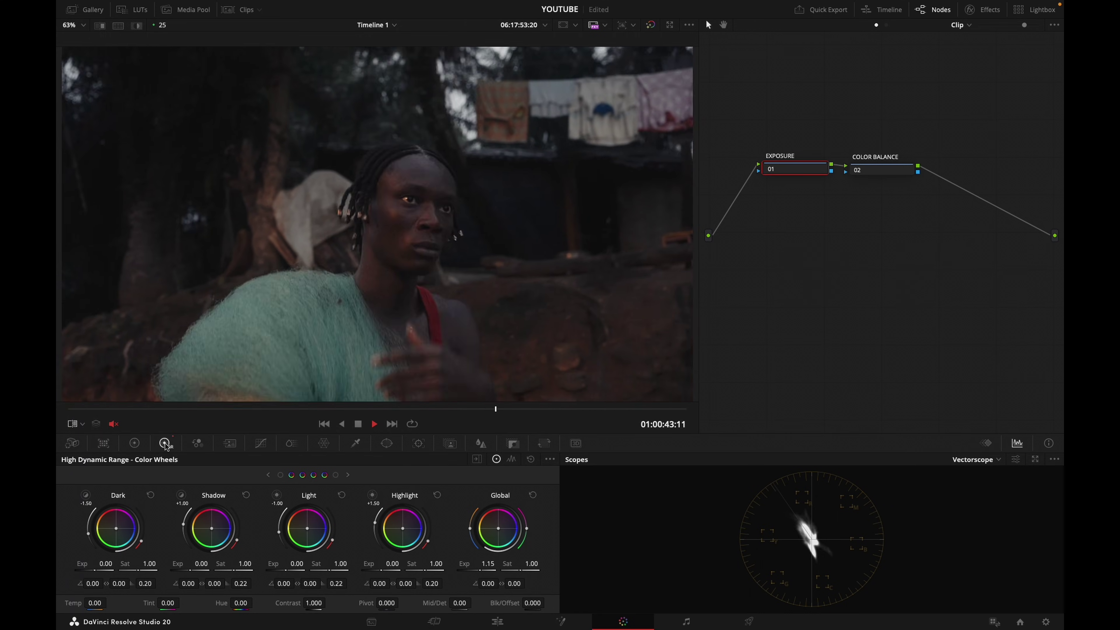
pyautogui.press('space')
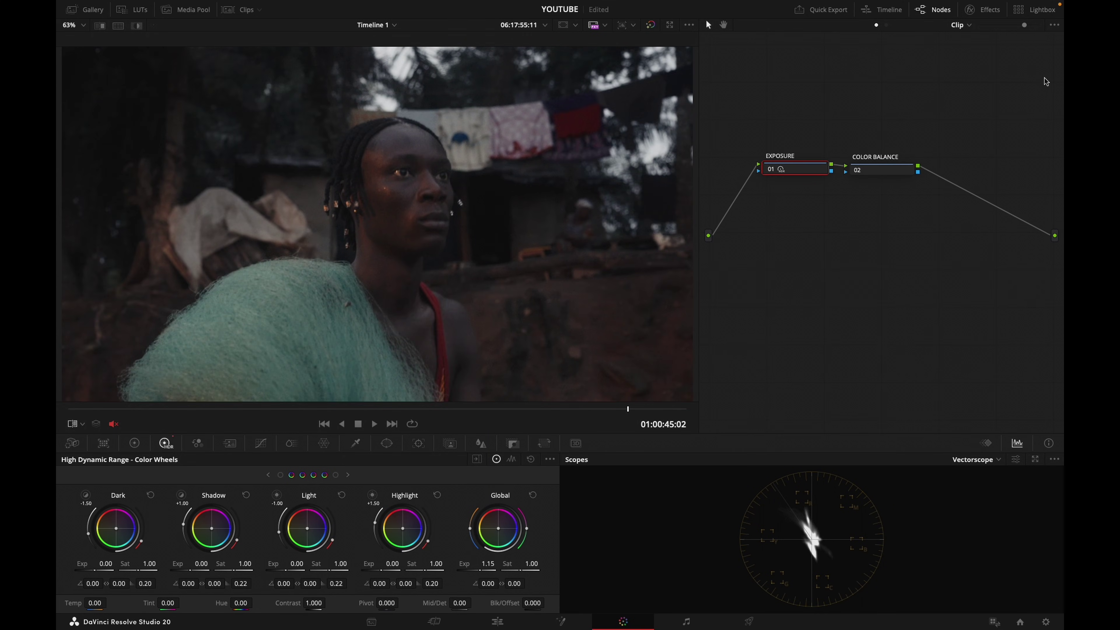
pyautogui.press('super+d')
pyautogui.hotkey('ctrl', 'd')
# Compare clip 4 with the whole timeline-level node look disabled and enabled
pyautogui.click(887, 25)
pyautogui.hotkey('alt', 'd')
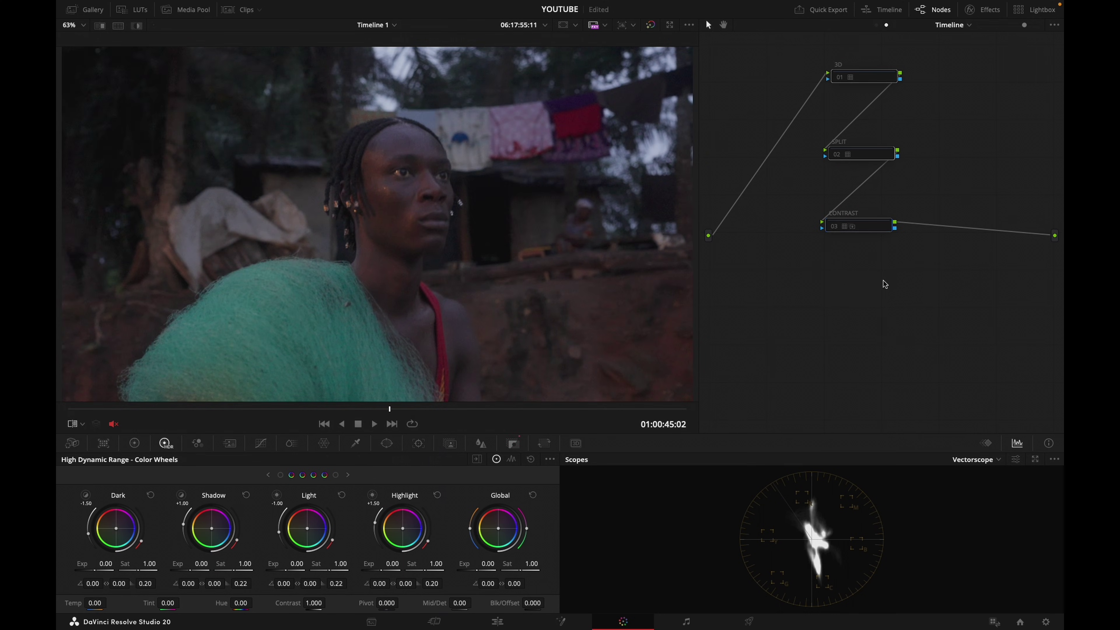
pyautogui.hotkey('alt', 'd')
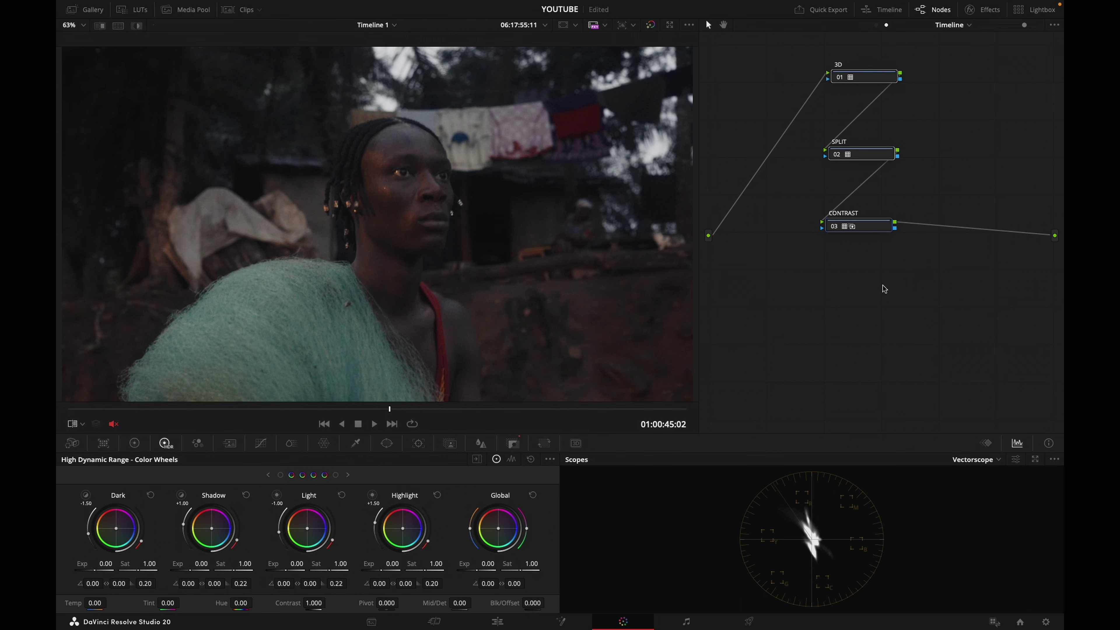
pyautogui.hotkey('alt', 'd')
pyautogui.hotkey('alt', 'd')
# Place a marker in clip 5 at 01:00:57:16
pyautogui.moveTo(876, 75); pyautogui.dragTo(864, 133)
pyautogui.press('m')
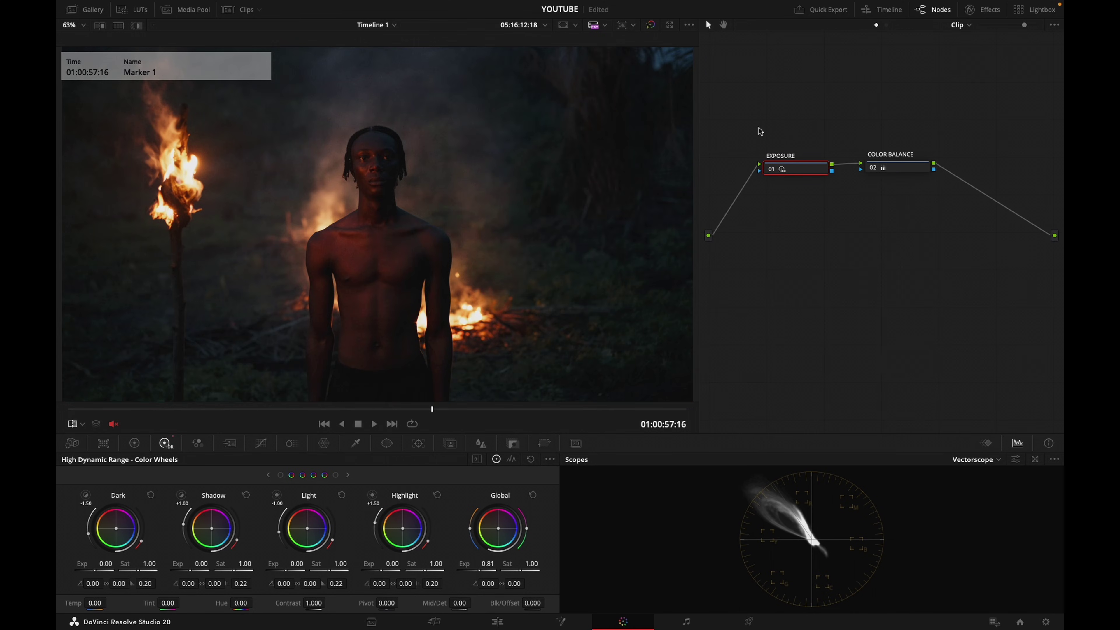
# Add a serial node before the 3D node in the timeline graph and label it FILTER
pyautogui.click(886, 25)
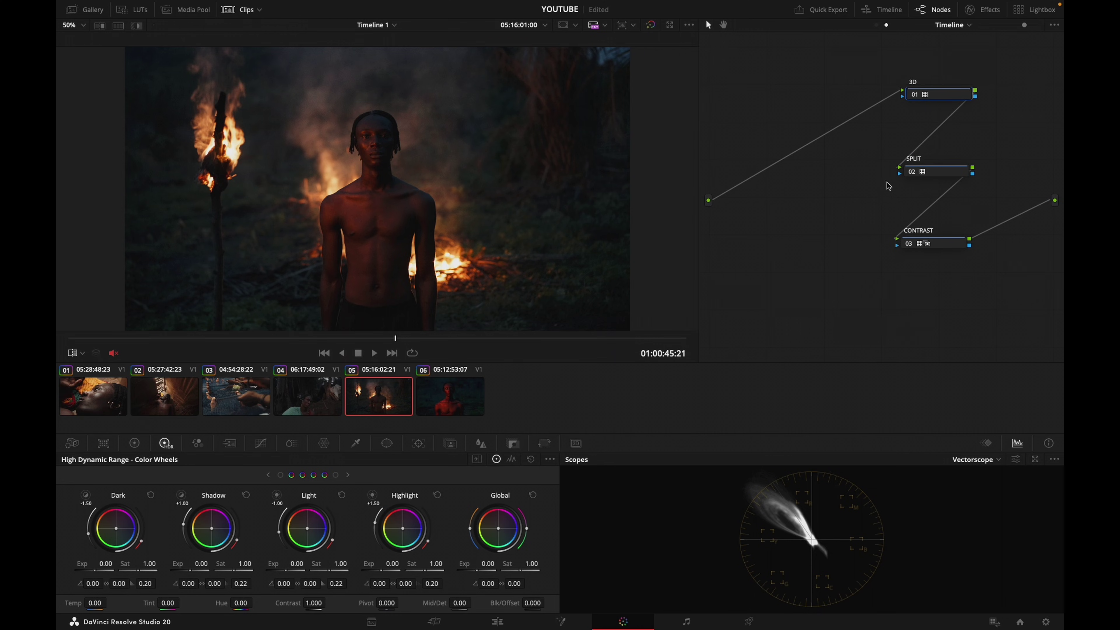
pyautogui.hotkey('shift', 's')
pyautogui.moveTo(939, 299); pyautogui.dragTo(794, 104)
pyautogui.doubleClick(795, 105)
pyautogui.press('Return')
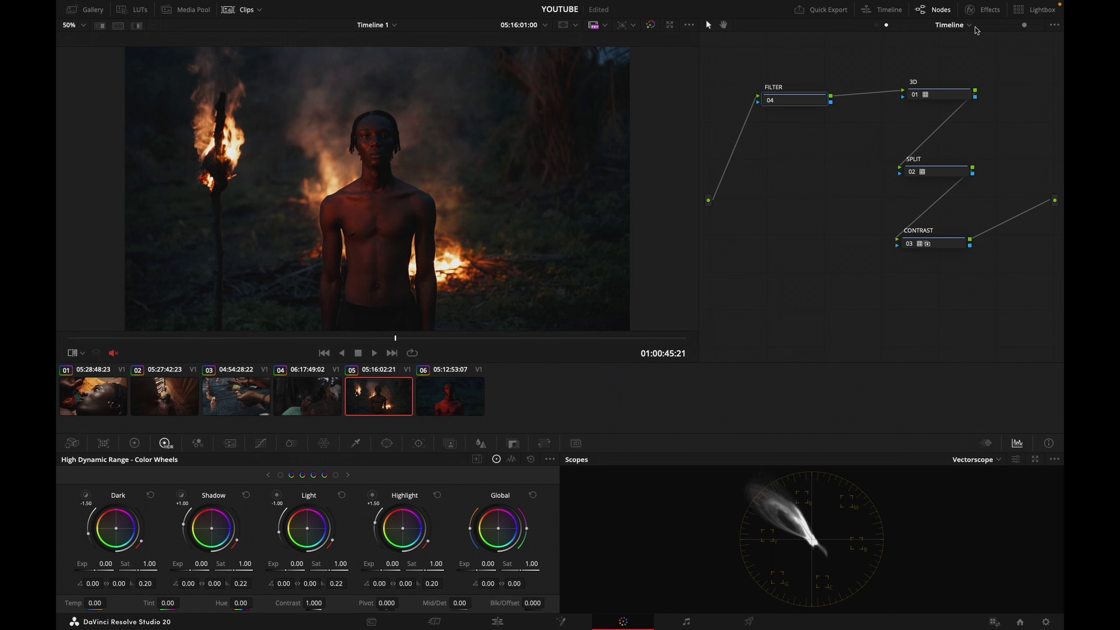
# Apply the ColorTone Diffuser effect to the FILTER node and lower its diffusion resolution to 0.767
pyautogui.click(980, 10)
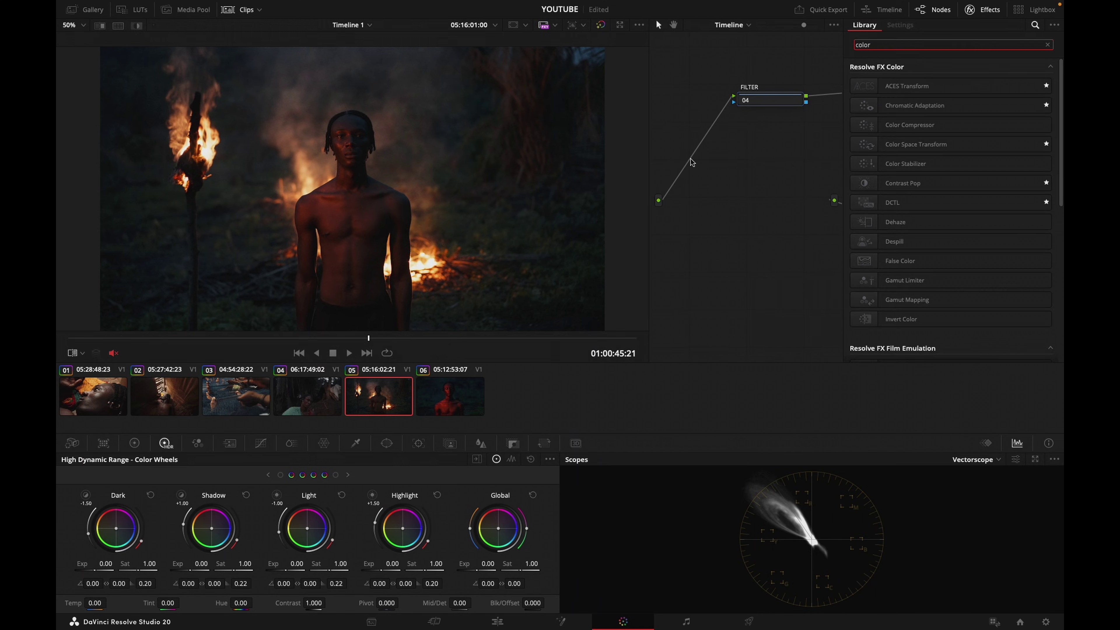
pyautogui.moveTo(875, 84); pyautogui.dragTo(777, 107)
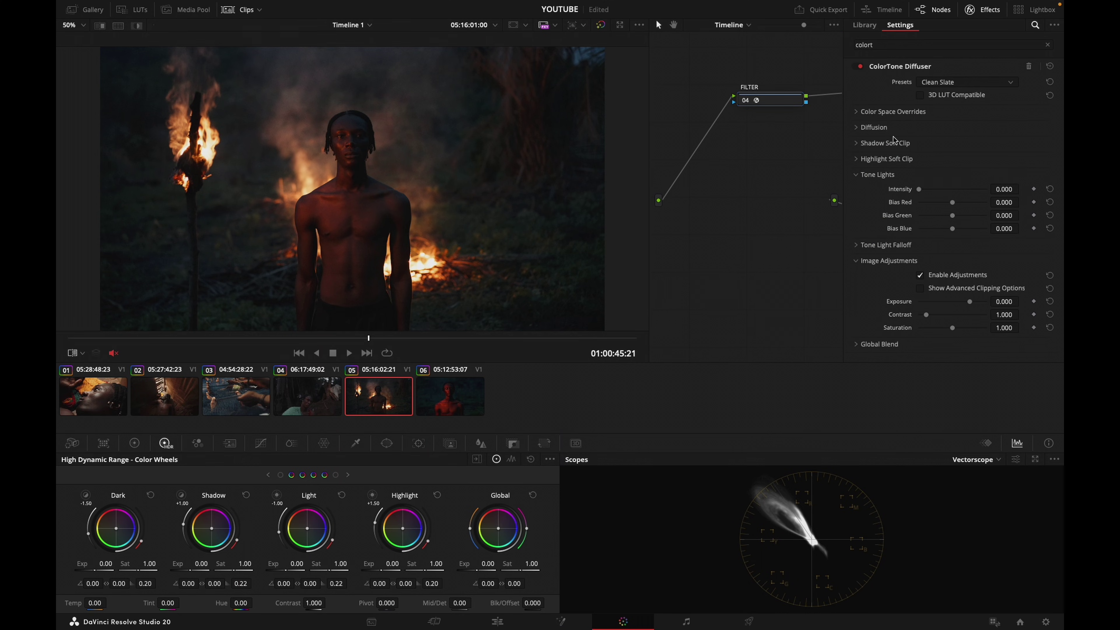
pyautogui.click(880, 129)
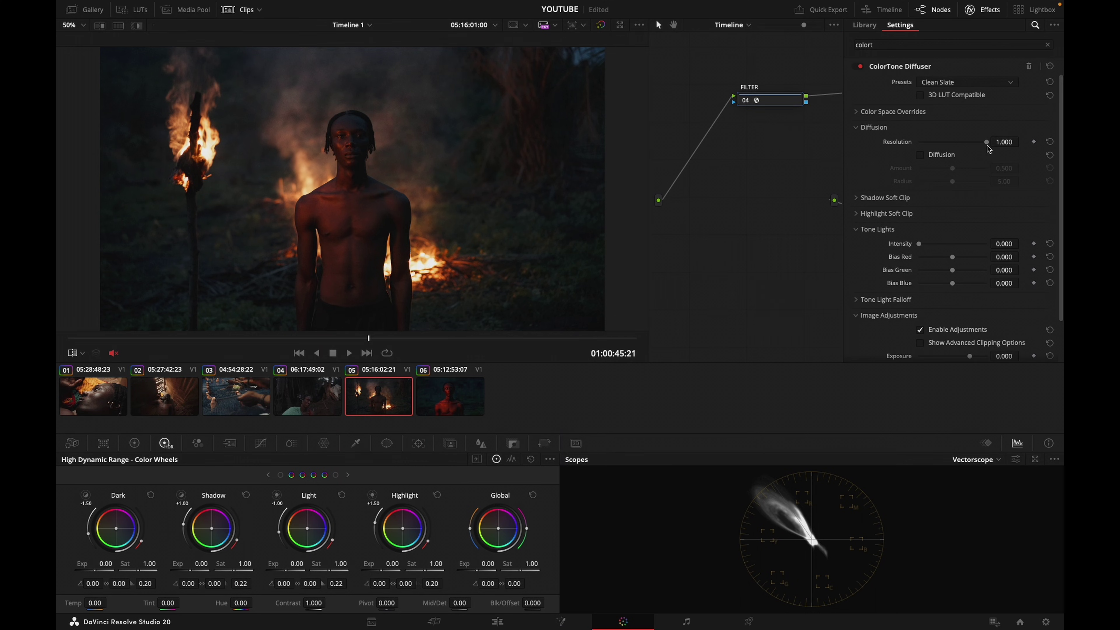
pyautogui.moveTo(986, 143)
pyautogui.mouseDown()
pyautogui.moveTo(961, 143)
pyautogui.moveTo(970, 143)
pyautogui.mouseUp()
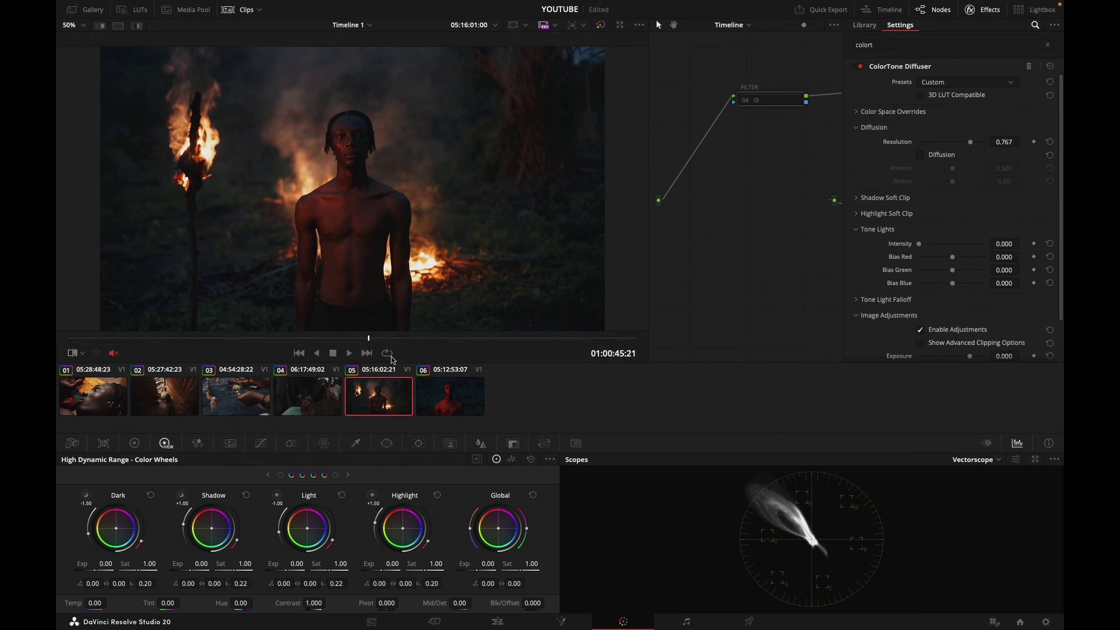
# While viewing clip 2, enable Diffusion in the ColorTone Diffuser with amount 0.589 and radius 6.43
pyautogui.click(157, 397)
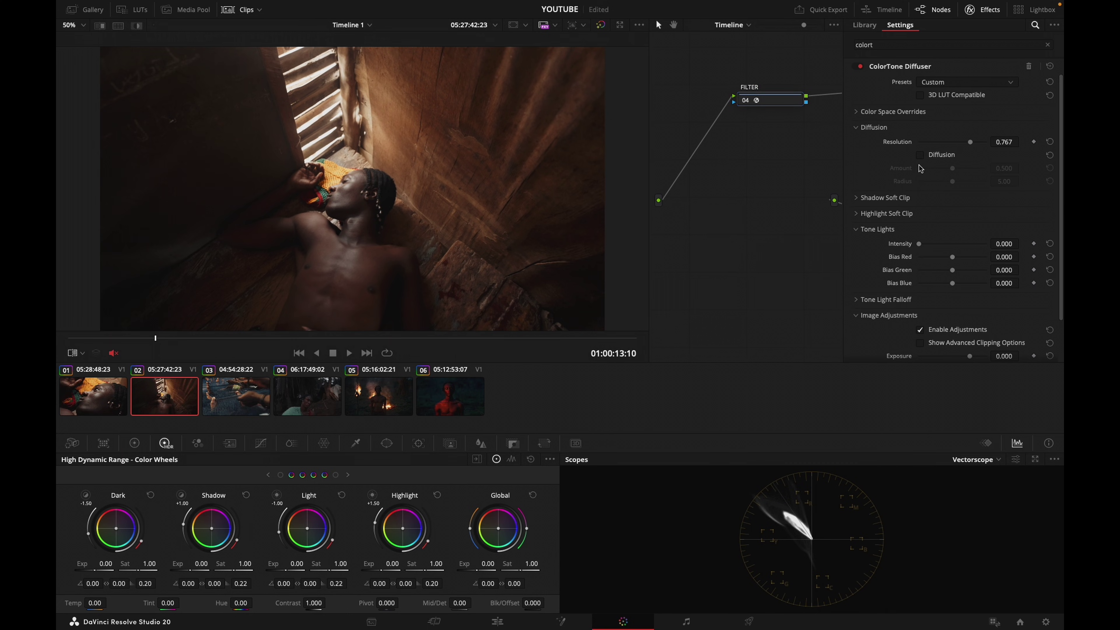
pyautogui.click(921, 156)
pyautogui.moveTo(953, 172); pyautogui.dragTo(957, 170)
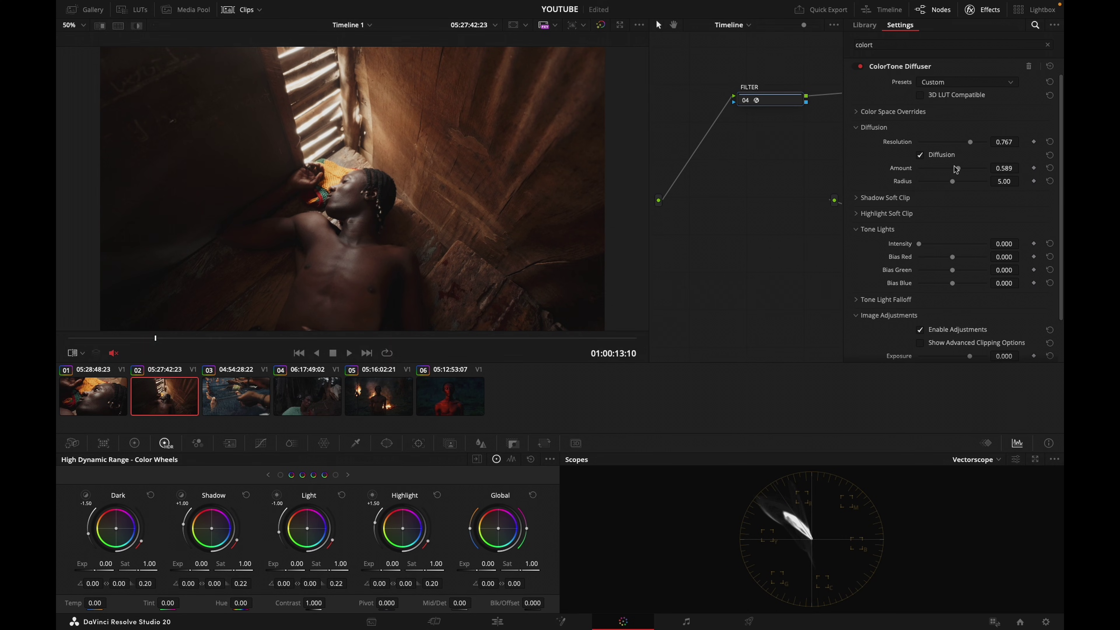
pyautogui.moveTo(950, 182); pyautogui.dragTo(959, 182)
# Compare clip 5 with the FILTER node disabled and enabled, including at the marked frame
pyautogui.click(397, 408)
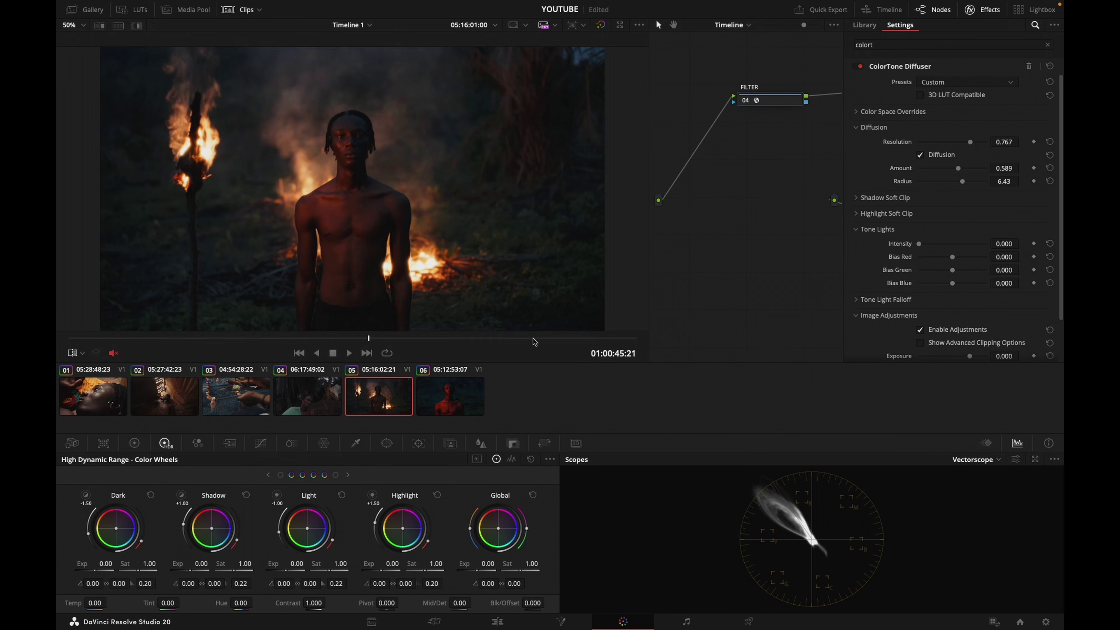
pyautogui.press('super+d')
pyautogui.press('super+d')
pyautogui.press('super+d')
pyautogui.hotkey('ctrl', 'd')
pyautogui.hotkey('ctrl', 'd')
pyautogui.hotkey('ctrl', 'd')
pyautogui.hotkey('ctrl', 'd')
pyautogui.hotkey('ctrl', 'd')
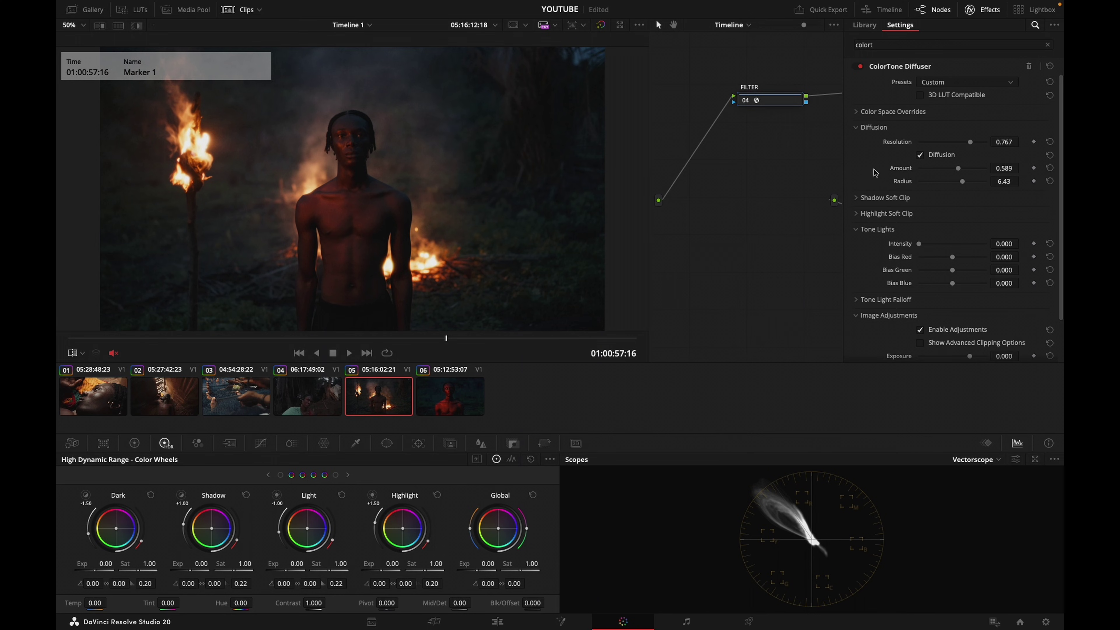
pyautogui.moveTo(961, 150); pyautogui.dragTo(965, 145)
pyautogui.hotkey('ctrl', 'd')
pyautogui.hotkey('ctrl', 'd')
pyautogui.hotkey('ctrl', 'd')
pyautogui.hotkey('ctrl', 'd')
pyautogui.hotkey('ctrl', 'd')
pyautogui.hotkey('ctrl', 'd')
# Rearrange the timeline nodes and add a serial node labelled GRAIN after the CONTRAST node
pyautogui.click(973, 9)
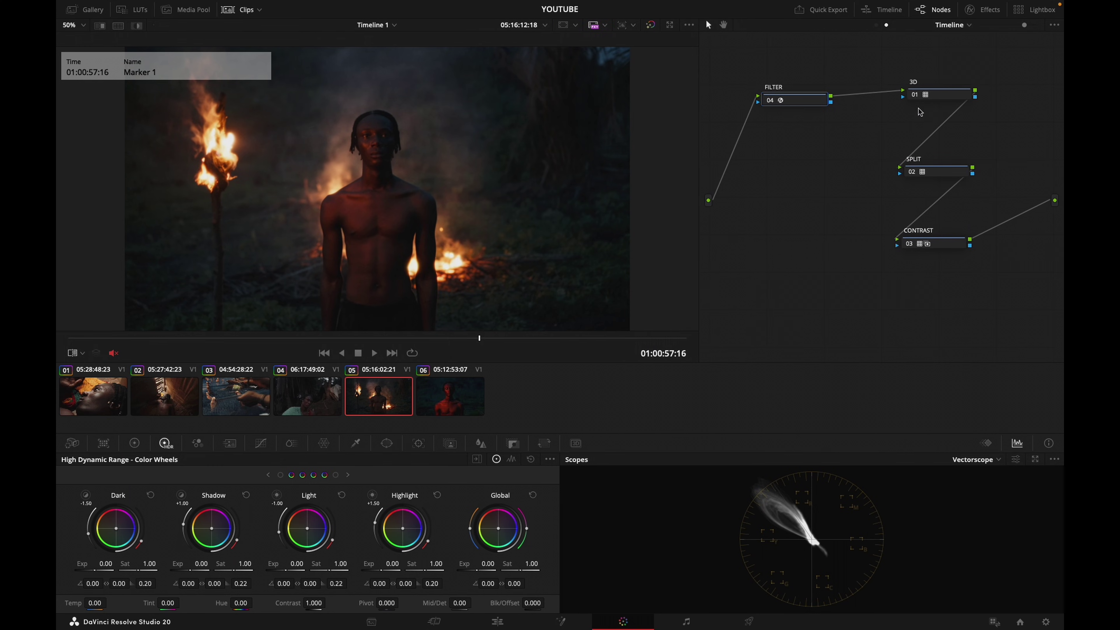
pyautogui.moveTo(882, 164); pyautogui.dragTo(950, 244)
pyautogui.moveTo(950, 244); pyautogui.dragTo(775, 267)
pyautogui.click(991, 155)
pyautogui.hotkey('alt', 's')
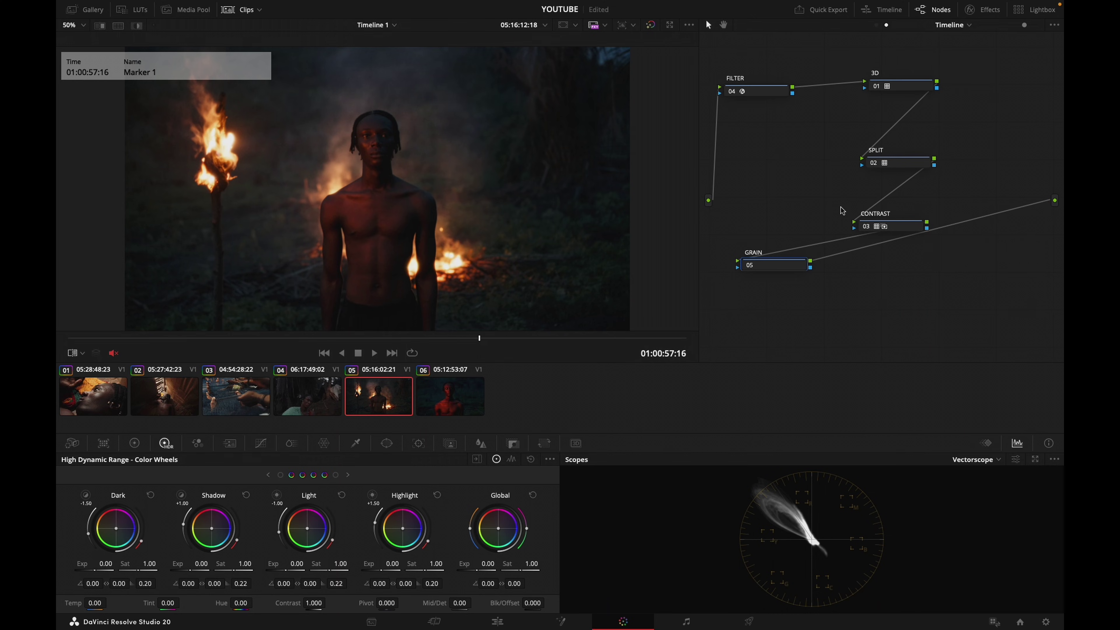
# Find the Film Grain effect in the effects library and apply it to the GRAIN node
pyautogui.click(983, 10)
pyautogui.click(928, 43)
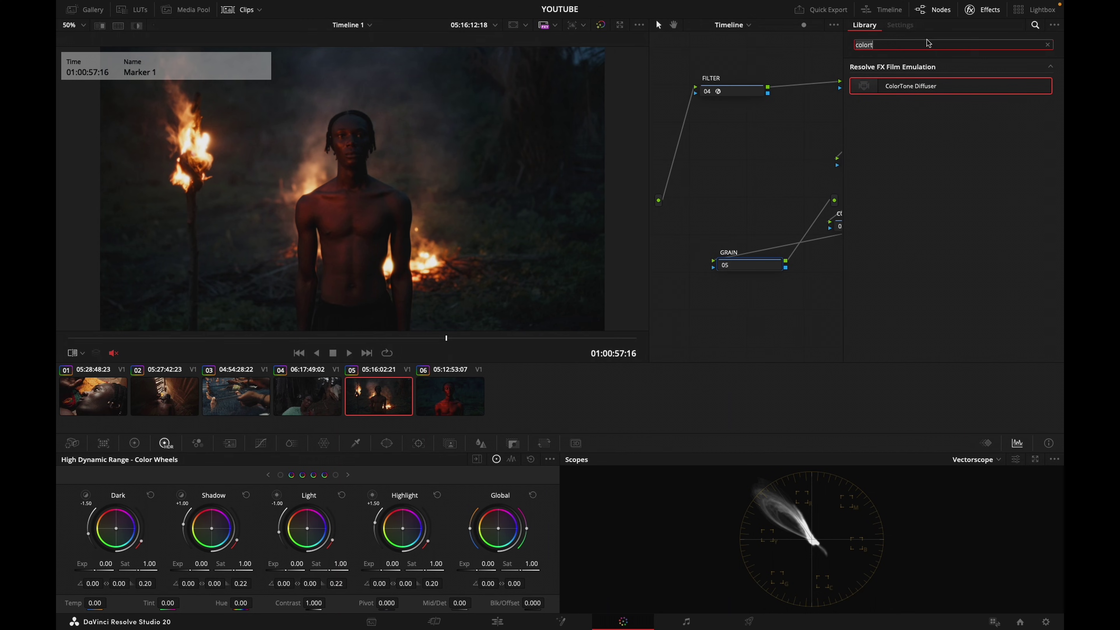
pyautogui.press('BackSpace')
pyautogui.press('BackSpace')
pyautogui.press('BackSpace')
pyautogui.press('BackSpace')
pyautogui.press('BackSpace')
pyautogui.press('BackSpace')
pyautogui.write('gra')
pyautogui.moveTo(892, 82); pyautogui.dragTo(748, 265)
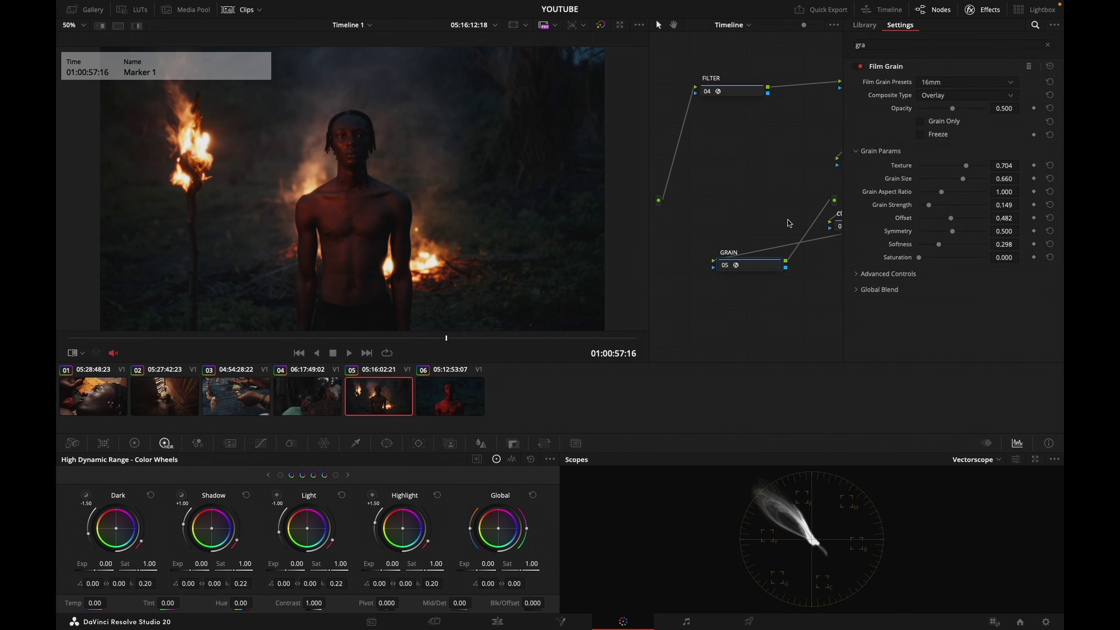
# Set the Film Grain preset to 16mm 500T on the GRAIN node
pyautogui.click(954, 83)
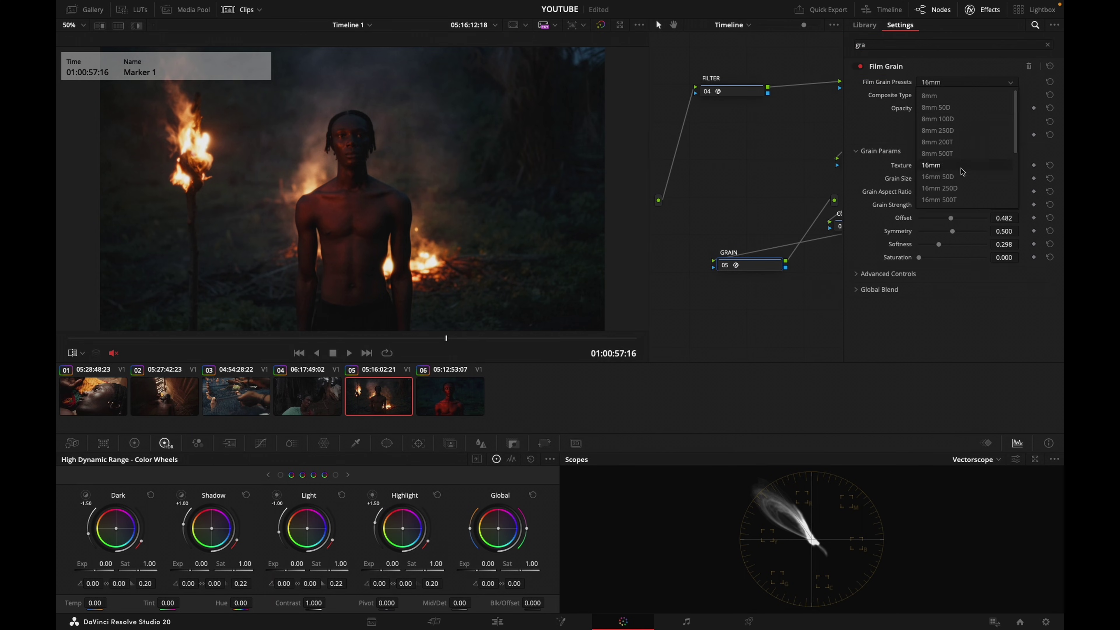
pyautogui.moveTo(1014, 135); pyautogui.dragTo(1013, 142)
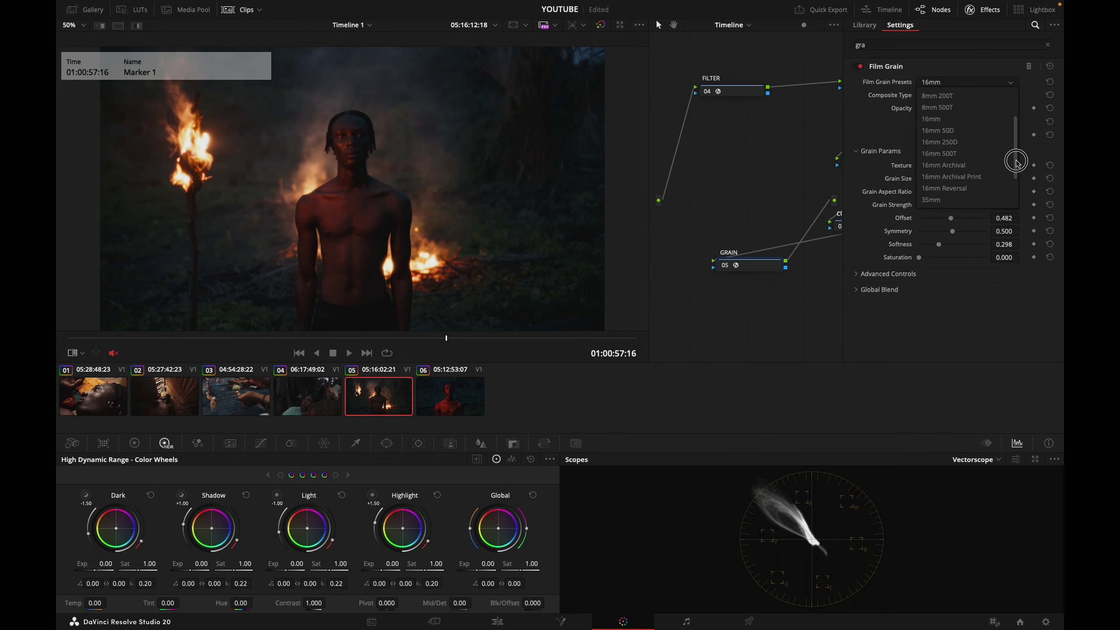
pyautogui.click(951, 156)
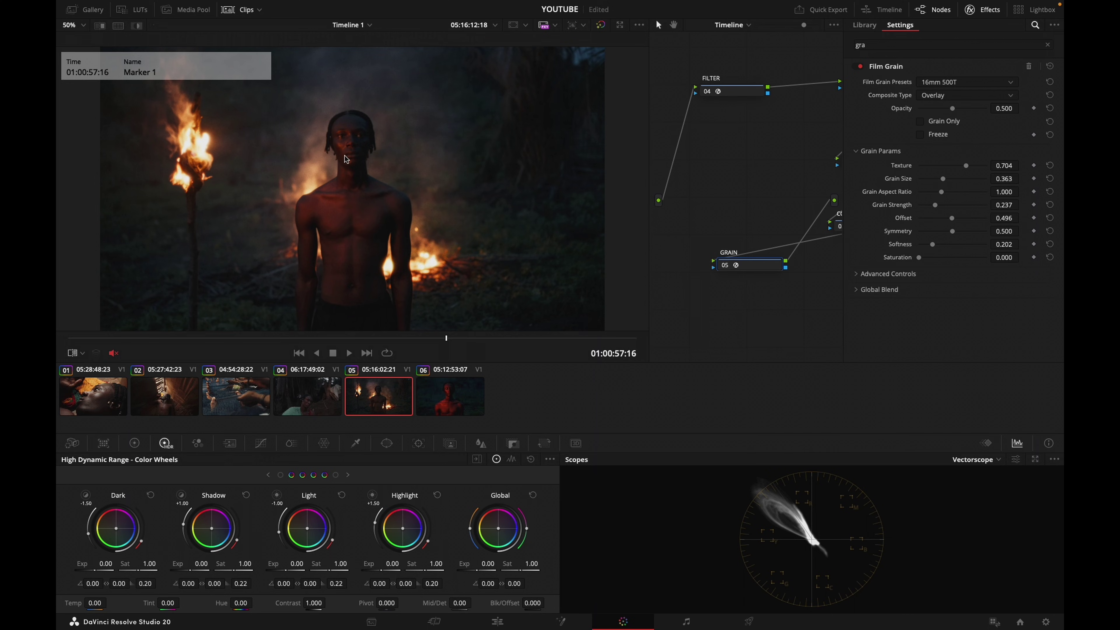
# Hide the clip thumbnails to enlarge the viewer, and review the grain across the clips from clip 2 to clip 5
pyautogui.click(238, 10)
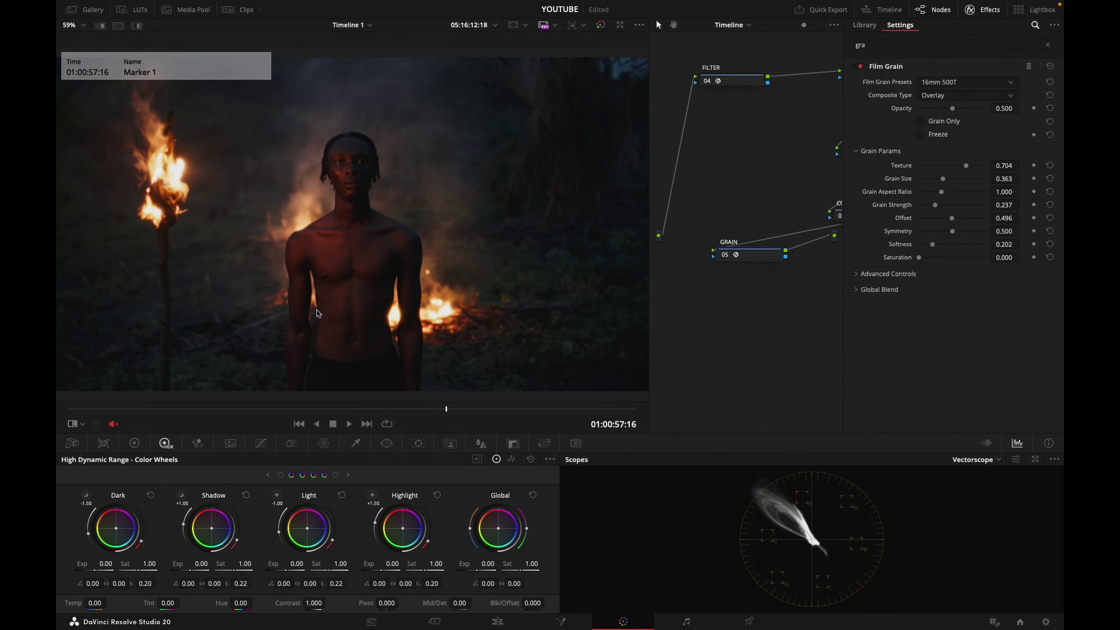
pyautogui.press('Up')
pyautogui.press('Up')
pyautogui.press('Up')
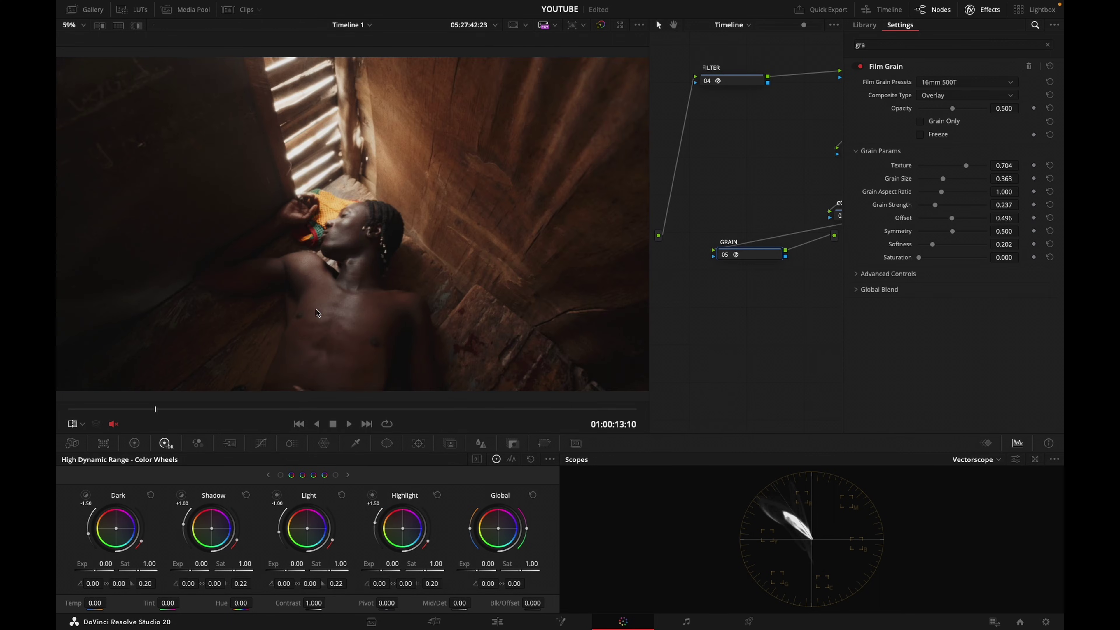
pyautogui.press('Down')
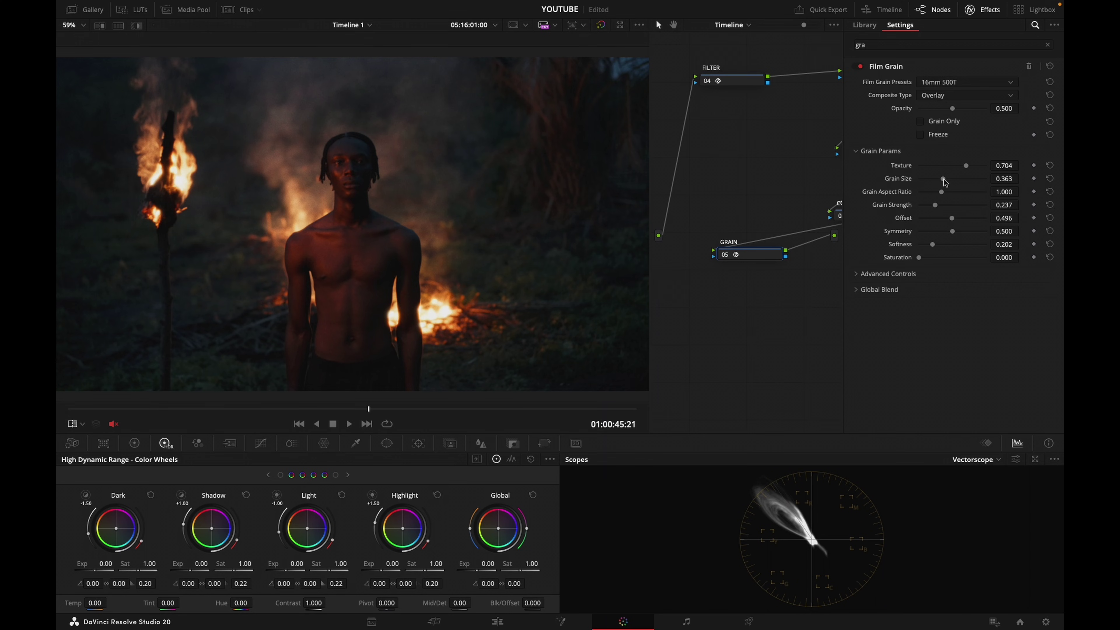
# Raise the Film Grain strength to 0.884, toggle the GRAIN node to compare, and go back to clip 2
pyautogui.moveTo(937, 206); pyautogui.dragTo(978, 210)
pyautogui.press('super+d')
pyautogui.press('super+d')
pyautogui.press('Up')
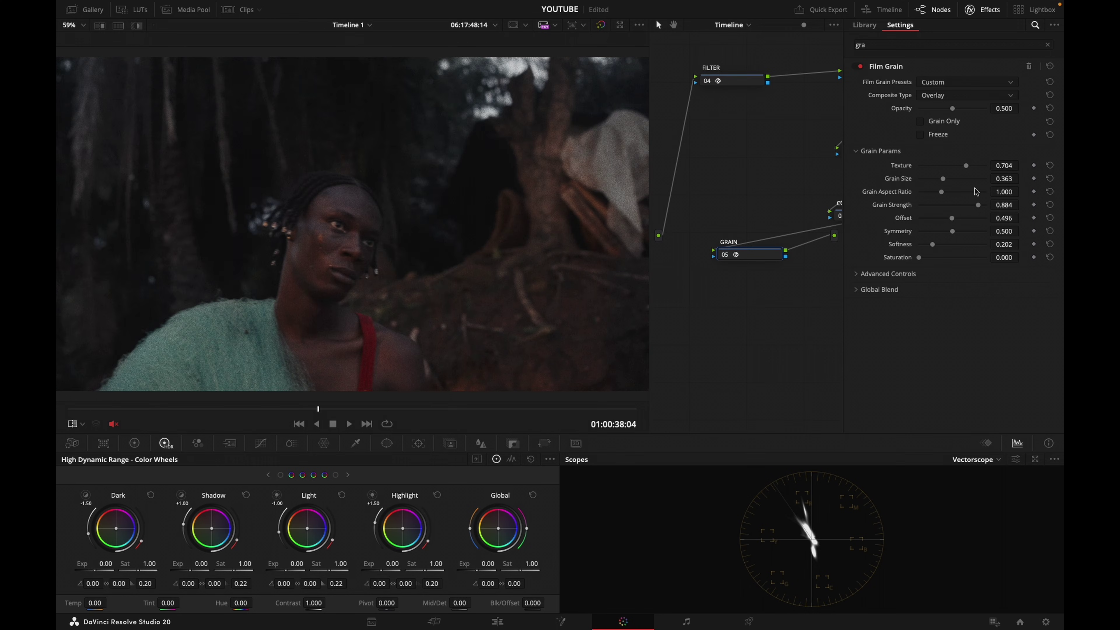
pyautogui.press('Up')
pyautogui.press('Up')
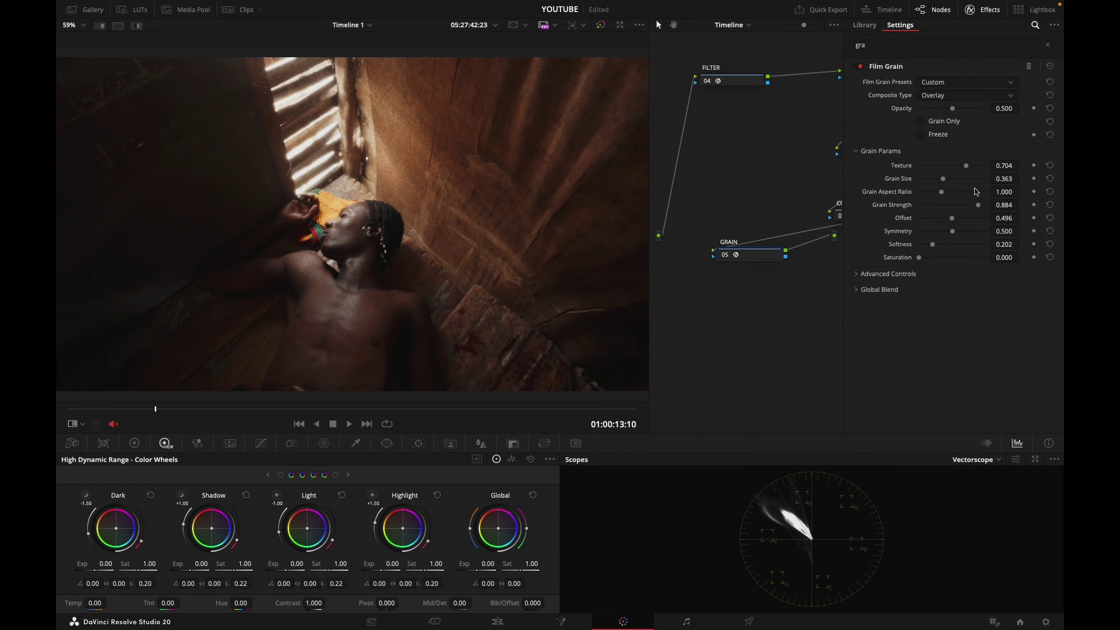
# During playback in the enlarged viewer, set the grain size to 0.620 and the grain strength to 0.419
pyautogui.press('space')
pyautogui.hotkey('alt', 'f')
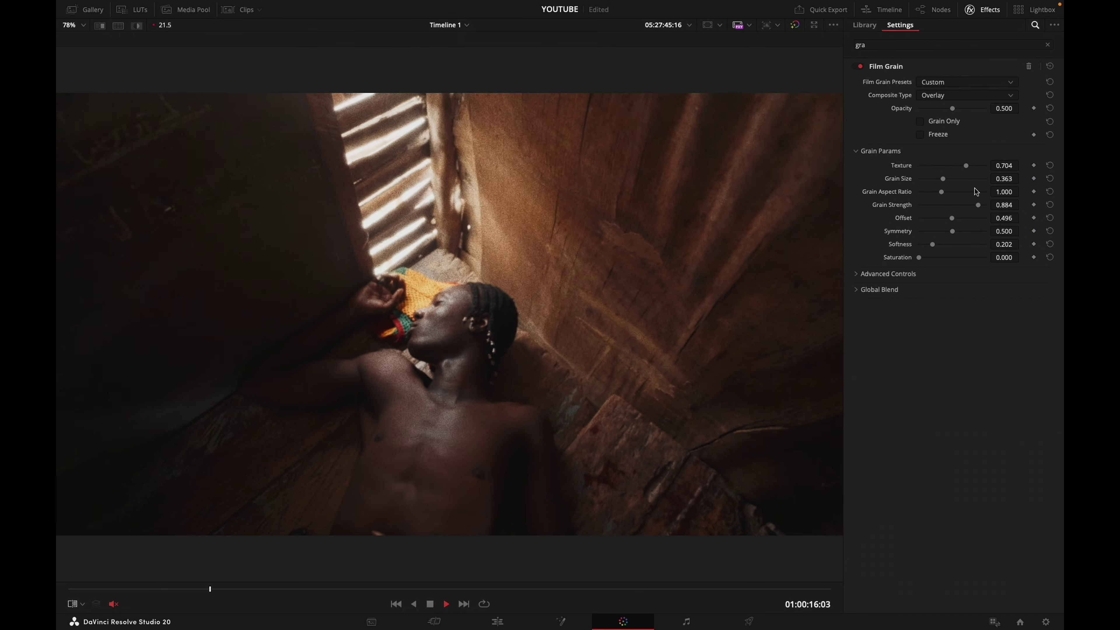
pyautogui.moveTo(943, 179); pyautogui.dragTo(960, 179)
pyautogui.moveTo(979, 206); pyautogui.dragTo(943, 208)
pyautogui.press('space')
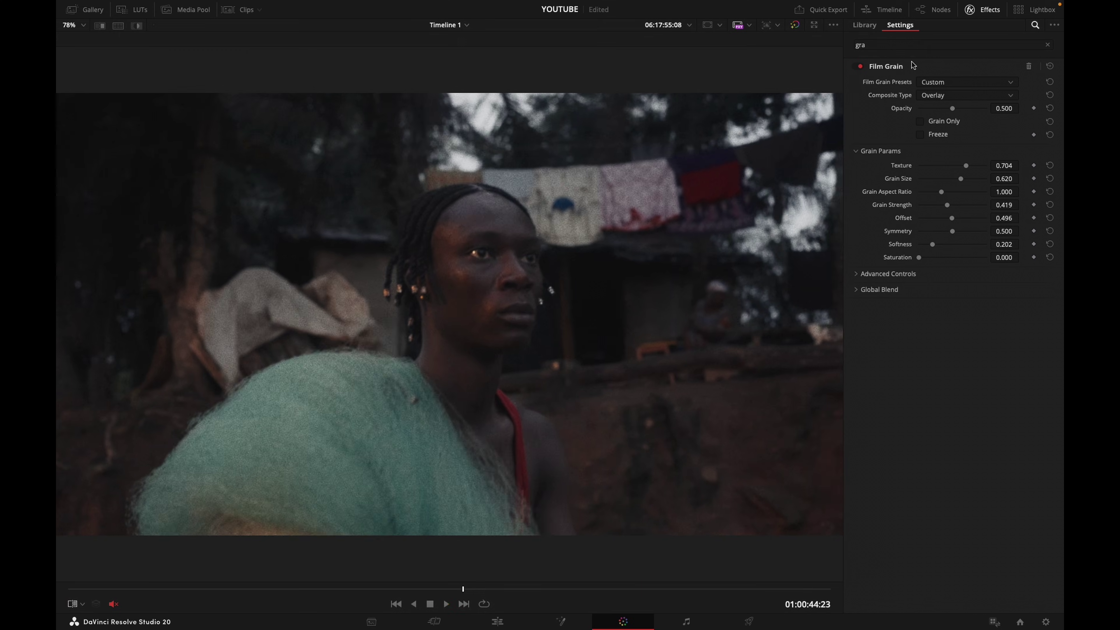
# Restore the normal viewer layout, close the effects library, and move all timeline nodes together to the centre of the node graph
pyautogui.hotkey('shift', 'f')
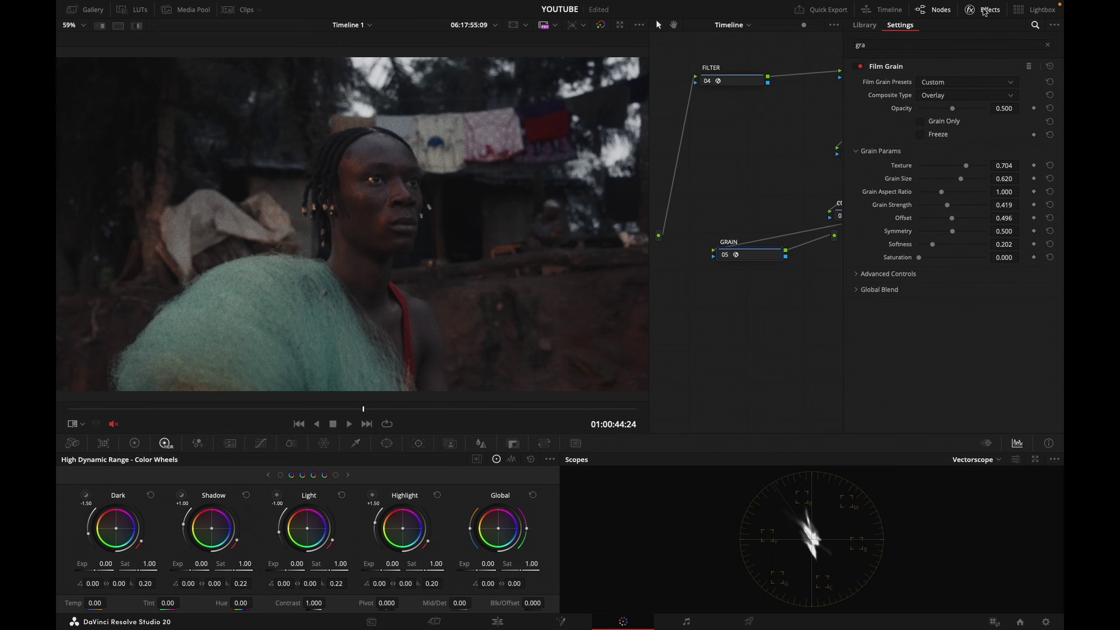
pyautogui.click(984, 11)
pyautogui.moveTo(726, 36); pyautogui.dragTo(966, 302)
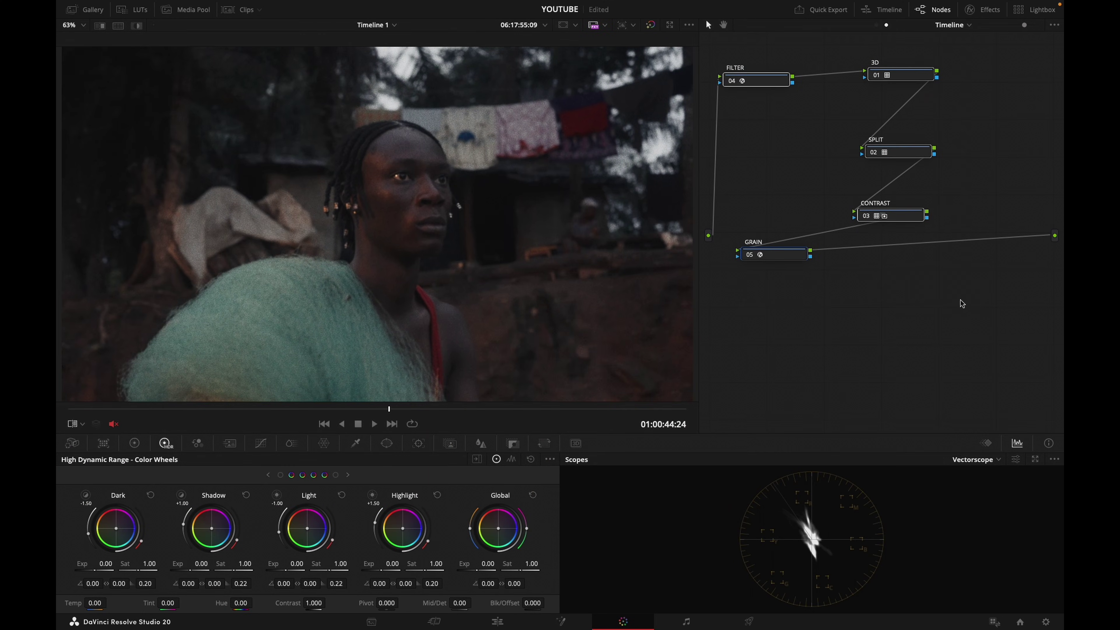
pyautogui.moveTo(900, 76); pyautogui.dragTo(939, 130)
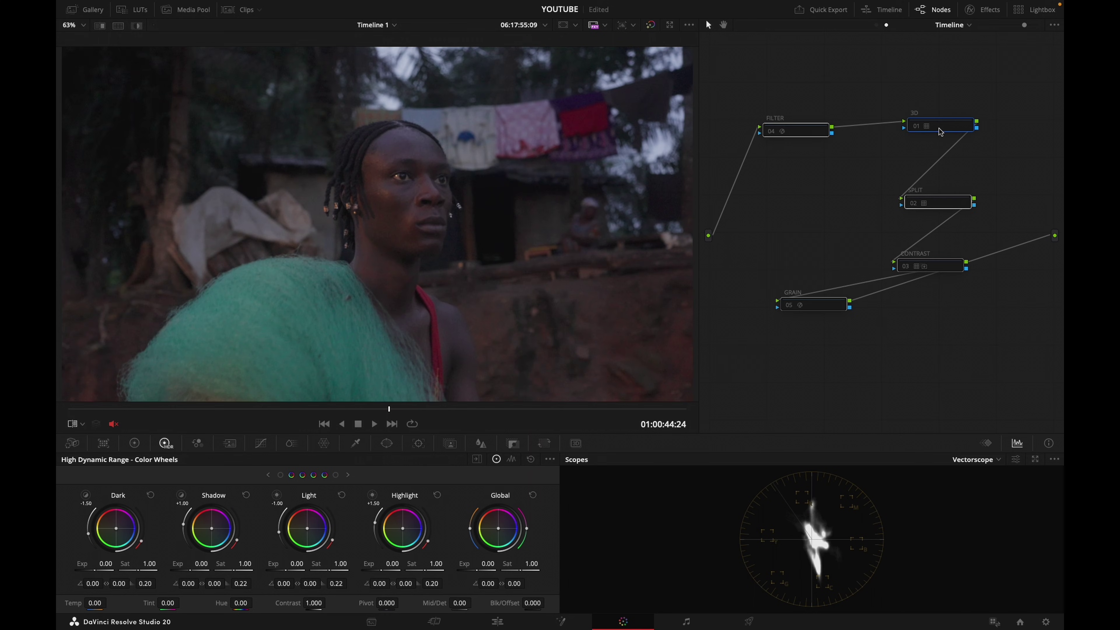
# Compare the clips with all timeline nodes disabled and enabled, finishing on clip 2
pyautogui.hotkey('shift', 'd')
pyautogui.press('super+d')
pyautogui.press('super+d')
pyautogui.press('super+d')
pyautogui.press('super+d')
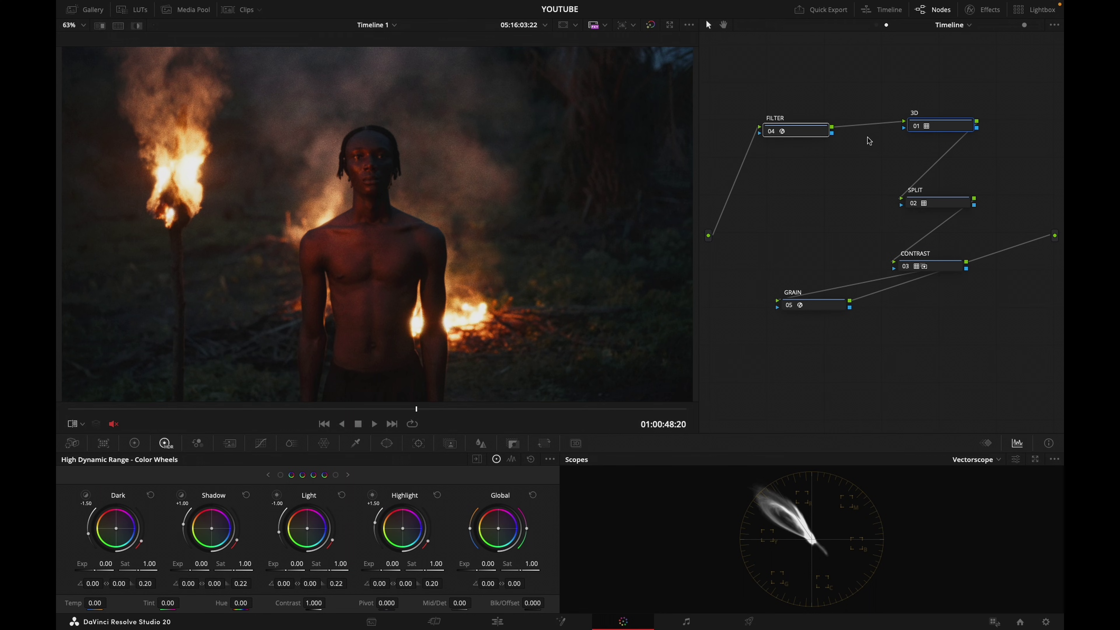
pyautogui.press('Up')
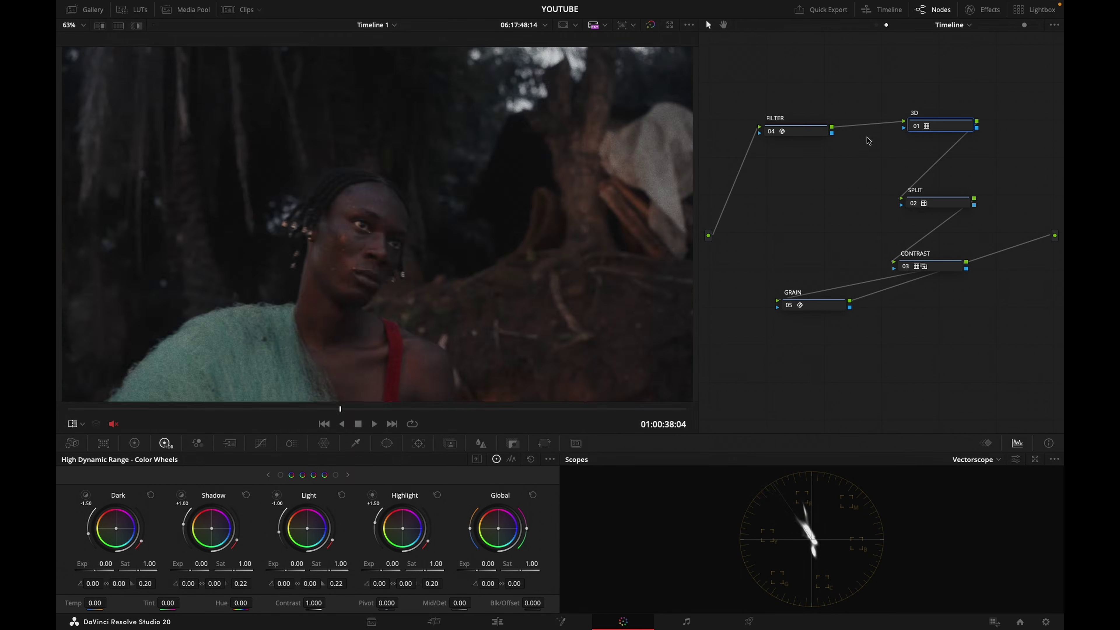
pyautogui.press('Up')
pyautogui.press('Up')
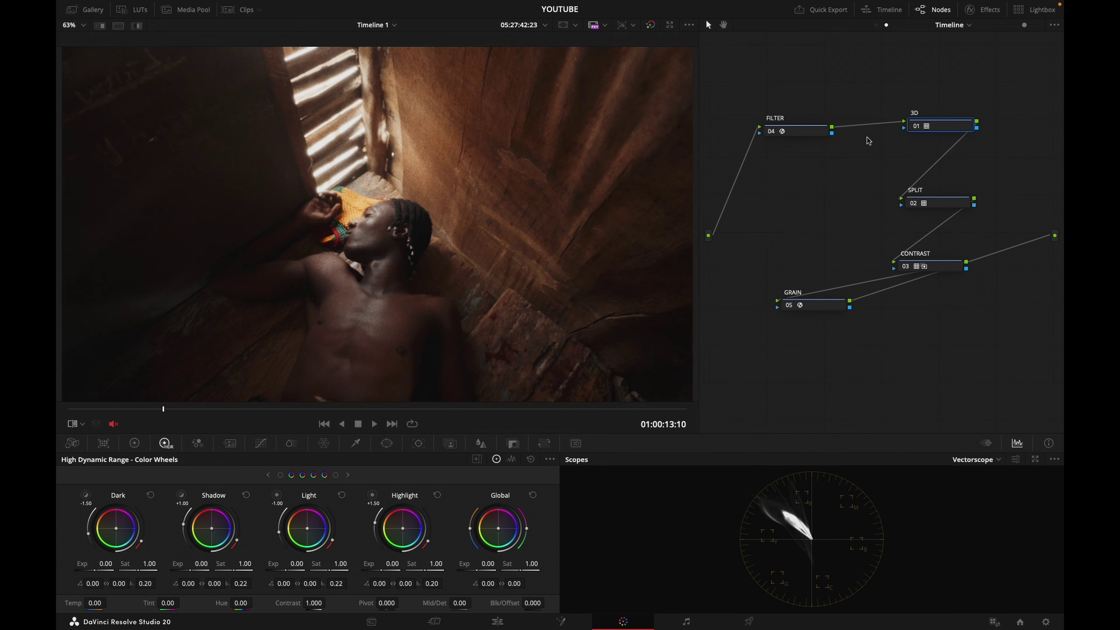
# Set the SPLIT node's key output gain to 0.620 and return to the primaries color wheels
pyautogui.click(932, 210)
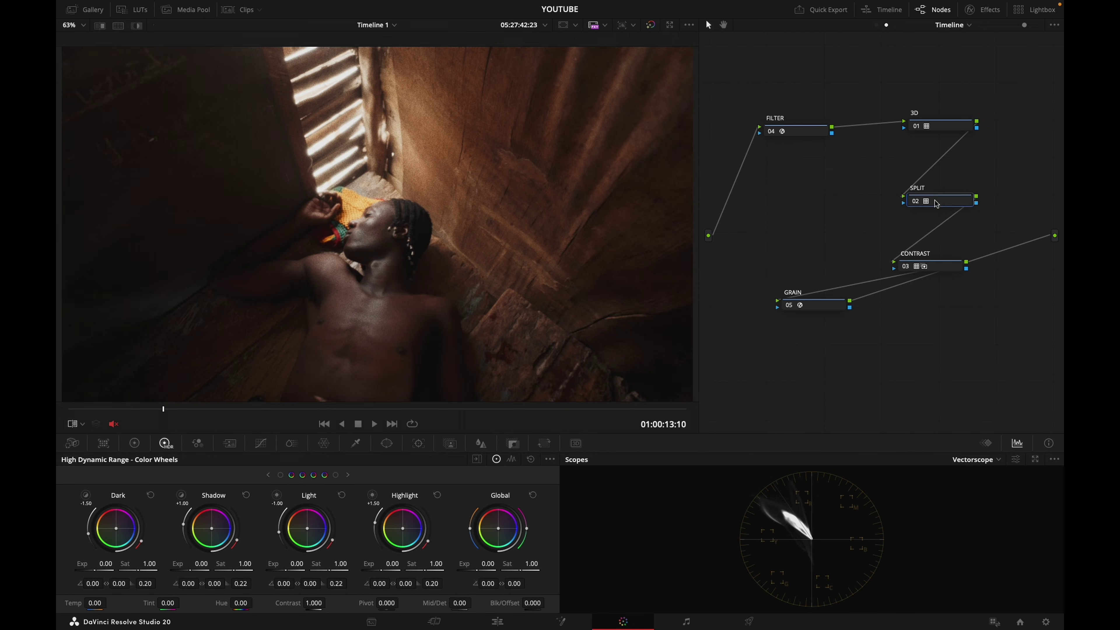
pyautogui.click(512, 443)
pyautogui.moveTo(446, 548); pyautogui.dragTo(248, 543)
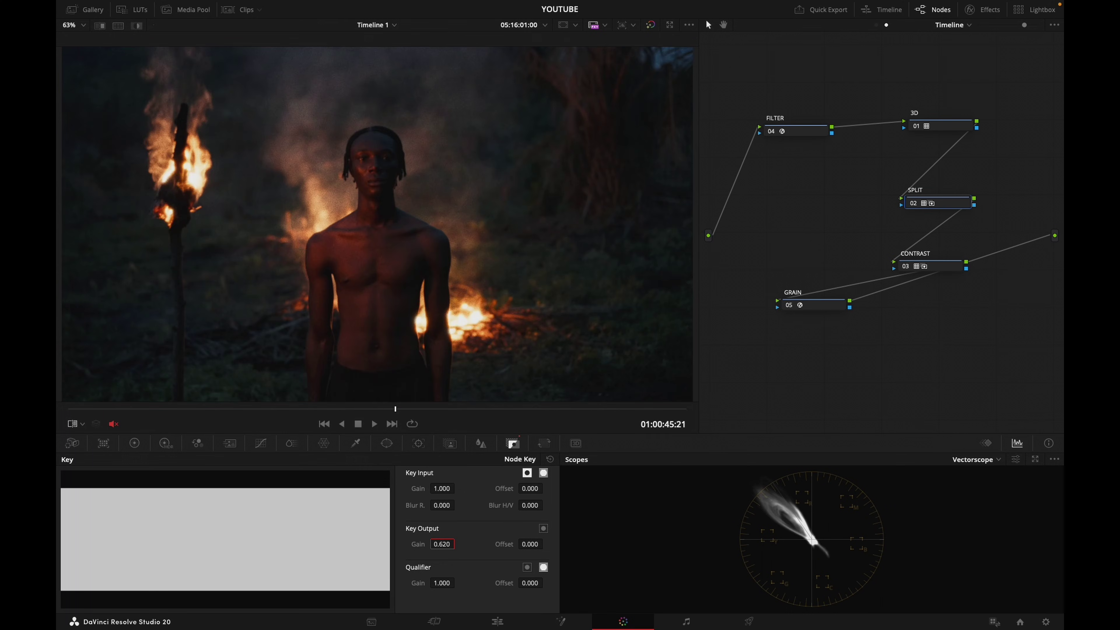
pyautogui.click(134, 443)
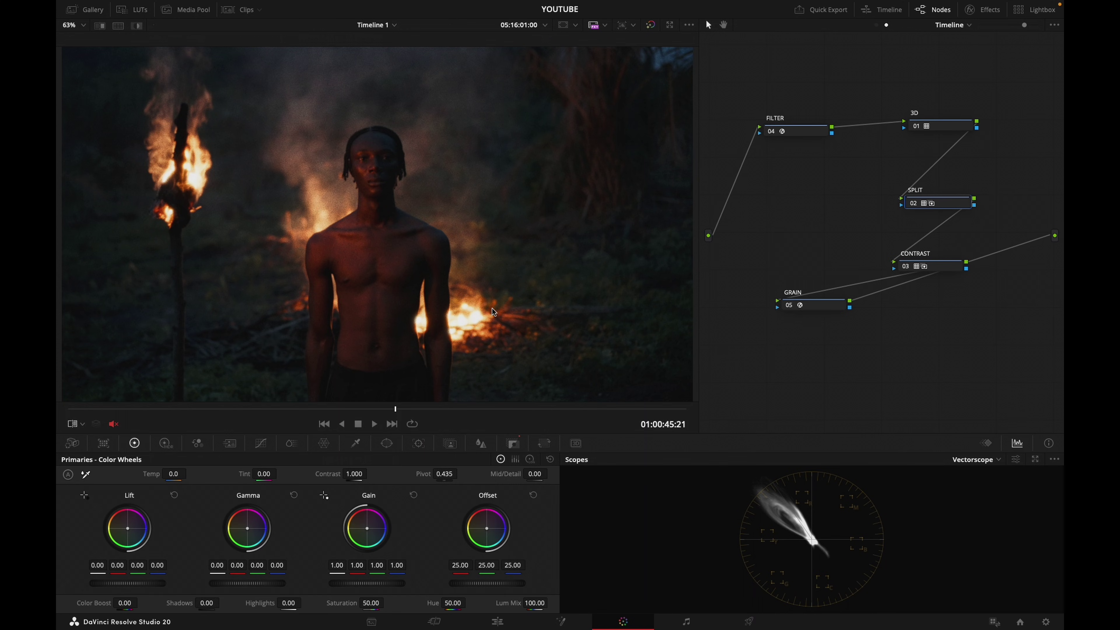
# Compare clip 5 with every timeline node switched off and on
pyautogui.moveTo(762, 89); pyautogui.dragTo(1014, 349)
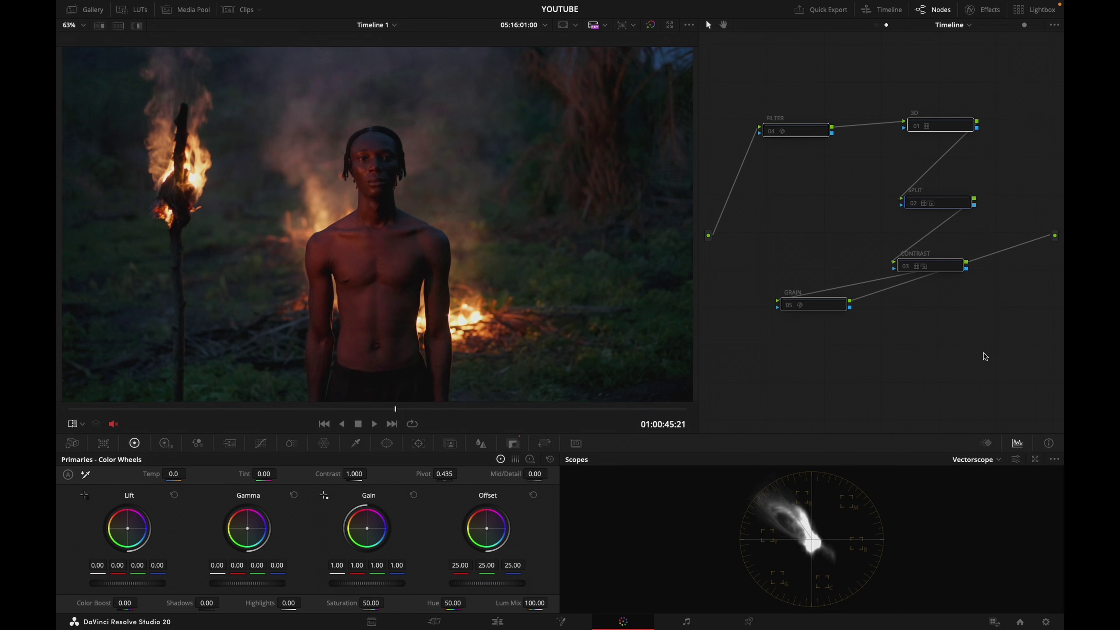
pyautogui.press('super+d')
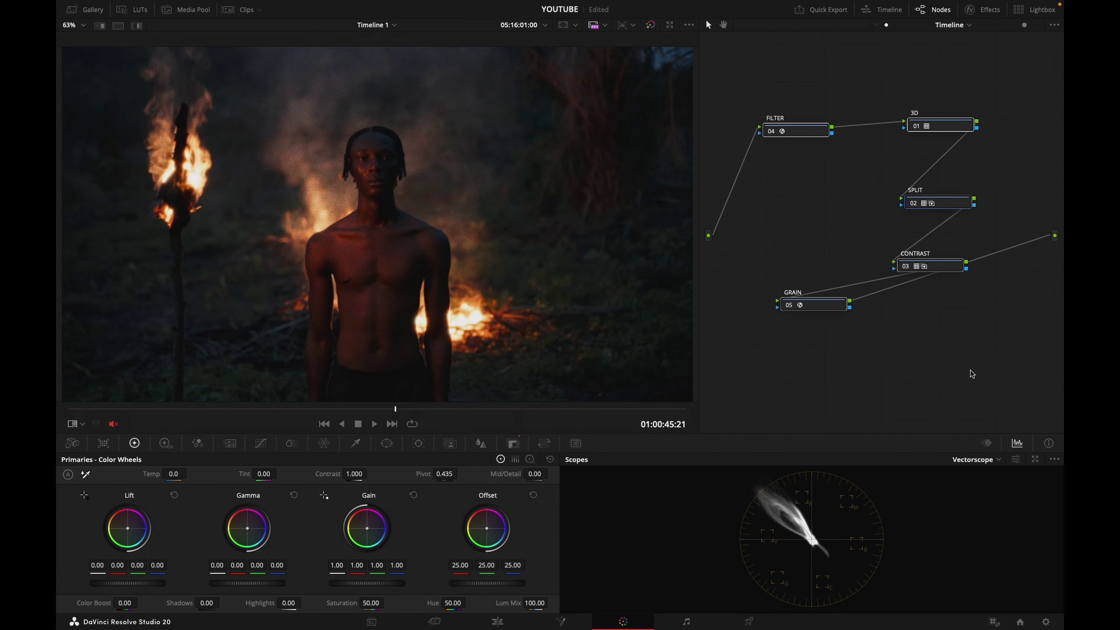
pyautogui.hotkey('ctrl', 'd')
pyautogui.hotkey('ctrl', 'd')
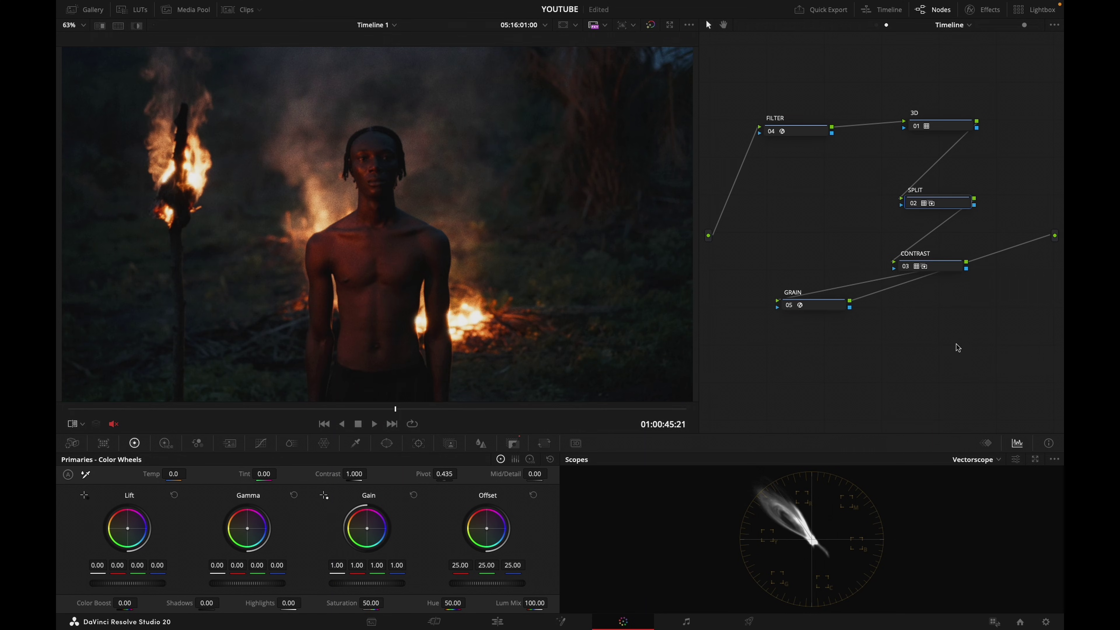
# Rearrange the timeline nodes to free up space and add a serial node before the FILTER node
pyautogui.moveTo(948, 205); pyautogui.dragTo(826, 191)
pyautogui.moveTo(802, 131); pyautogui.dragTo(836, 133)
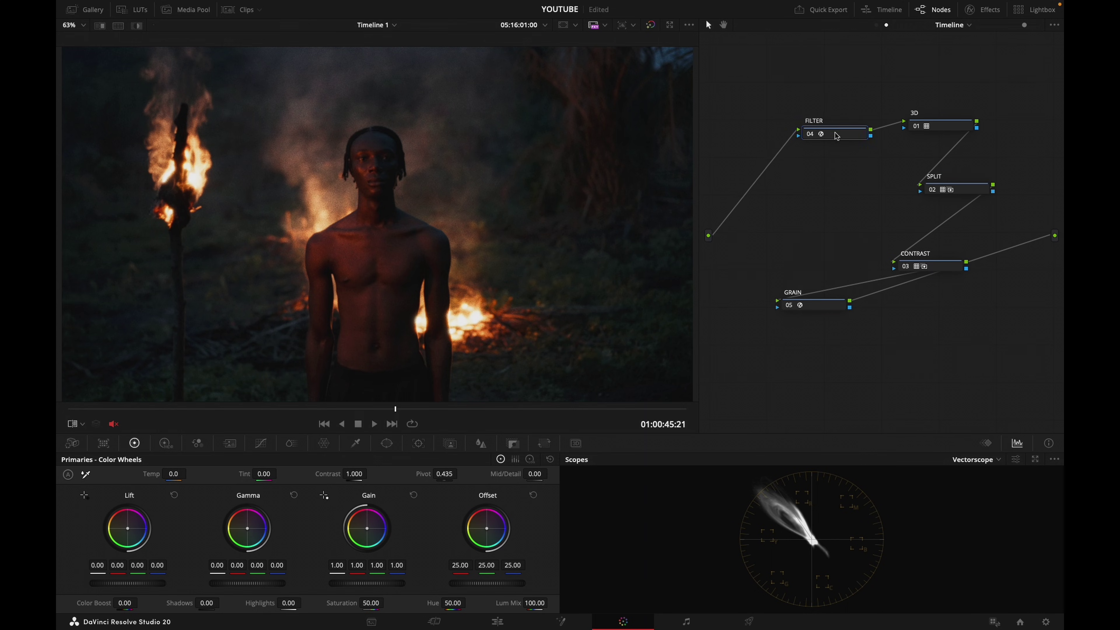
pyautogui.moveTo(773, 88)
pyautogui.mouseDown()
pyautogui.moveTo(841, 182)
pyautogui.moveTo(1047, 353)
pyautogui.mouseUp()
pyautogui.moveTo(943, 267); pyautogui.dragTo(993, 280)
pyautogui.click(943, 95)
pyautogui.click(891, 144)
pyautogui.hotkey('shift', 's')
pyautogui.moveTo(879, 196); pyautogui.dragTo(791, 216)
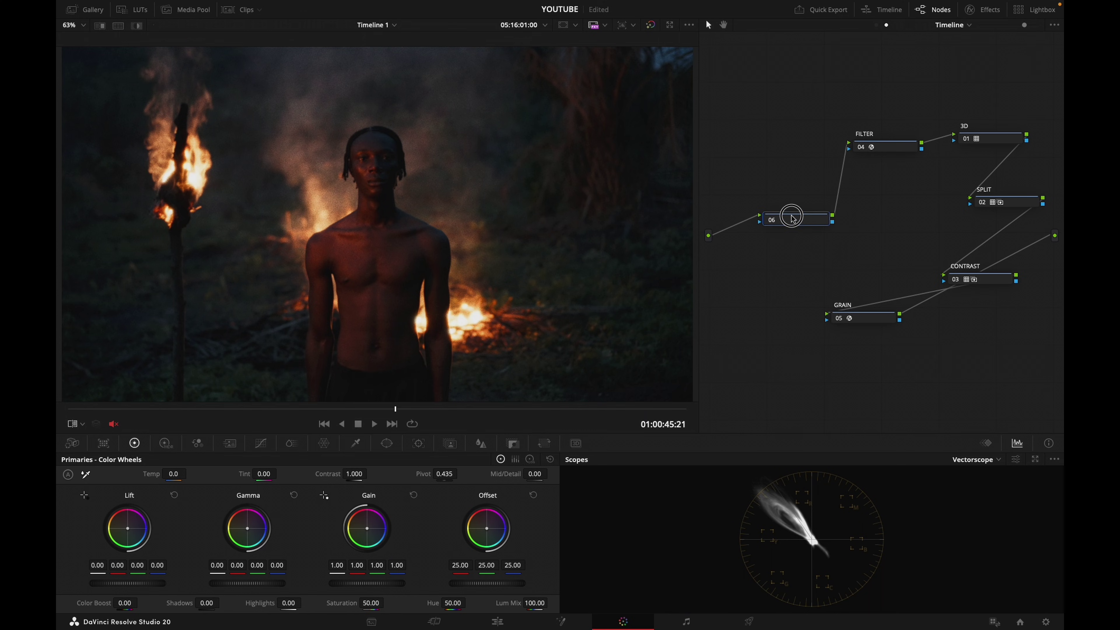
# On the new first node, lower the red custom curve slightly in the shadows and anchor it with a midtone point
pyautogui.click(264, 448)
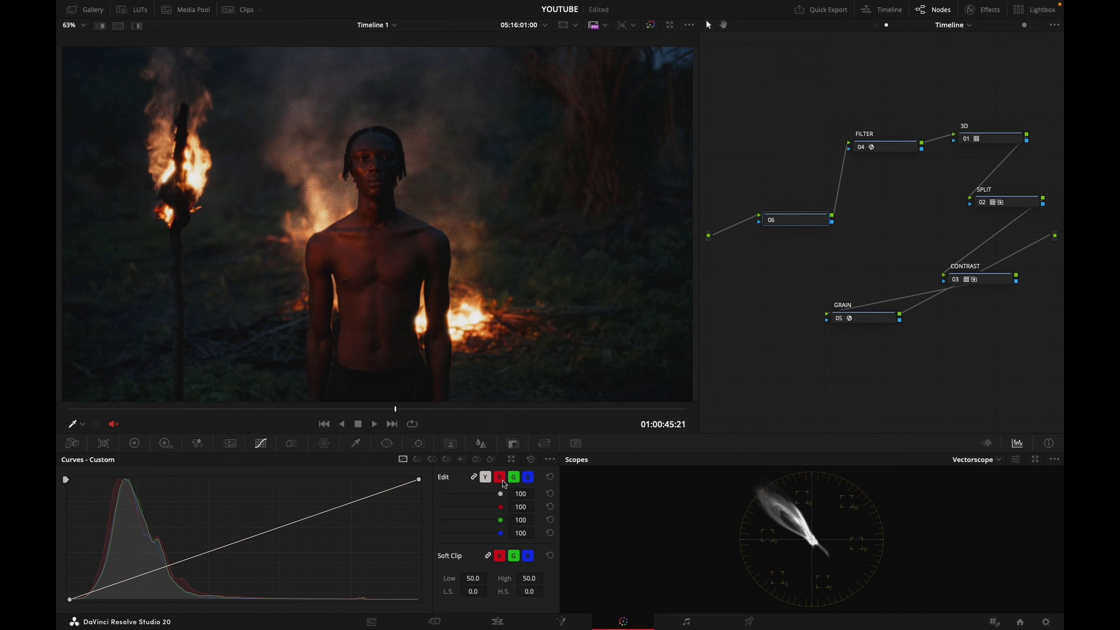
pyautogui.click(500, 477)
pyautogui.moveTo(109, 585); pyautogui.dragTo(111, 592)
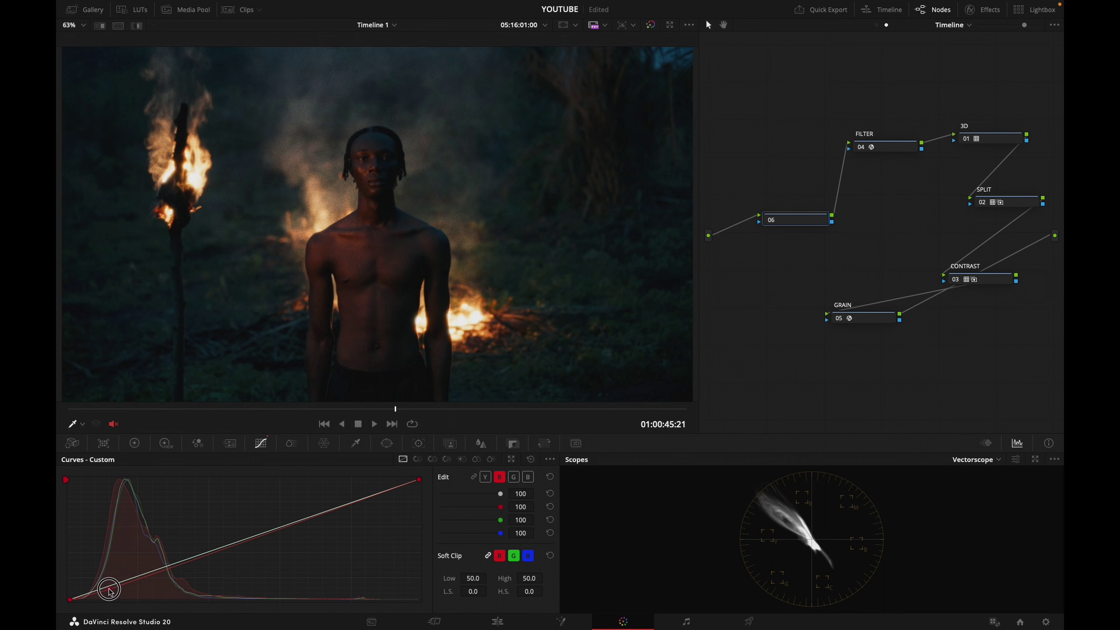
pyautogui.moveTo(238, 547); pyautogui.dragTo(234, 546)
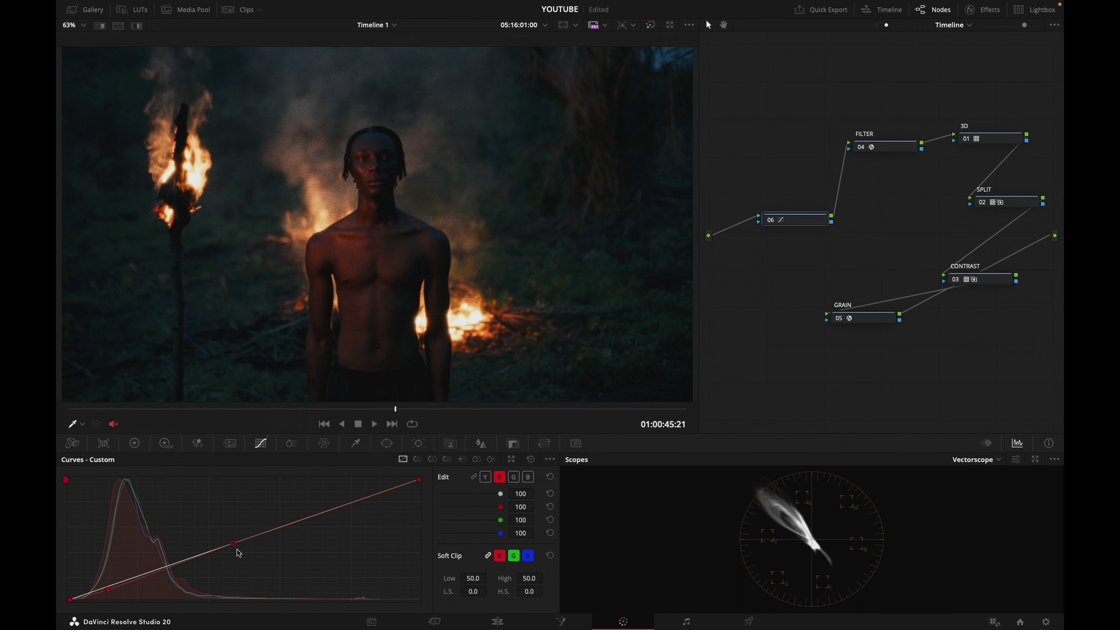
# Toggle all timeline nodes to compare the look with the red curve adjustment on clips 5 and 4
pyautogui.moveTo(758, 117); pyautogui.dragTo(1036, 382)
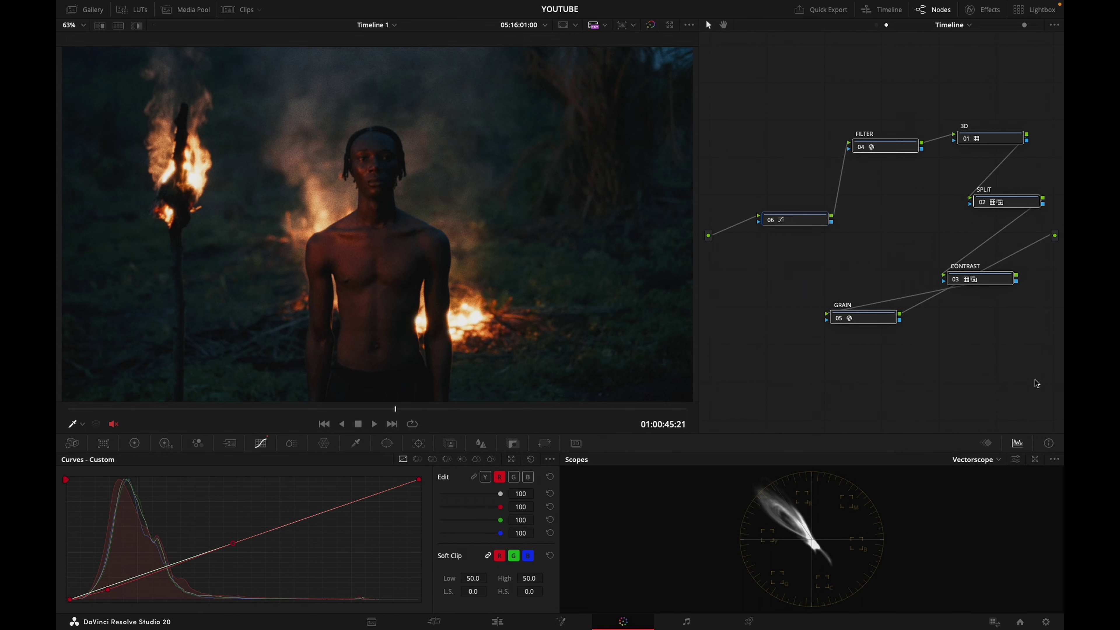
pyautogui.press('super+d')
pyautogui.press('super+d')
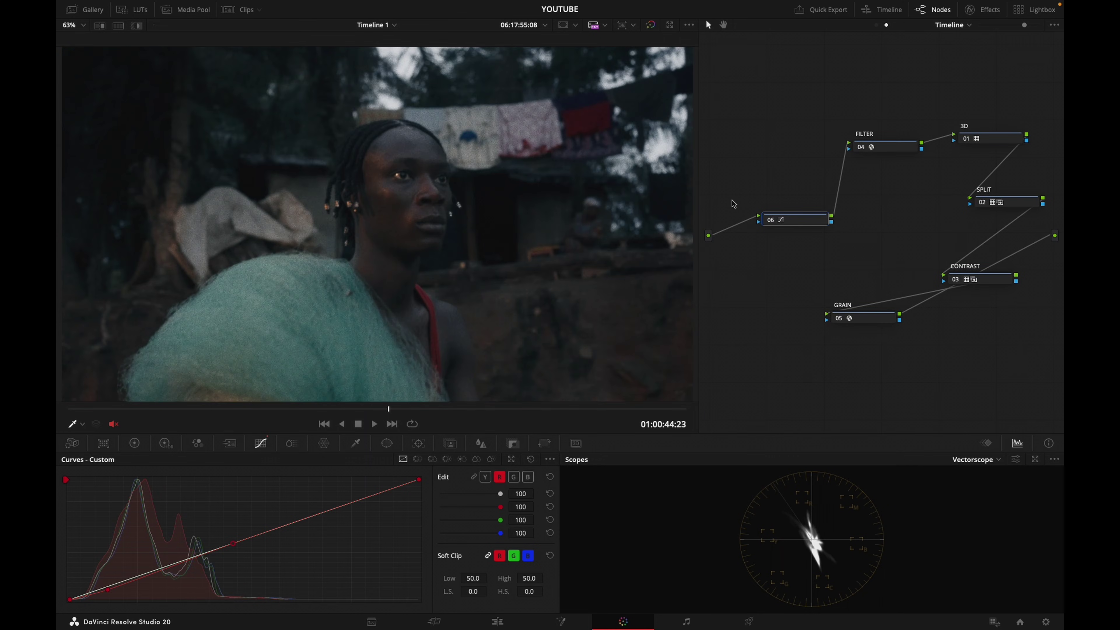
pyautogui.press('super+d')
pyautogui.press('super+d')
# Set the red curve's intensity to 70 and compare clip 4 with all timeline nodes disabled and enabled
pyautogui.moveTo(528, 513); pyautogui.dragTo(509, 512)
pyautogui.moveTo(763, 84); pyautogui.dragTo(1051, 358)
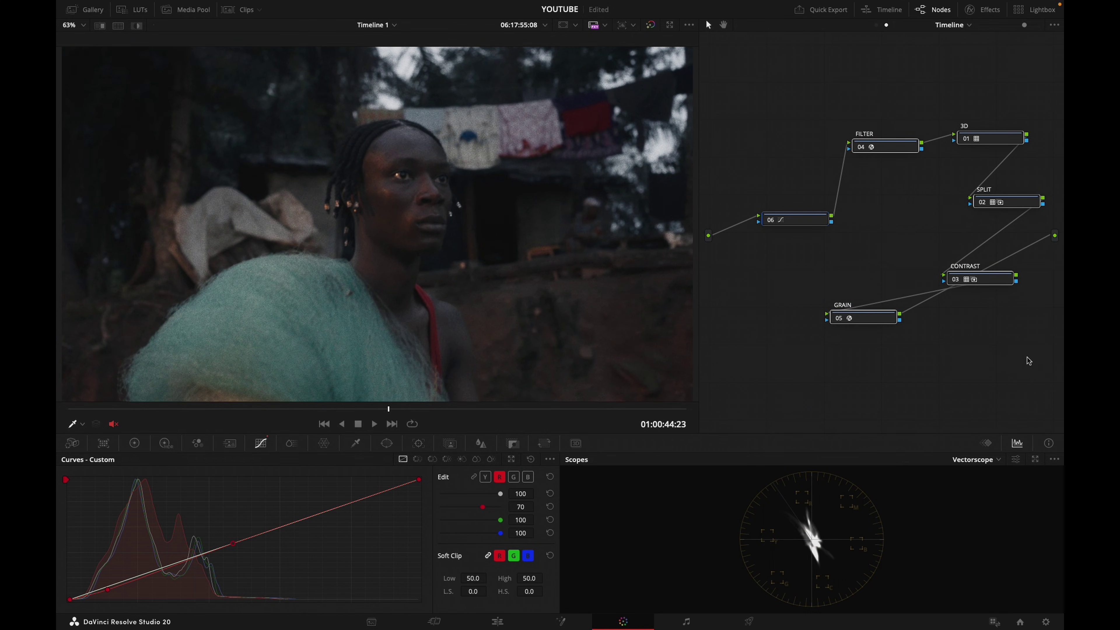
pyautogui.hotkey('ctrl', 'd')
pyautogui.hotkey('ctrl', 'd')
pyautogui.hotkey('ctrl', 'd')
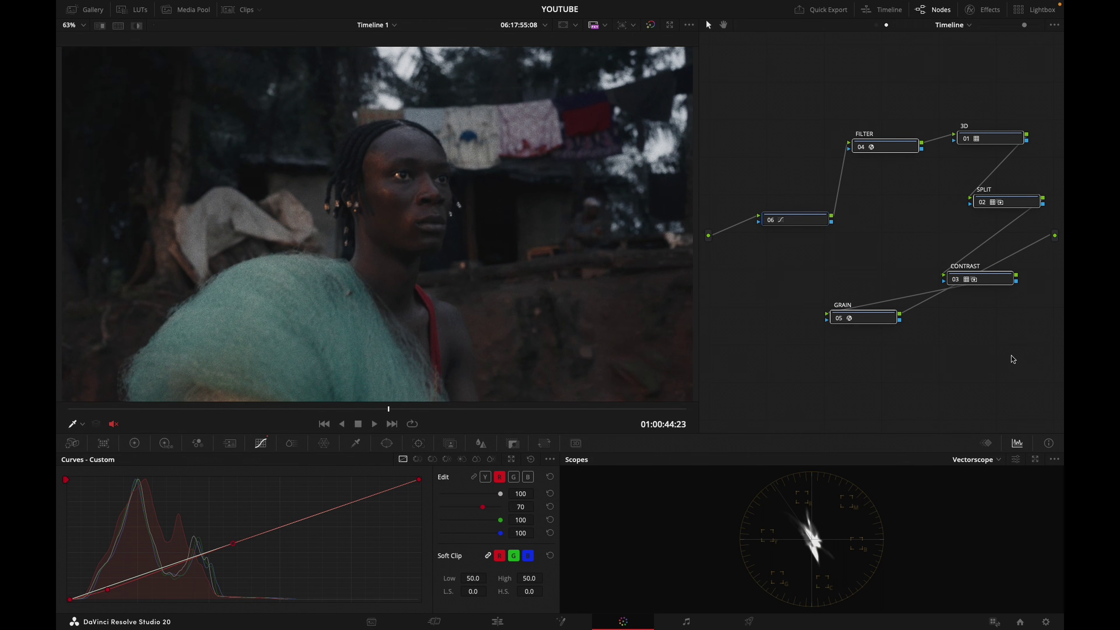